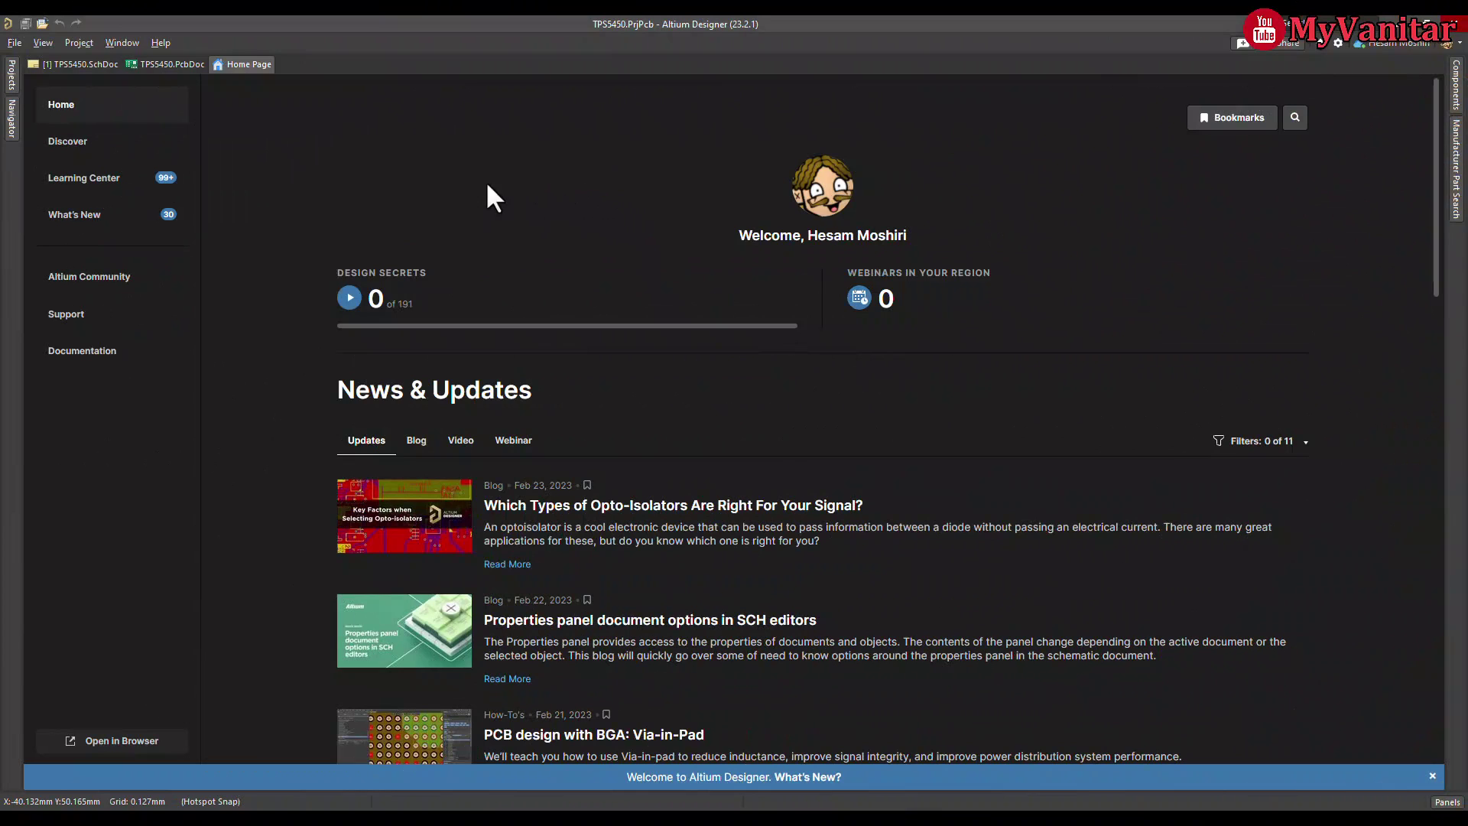
{"action": "left_click", "coordinate": [79, 62]}
{"action": "left_click", "coordinate": [159, 84]}
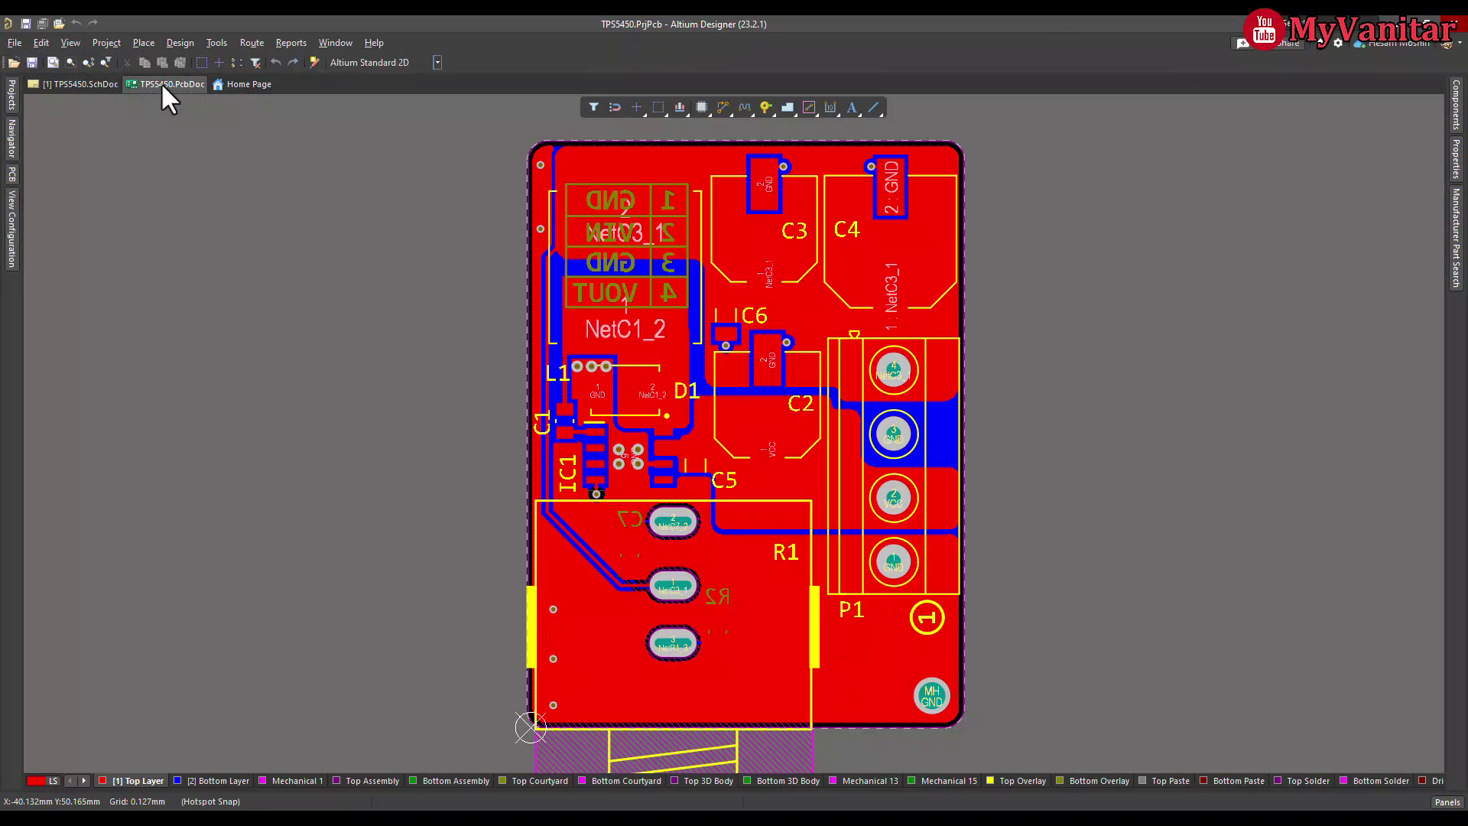
{"action": "left_click", "coordinate": [16, 97]}
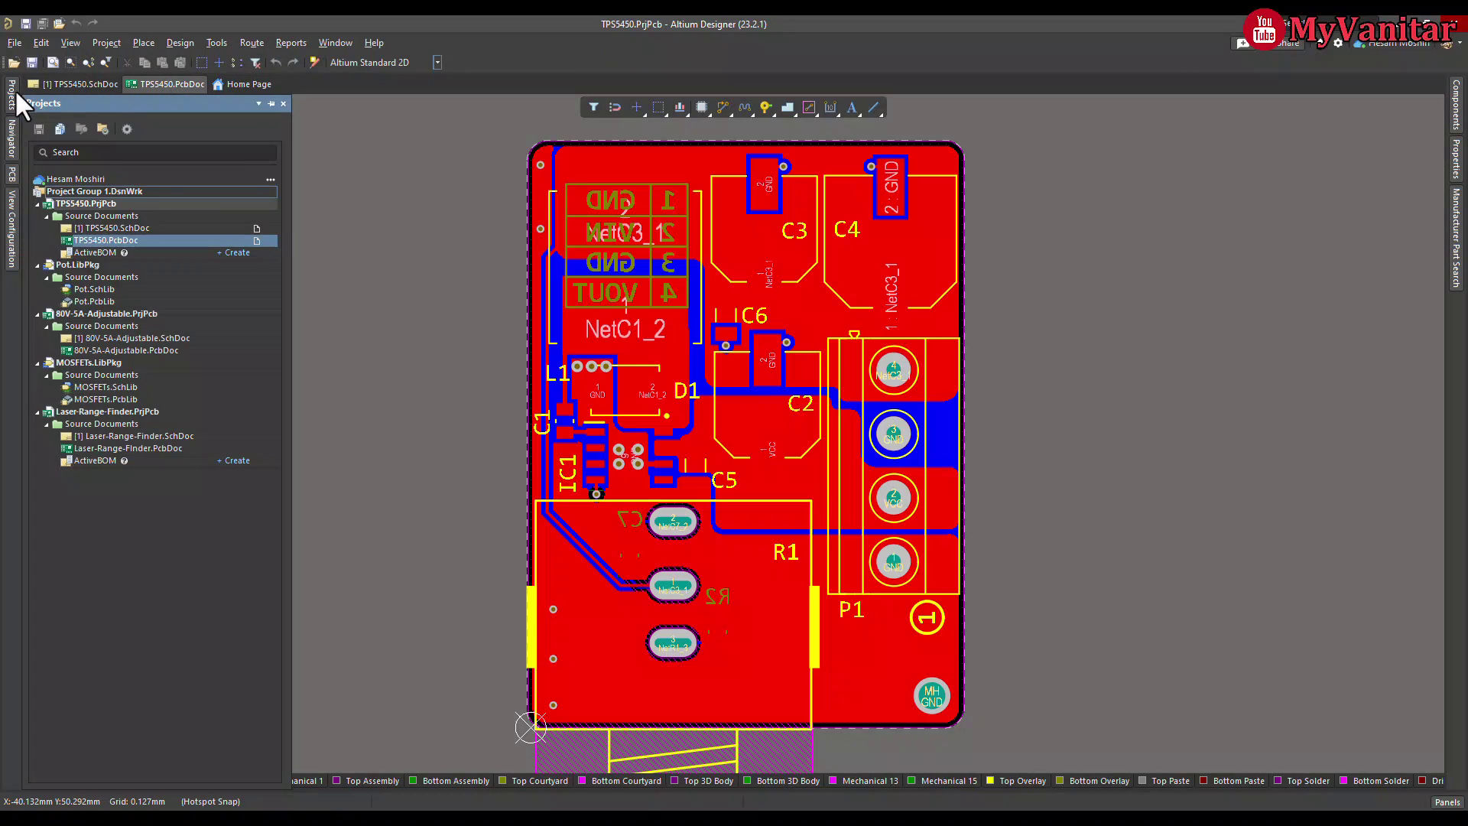
{"action": "left_click", "coordinate": [237, 84]}
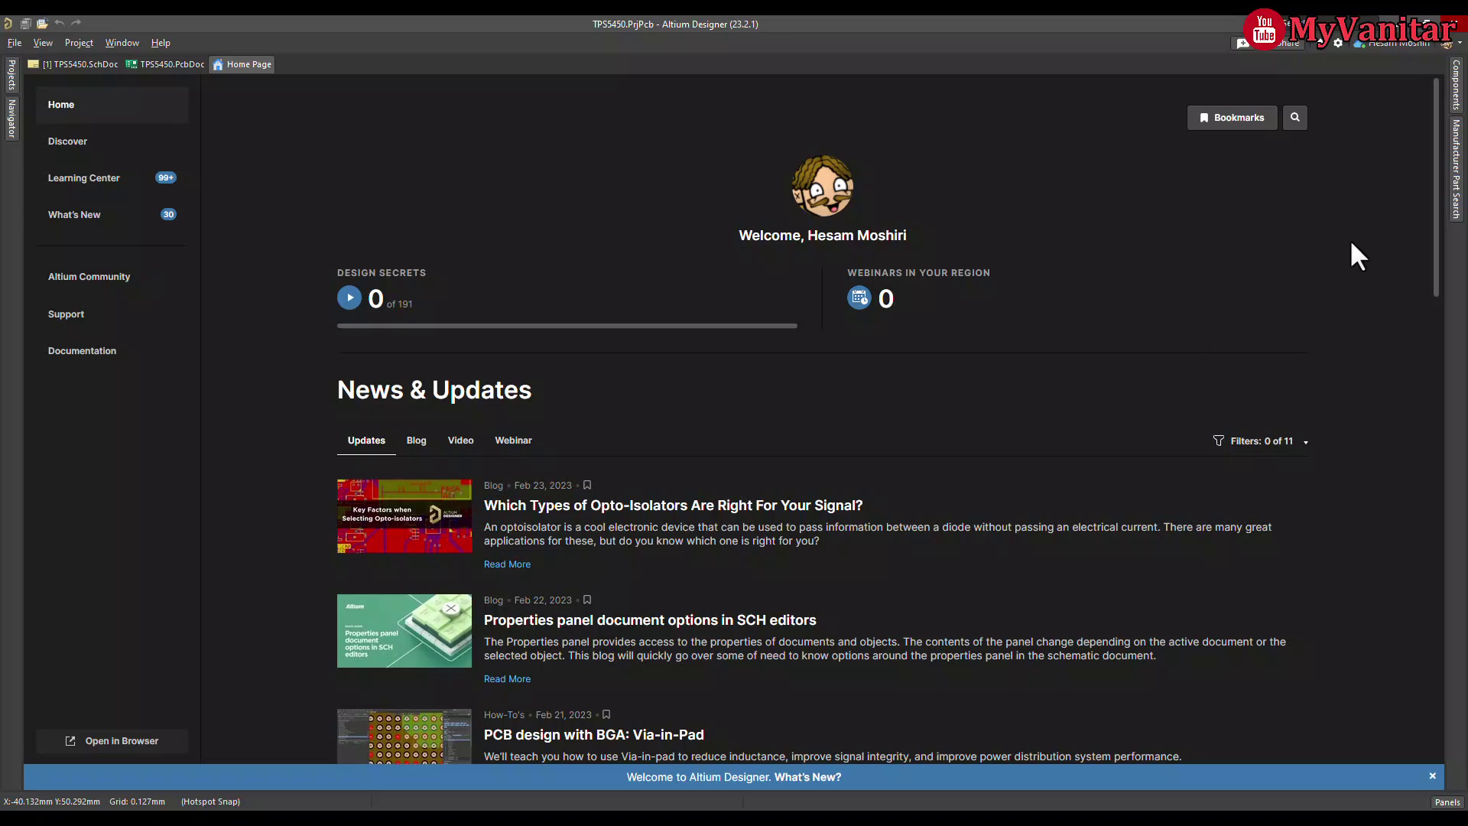
Open the account menu to show the My Workspaces and My Altium 365 options
{"action": "left_click", "coordinate": [1402, 48]}
Switch to the TPS5450 schematic, then select and deselect IC1
{"action": "left_click", "coordinate": [80, 63]}
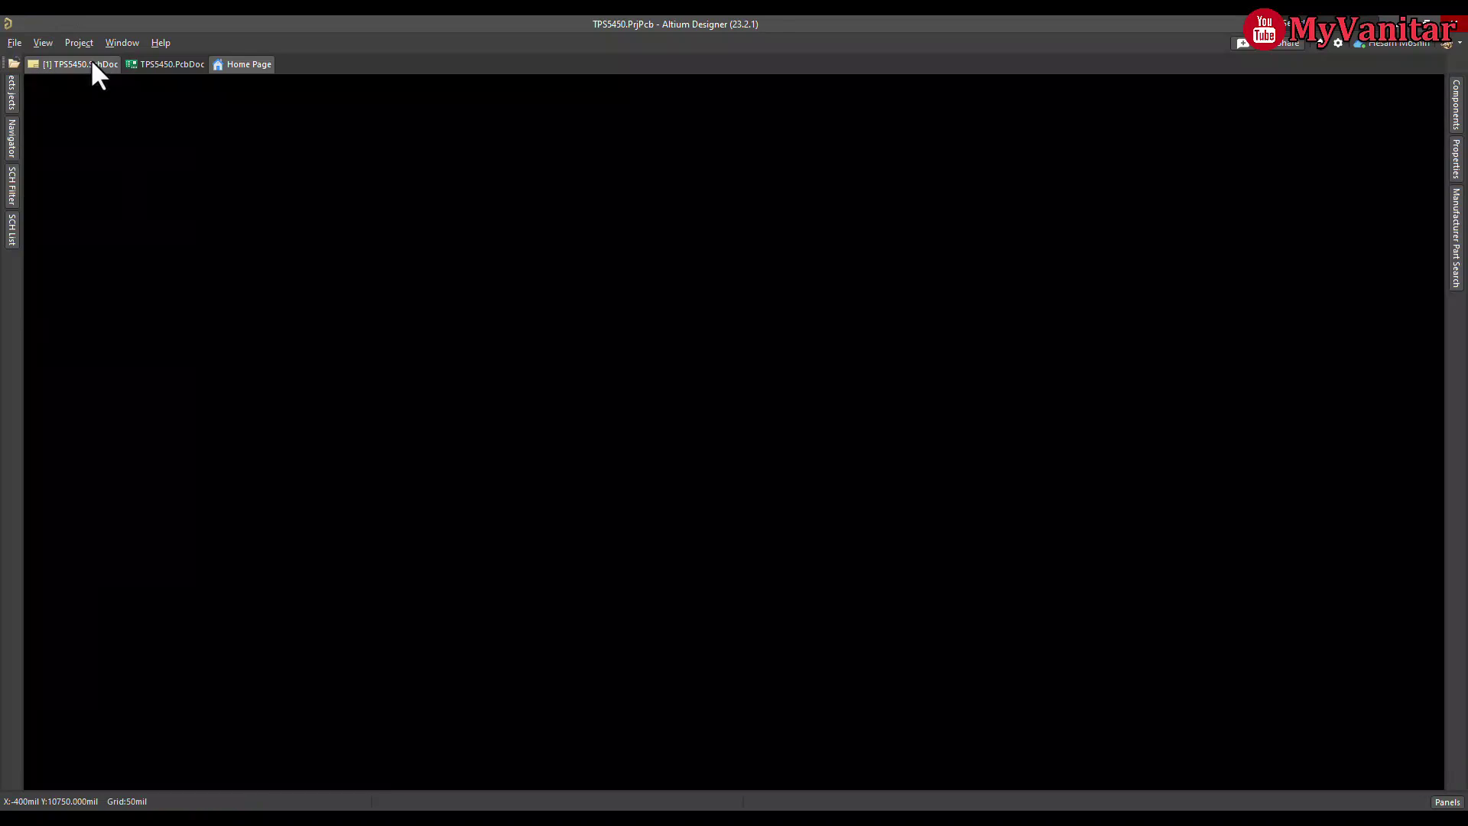
{"action": "right_click_drag", "start_coordinate": [637, 298], "coordinate": [654, 272]}
{"action": "scroll", "coordinate": [656, 274], "scroll_direction": "up", "scroll_amount": 2, "text": "ctrl"}
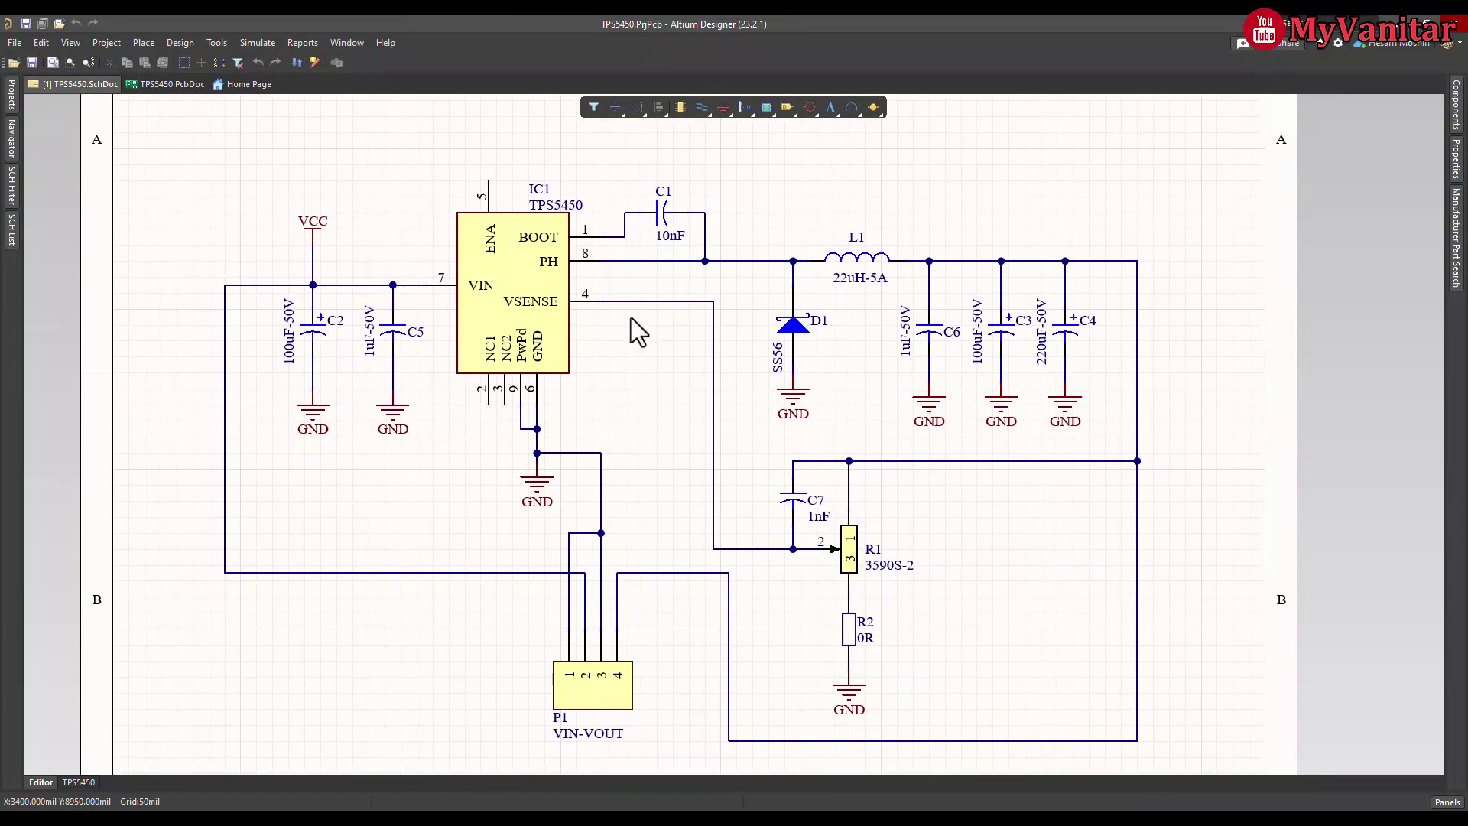
{"action": "left_click", "coordinate": [550, 301]}
{"action": "left_click", "coordinate": [370, 156]}
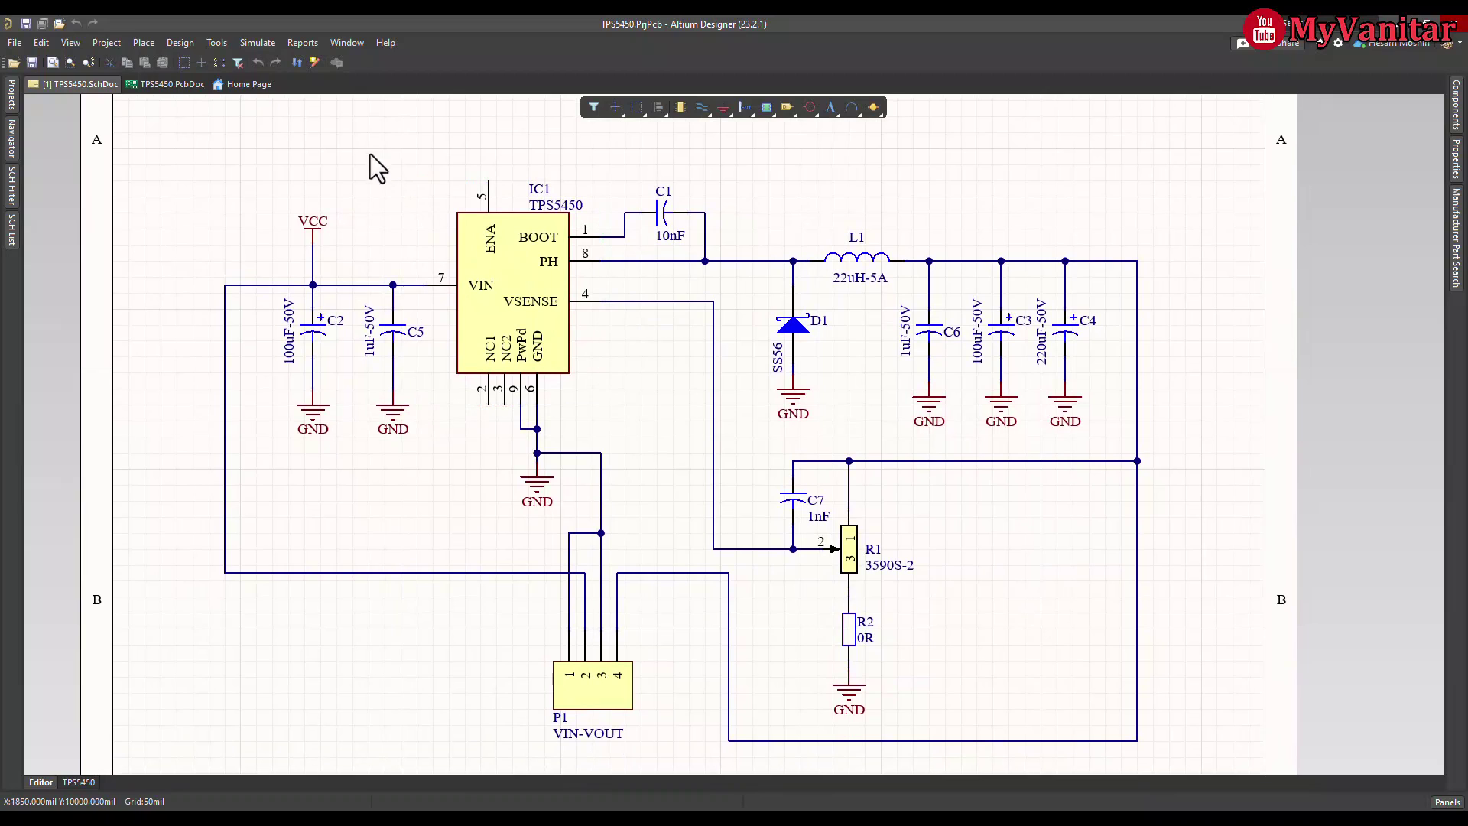
Look over the TPS5450 PCB layout by zooming in and out
{"action": "left_click", "coordinate": [183, 85]}
{"action": "scroll", "coordinate": [909, 401], "scroll_direction": "up", "scroll_amount": 2, "text": "ctrl"}
{"action": "scroll", "coordinate": [906, 436], "scroll_direction": "up", "scroll_amount": 2}
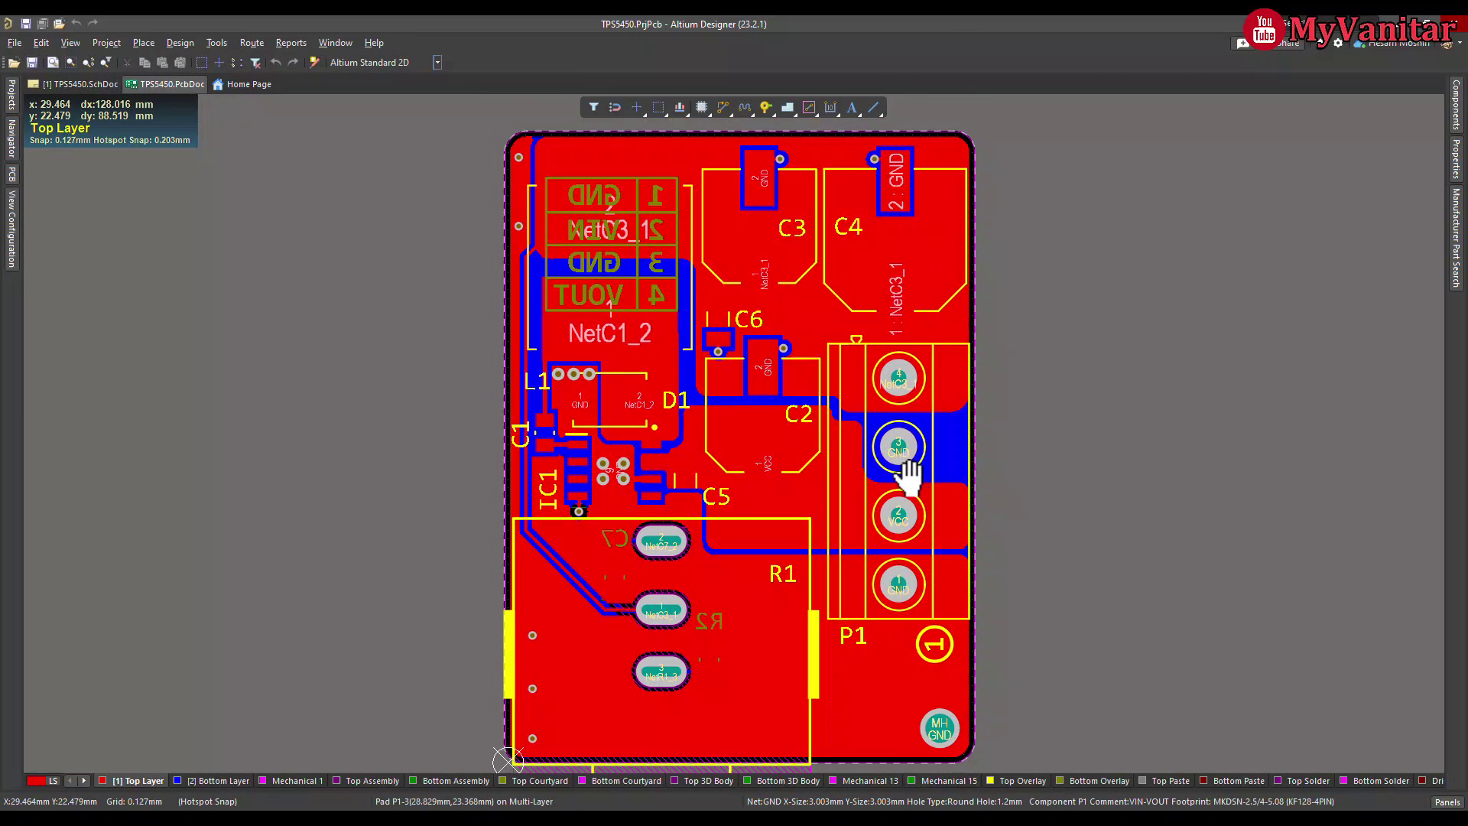
{"action": "scroll", "coordinate": [887, 448], "scroll_direction": "down", "scroll_amount": 1}
{"action": "scroll", "coordinate": [833, 442], "scroll_direction": "down", "scroll_amount": 1, "text": "ctrl"}
Return to the schematic, select IC1 and zoom in on it
{"action": "left_click", "coordinate": [81, 84]}
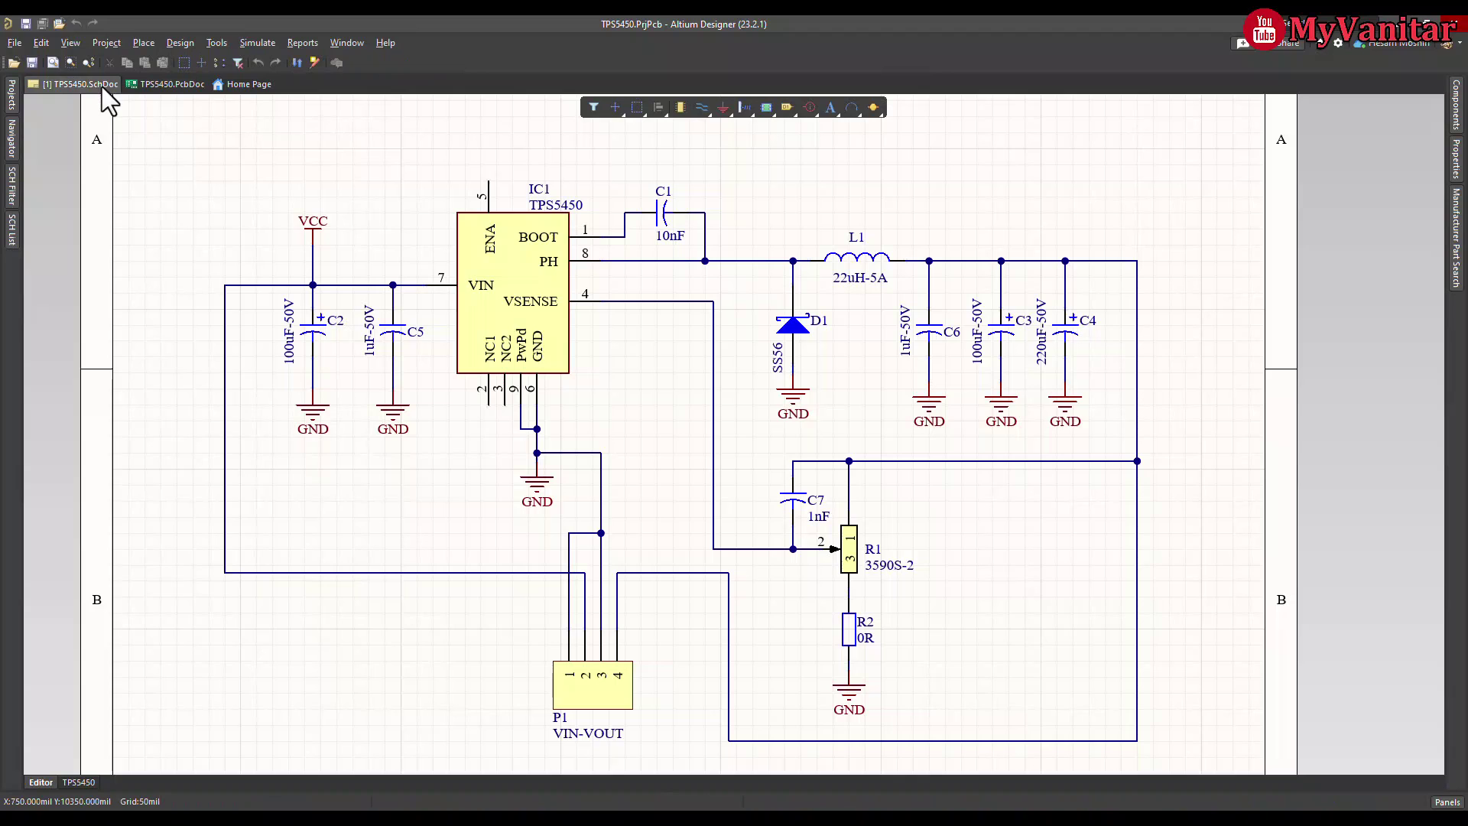
{"action": "right_click_drag", "start_coordinate": [799, 347], "coordinate": [811, 350]}
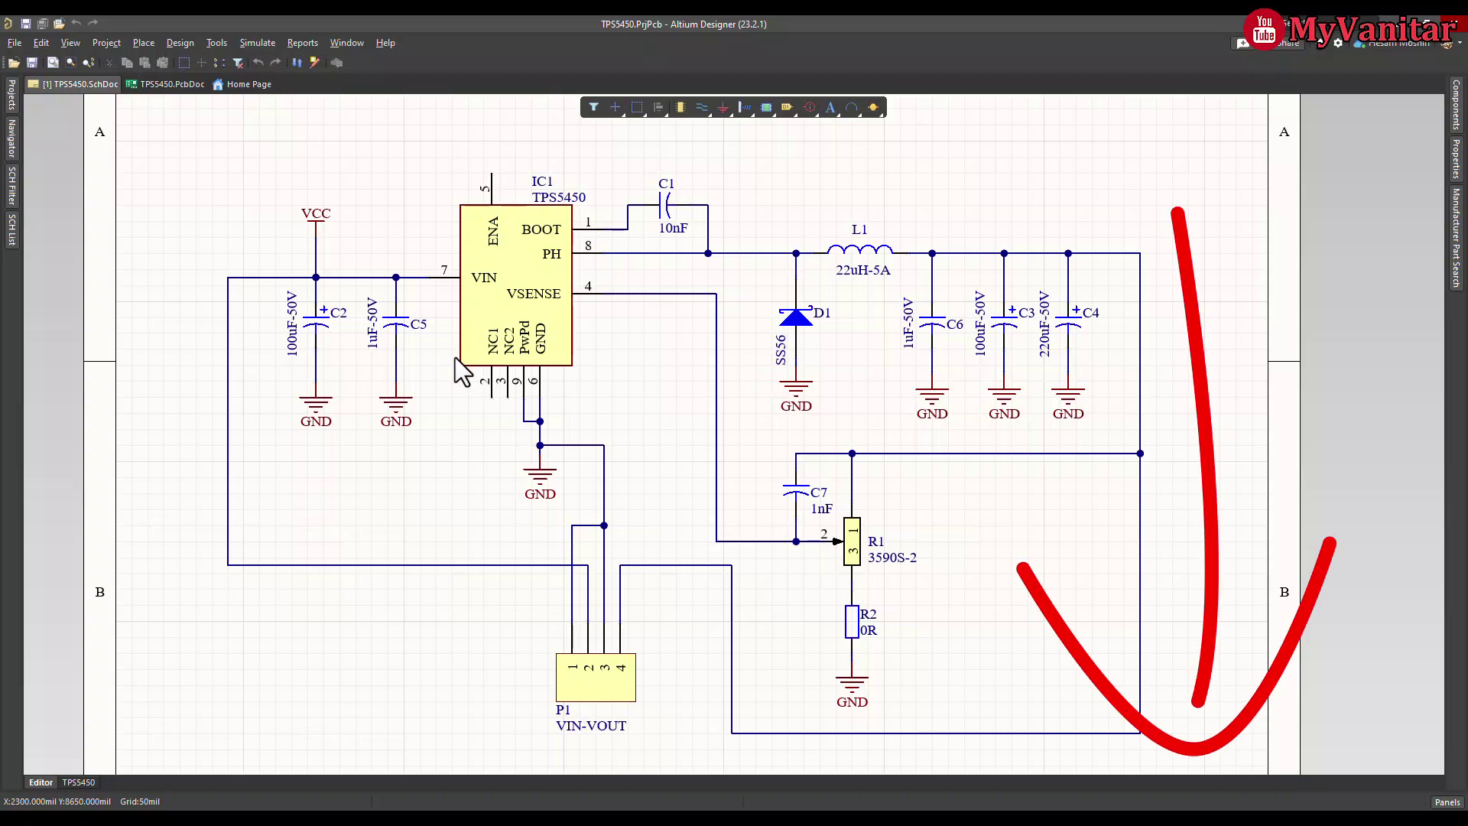
{"action": "right_click_drag", "start_coordinate": [488, 313], "coordinate": [491, 329]}
{"action": "left_click", "coordinate": [536, 257]}
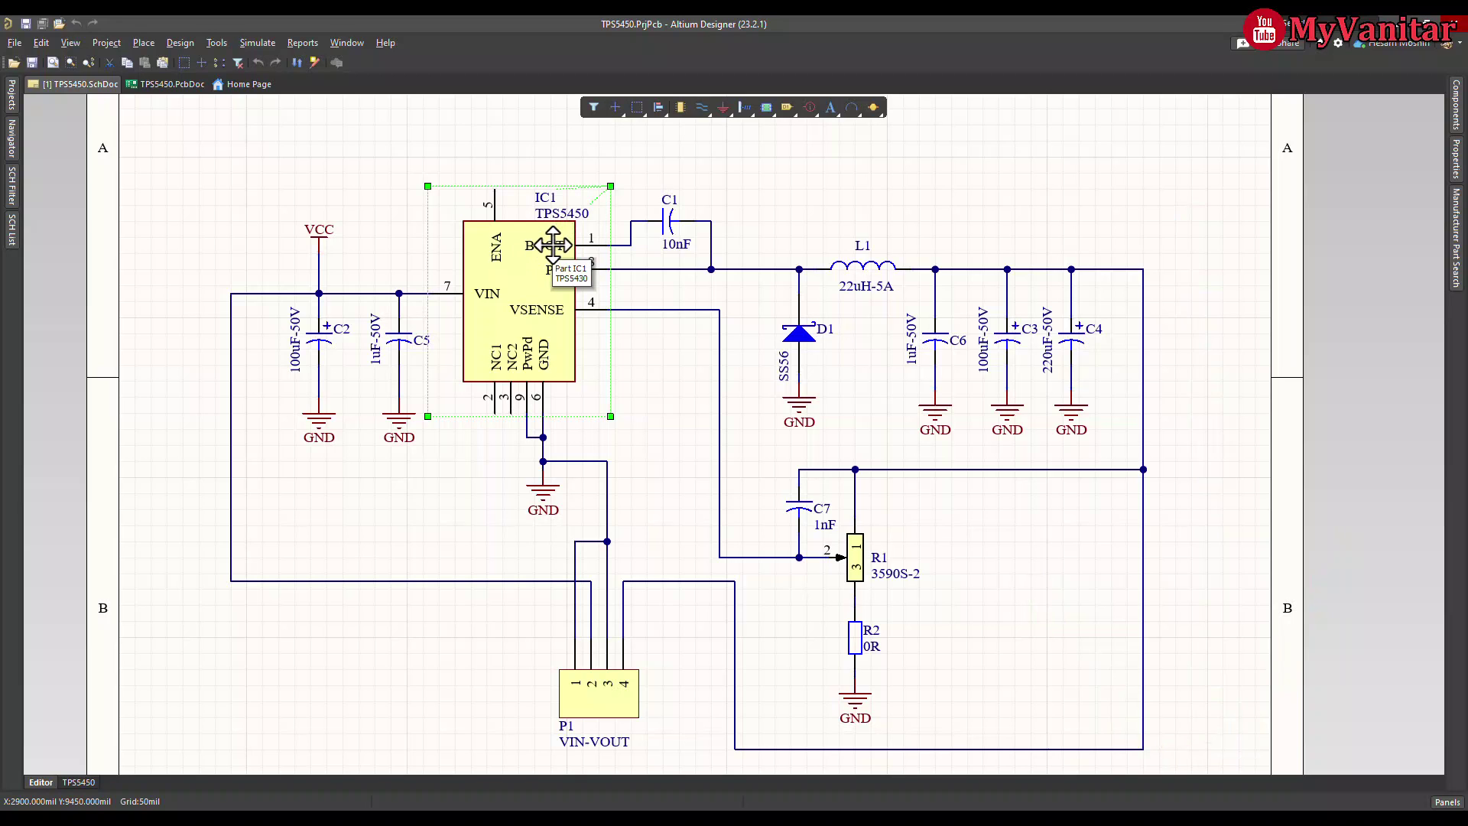
{"action": "scroll", "coordinate": [552, 245], "scroll_direction": "up", "scroll_amount": 3, "text": "ctrl"}
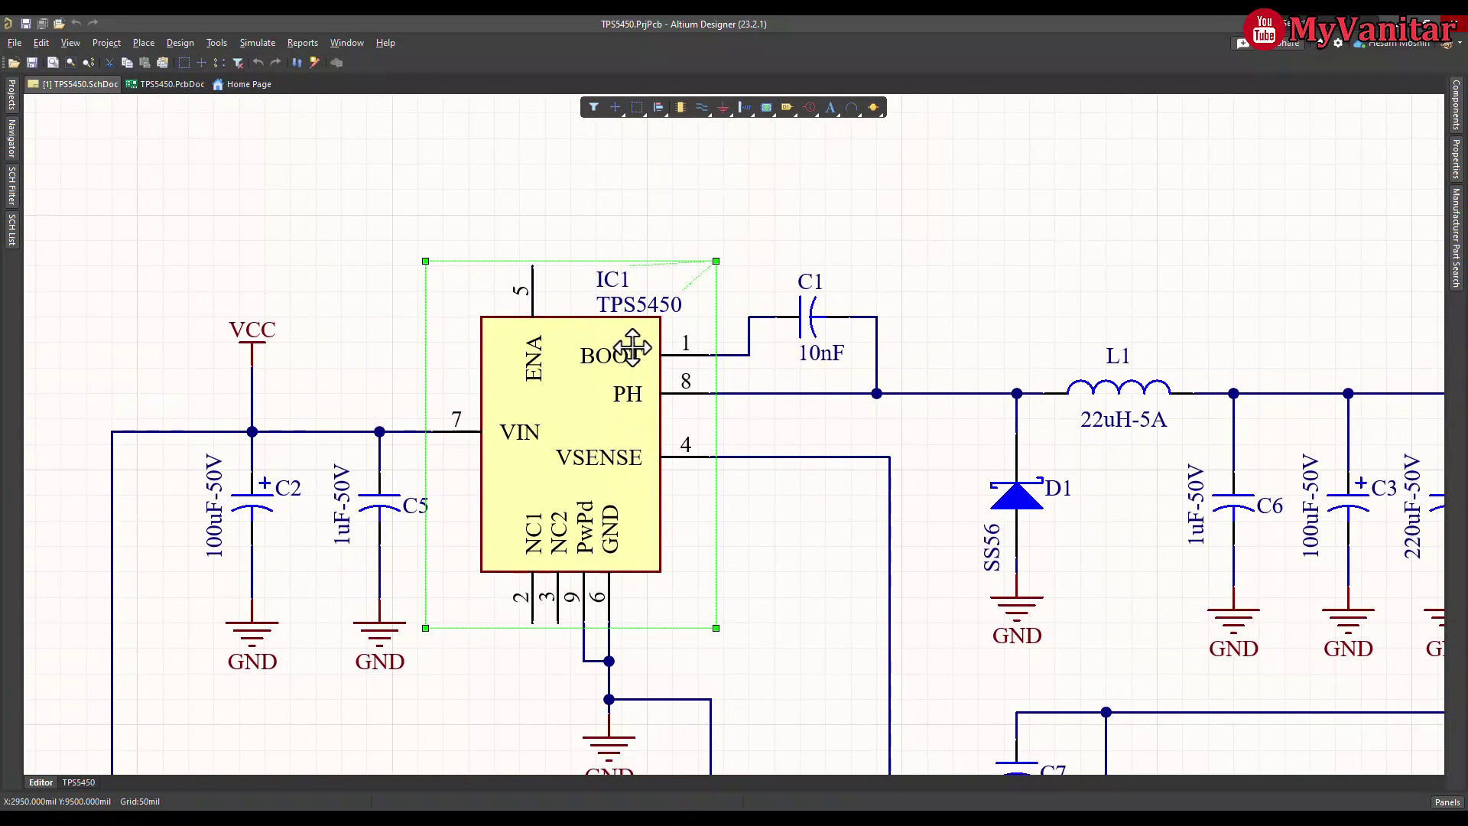
{"action": "scroll", "coordinate": [631, 348], "scroll_direction": "up", "scroll_amount": 1, "text": "ctrl"}
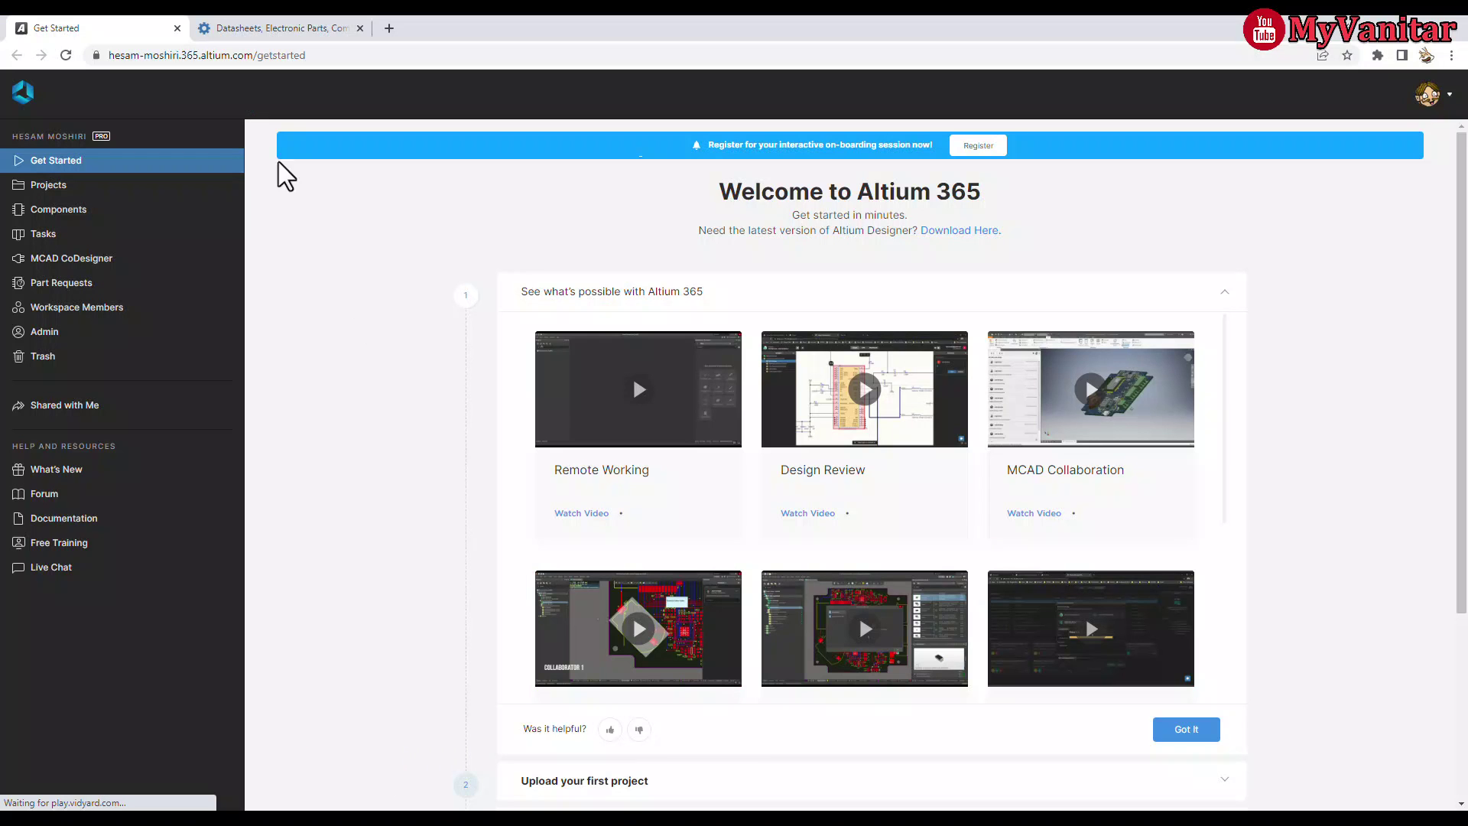
Search Octopart for tps5450 and open the TPS5450DDAR product page's specifications
{"action": "left_click", "coordinate": [250, 31]}
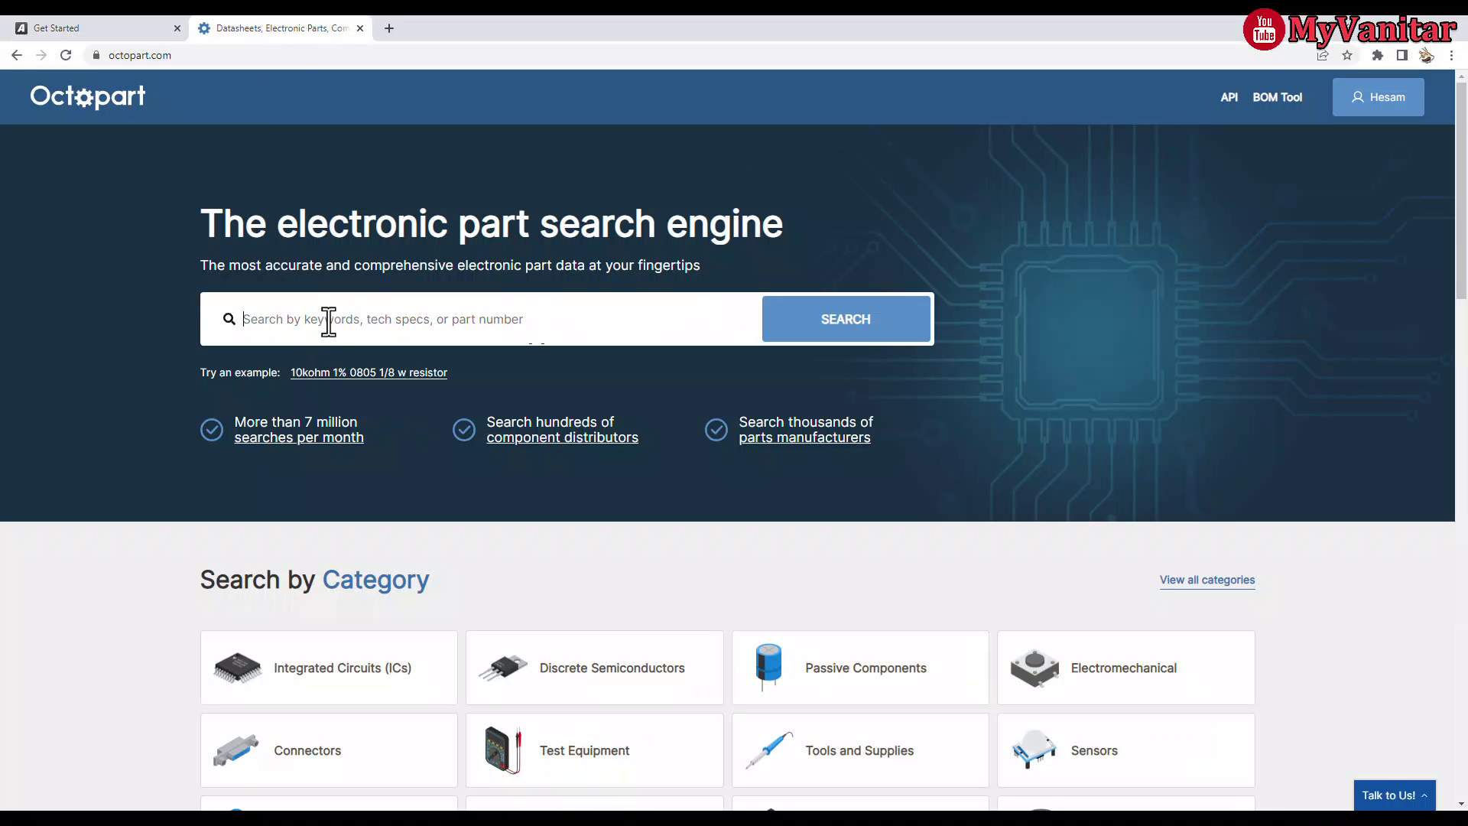
{"action": "type", "text": "tps5450"}
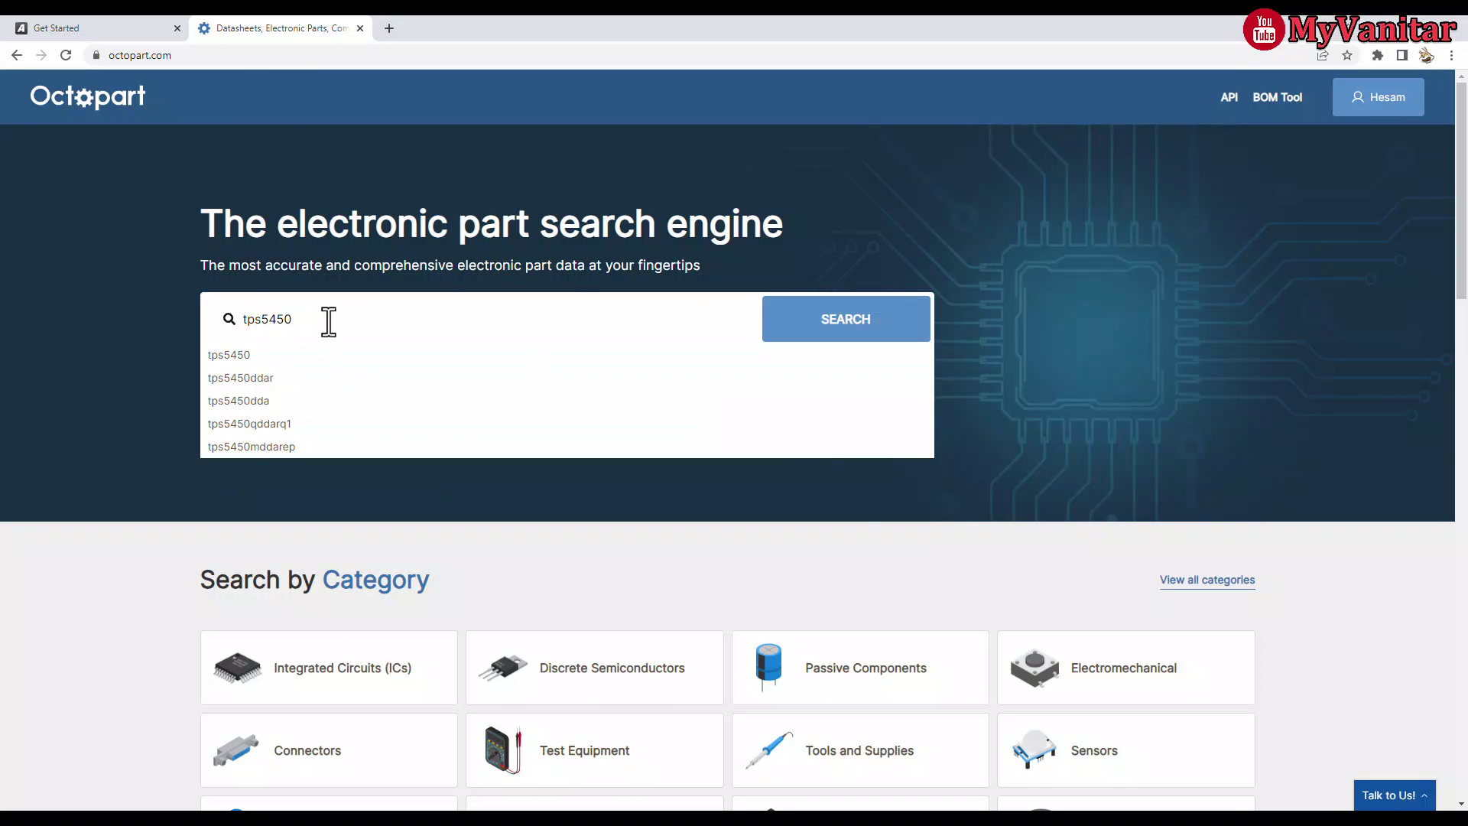
{"action": "key", "text": "Return"}
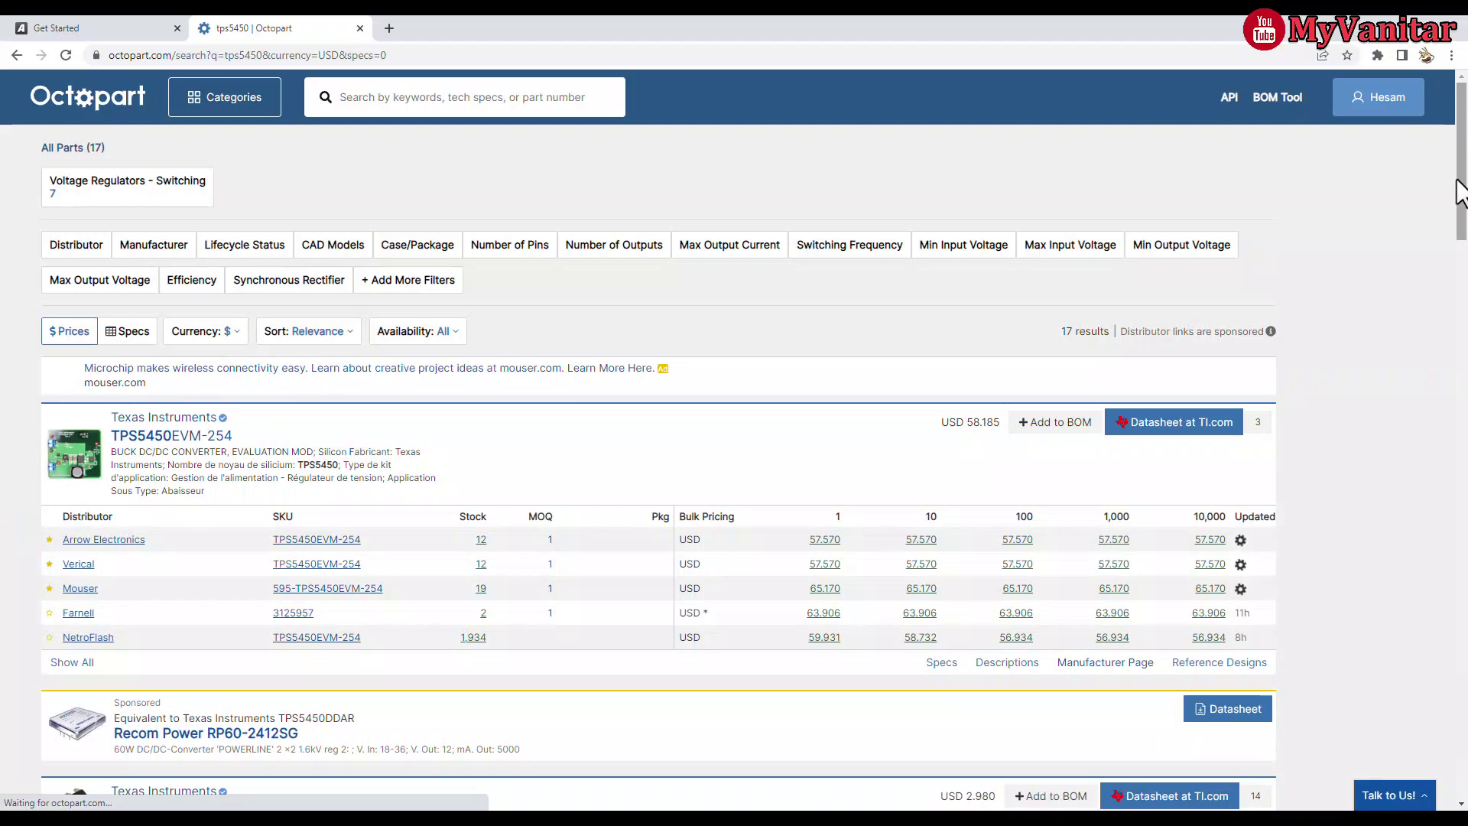
{"action": "left_click_drag", "start_coordinate": [1458, 187], "coordinate": [1451, 302]}
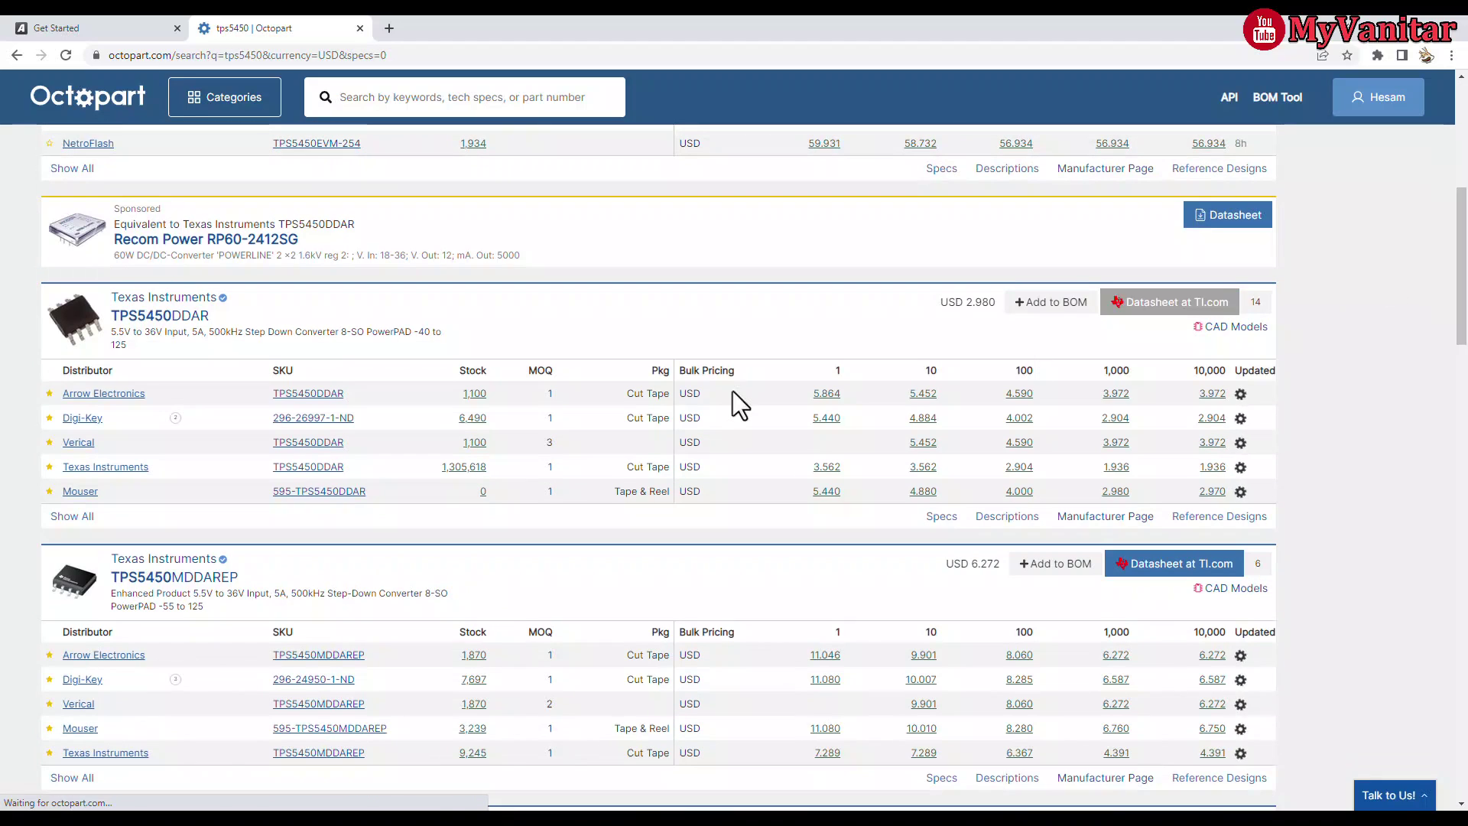
{"action": "left_click", "coordinate": [155, 316]}
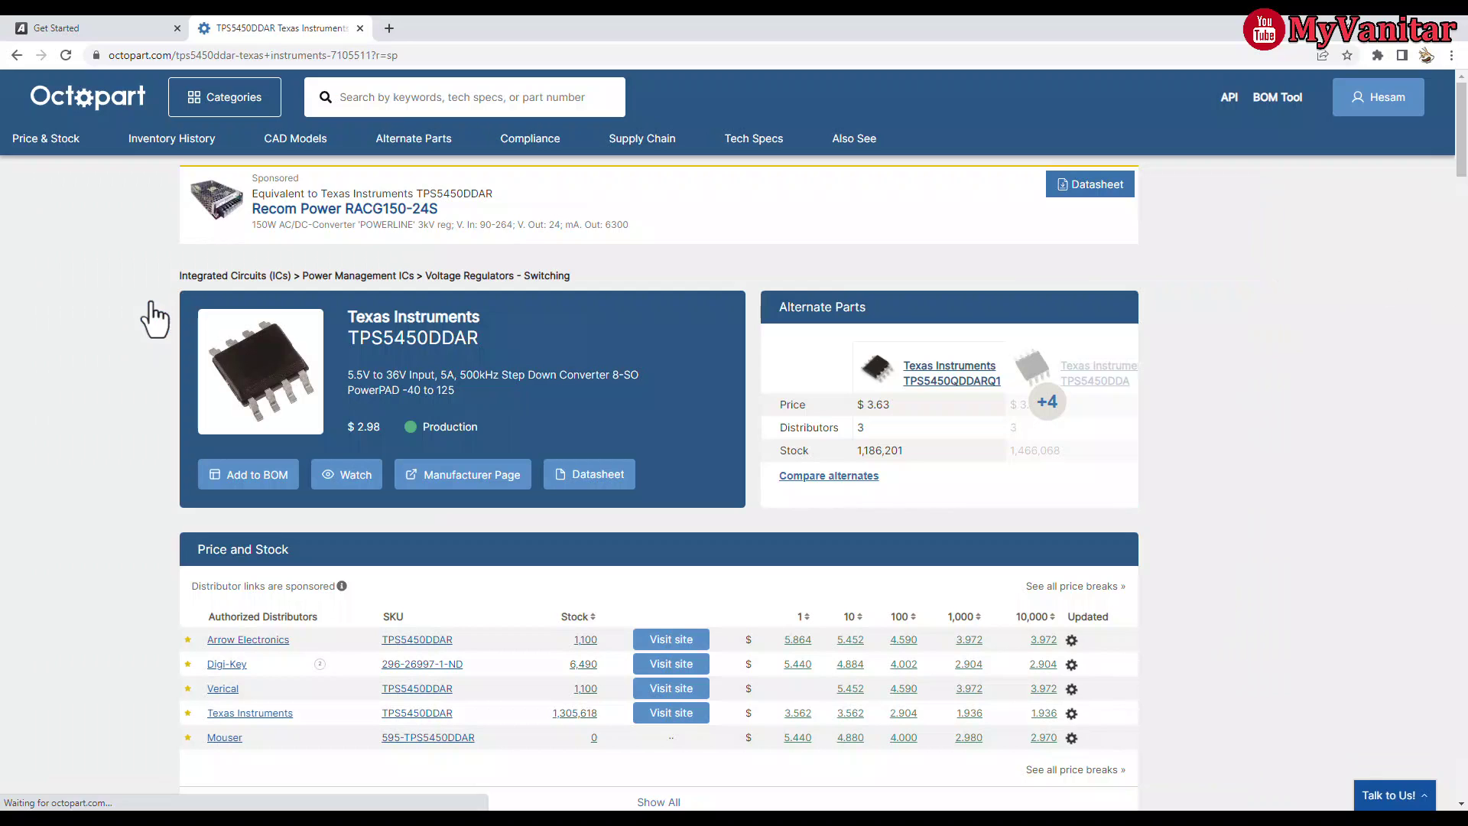
{"action": "left_click_drag", "start_coordinate": [1461, 134], "coordinate": [1438, 414]}
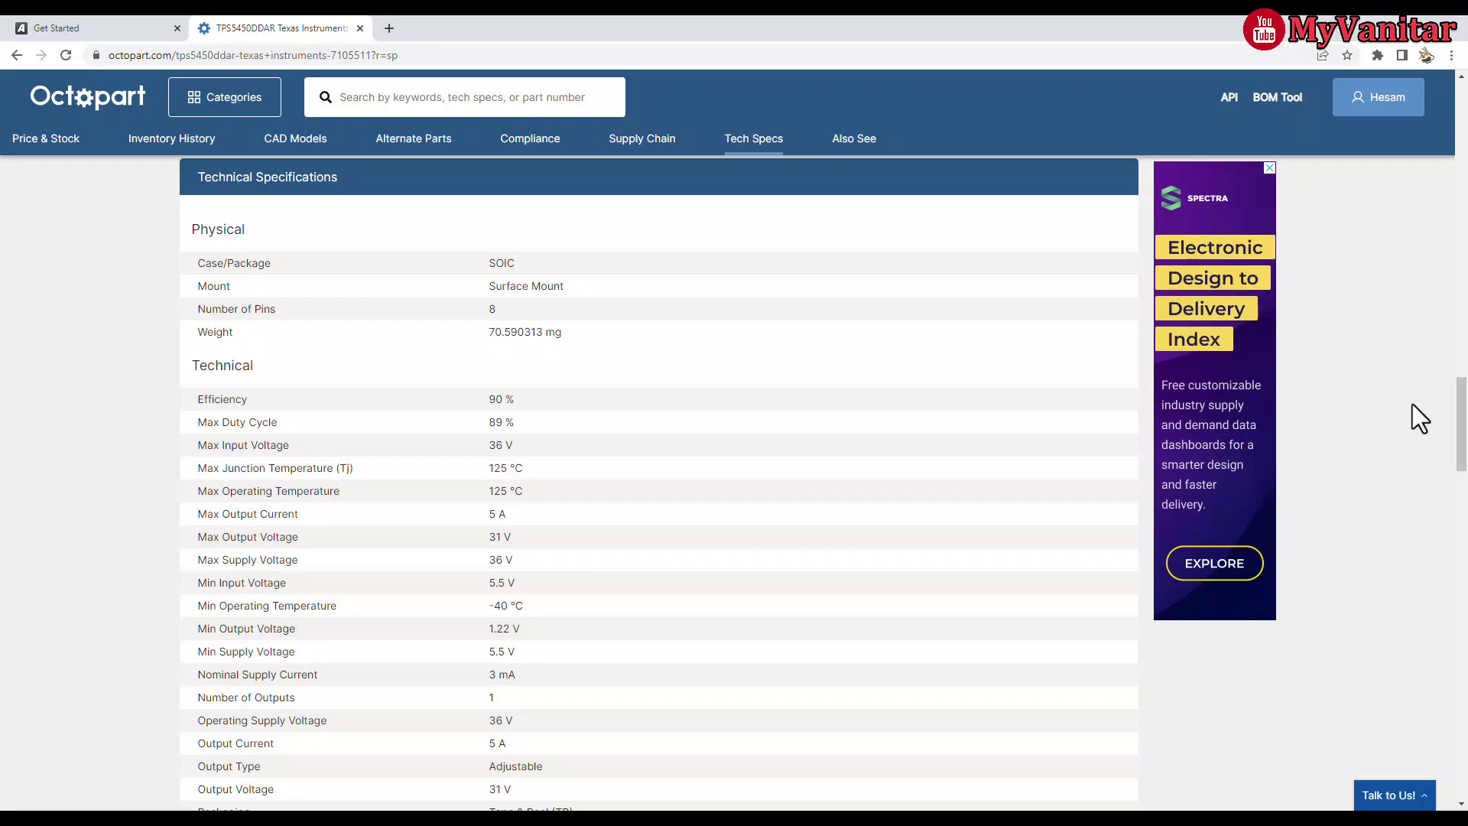
Highlight the Max Input Voltage 36 V and Max Output Voltage 31 V specs
{"action": "left_click_drag", "start_coordinate": [1462, 407], "coordinate": [1462, 415]}
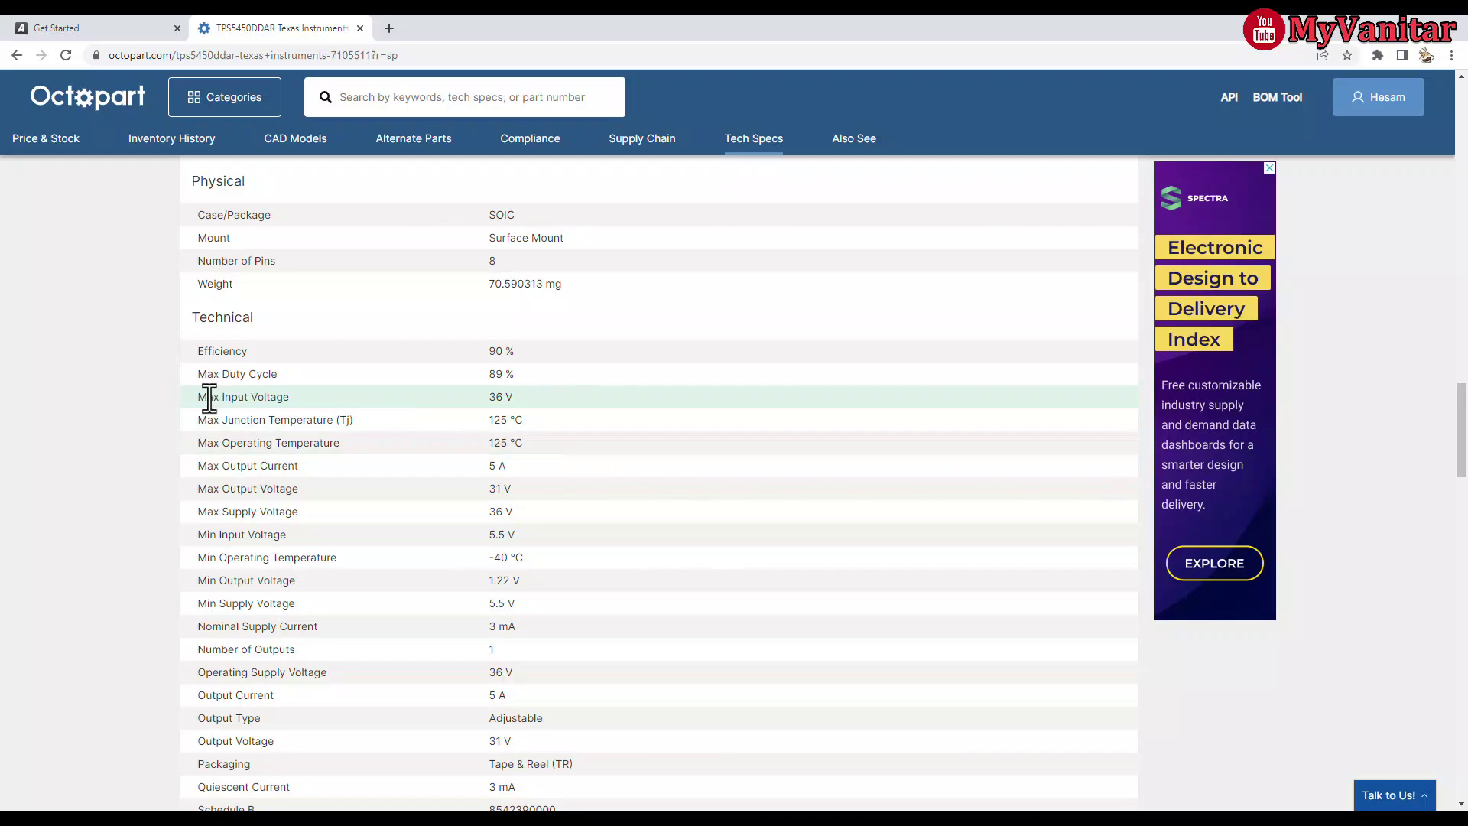
{"action": "left_click_drag", "start_coordinate": [201, 397], "coordinate": [289, 398]}
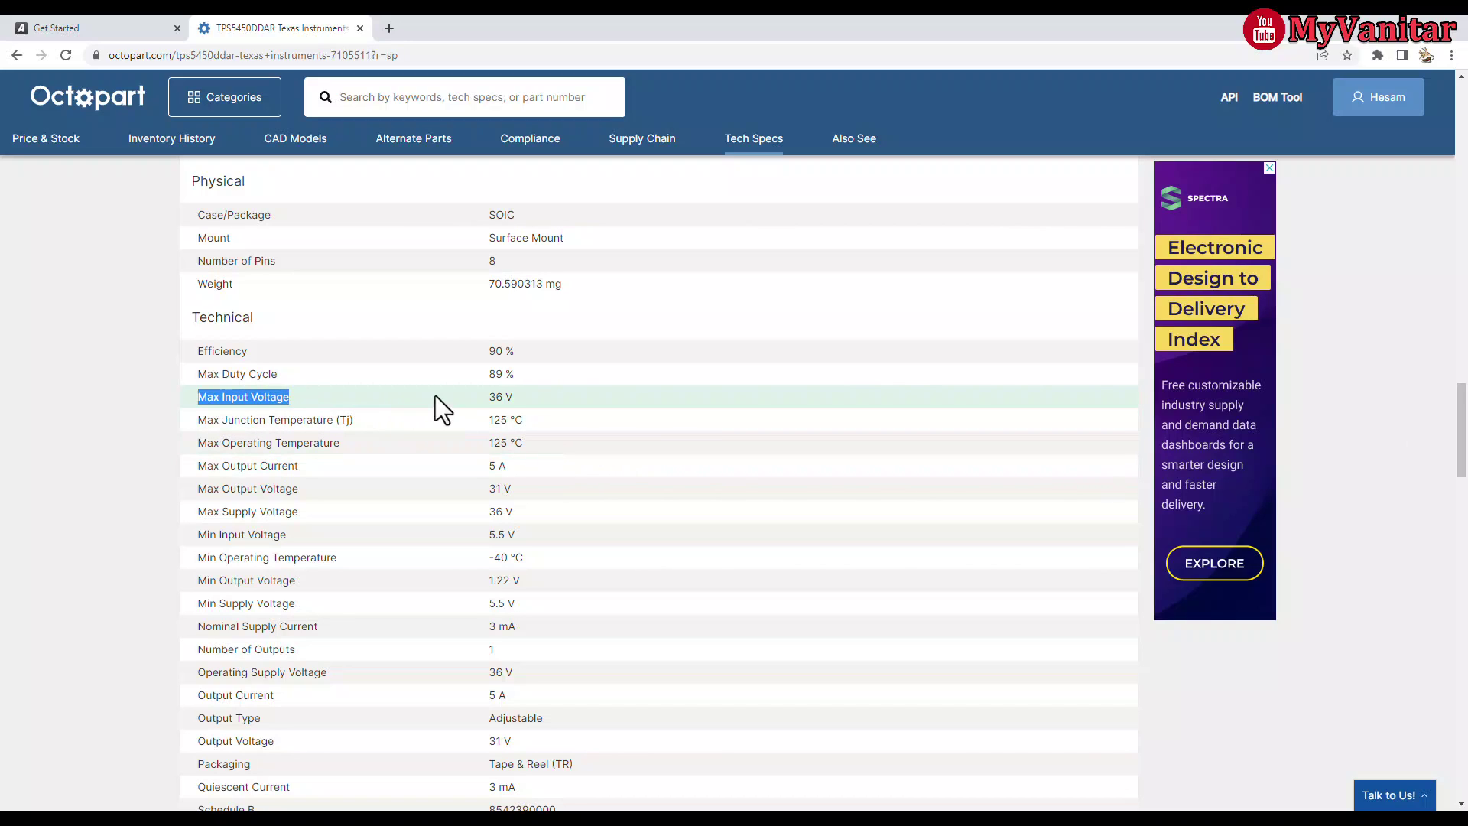
{"action": "left_click", "coordinate": [520, 397], "text": "shift"}
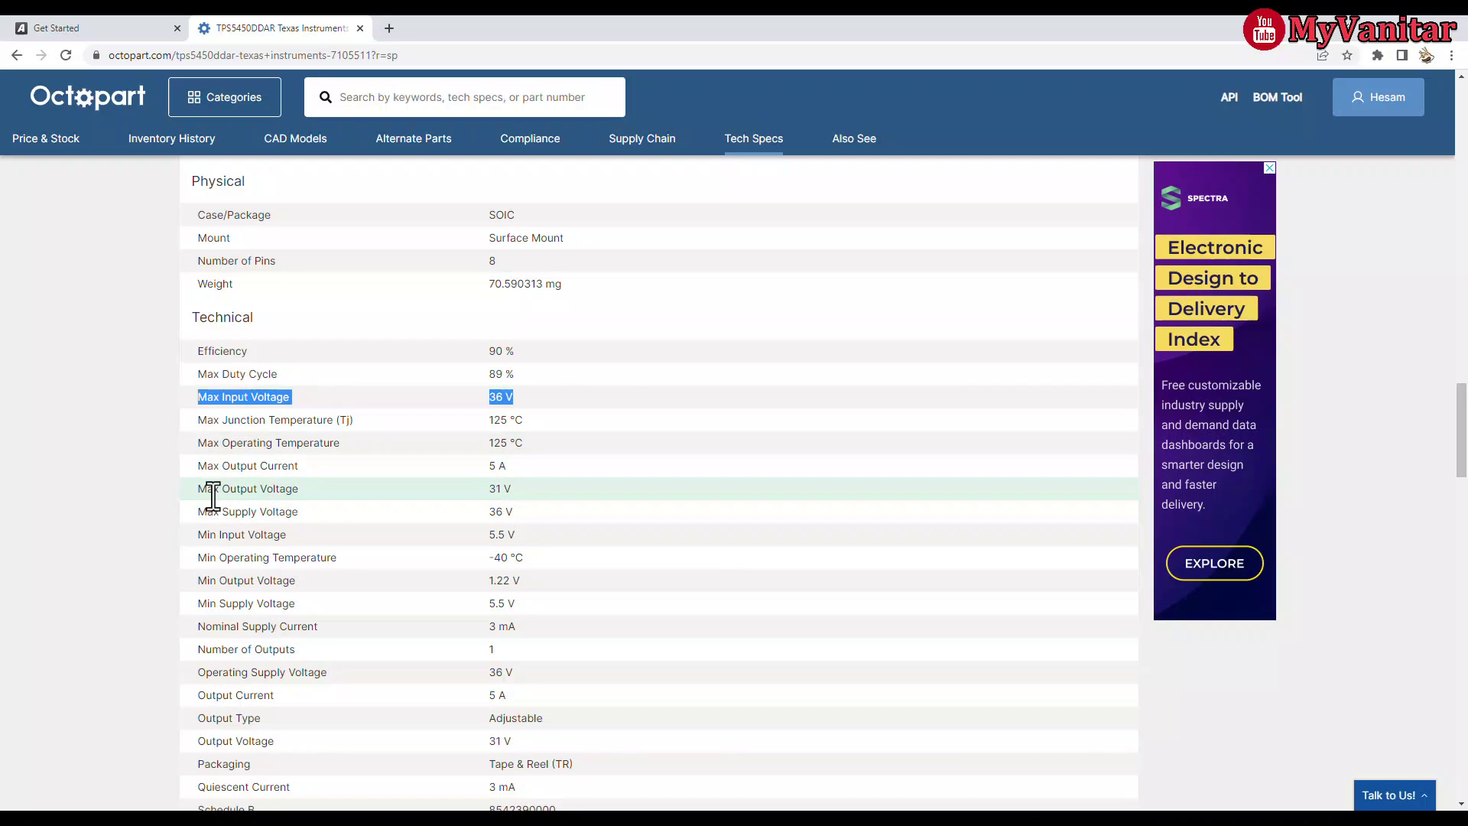
{"action": "left_click_drag", "start_coordinate": [201, 488], "coordinate": [429, 493]}
{"action": "left_click", "coordinate": [520, 487], "text": "shift"}
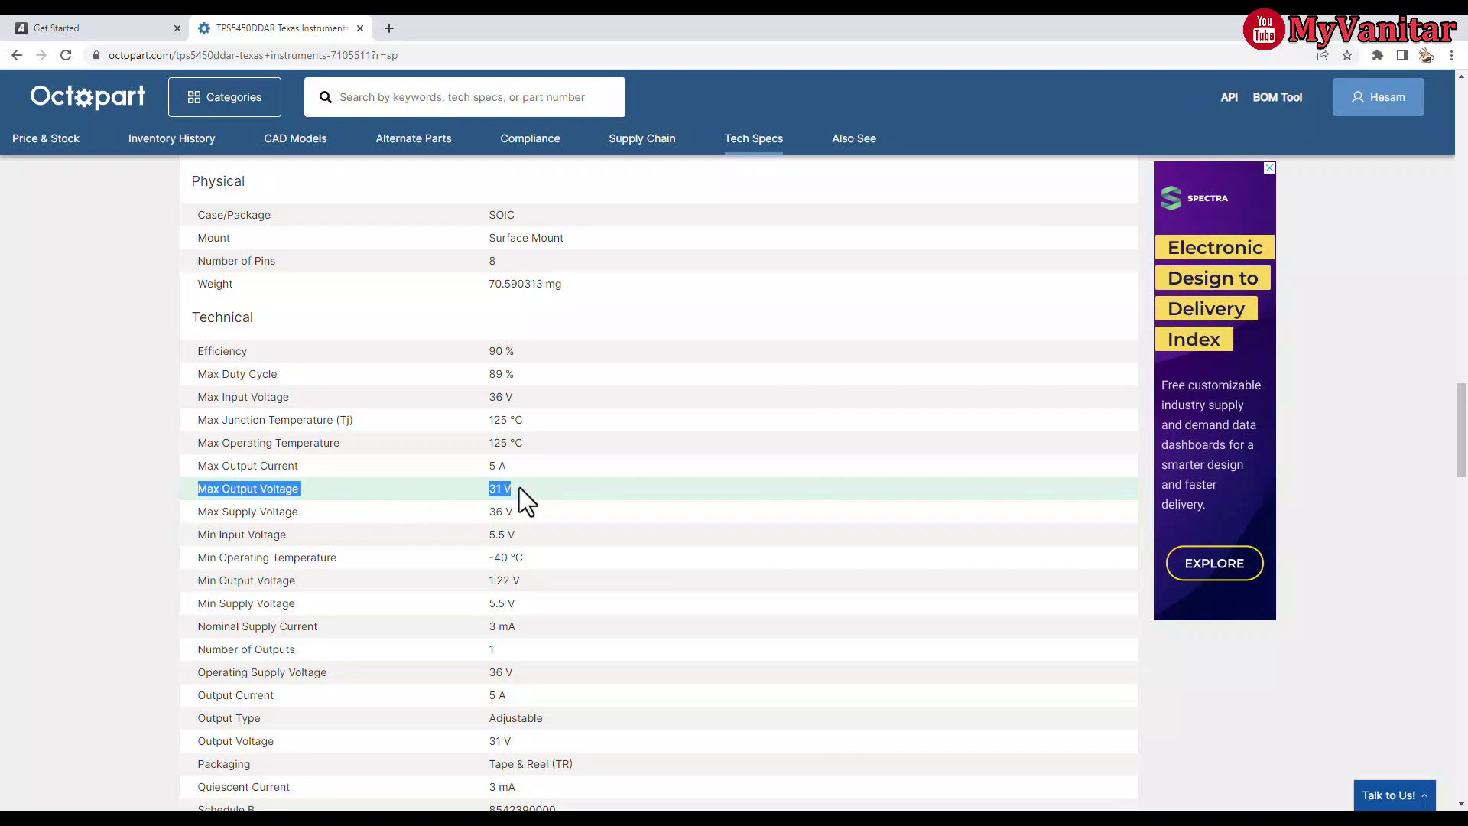
{"action": "left_click", "coordinate": [507, 490]}
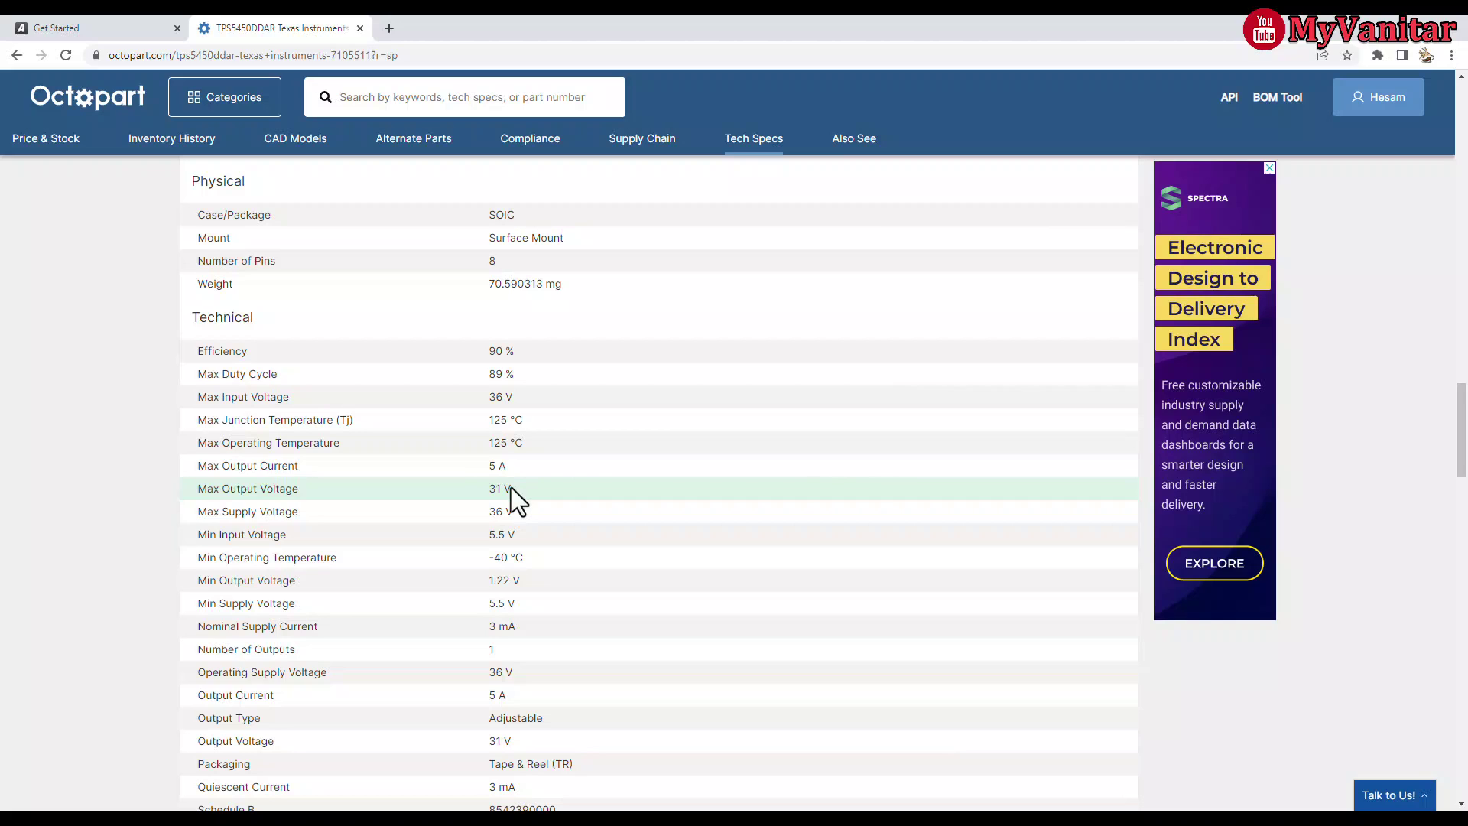
Highlight the Min Output Voltage 1.22 V and Max Output Voltage 31 V rows
{"action": "left_click_drag", "start_coordinate": [1462, 441], "coordinate": [1462, 452]}
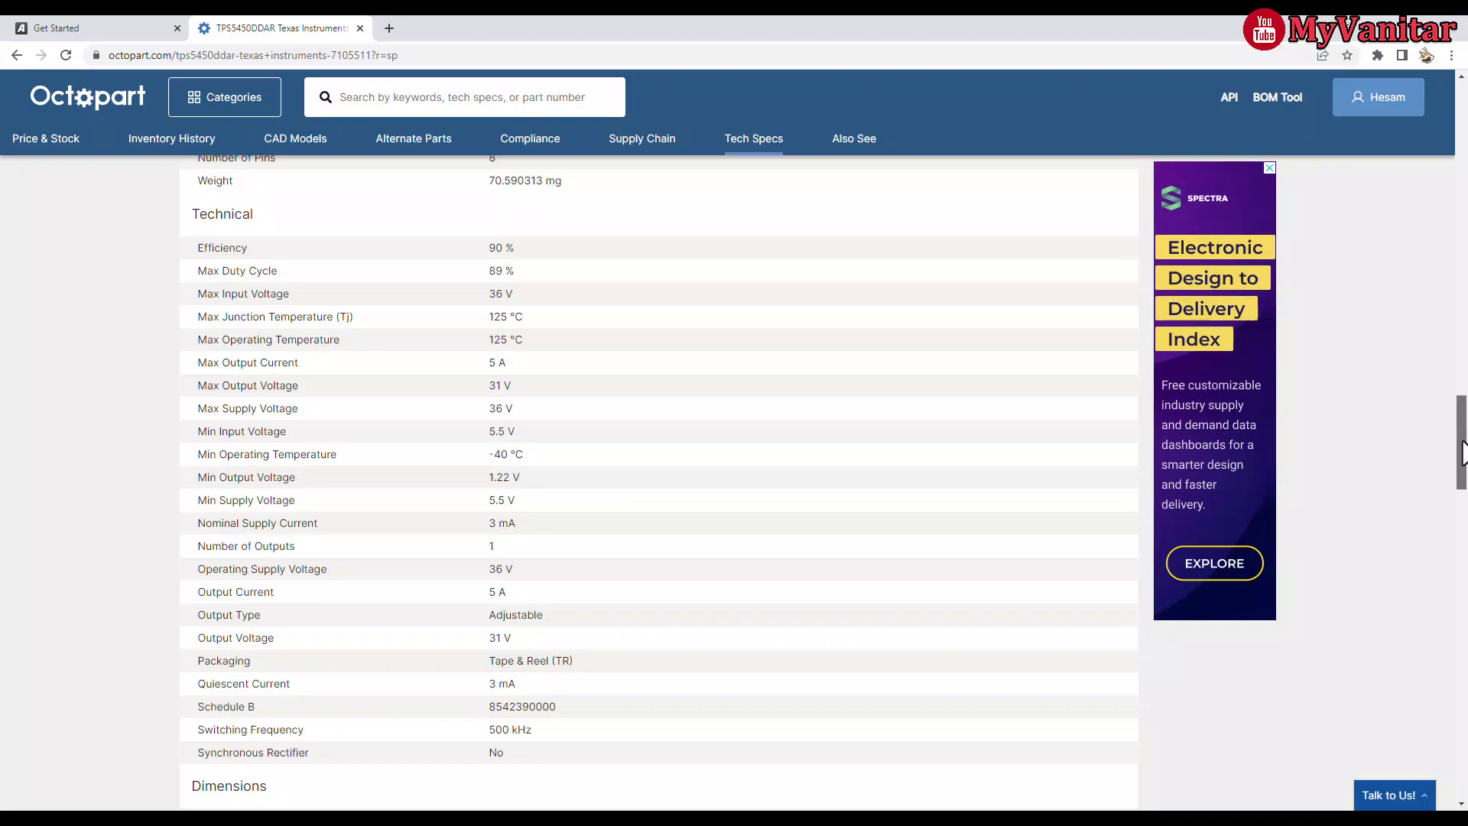
{"action": "left_click_drag", "start_coordinate": [1461, 444], "coordinate": [1457, 440]}
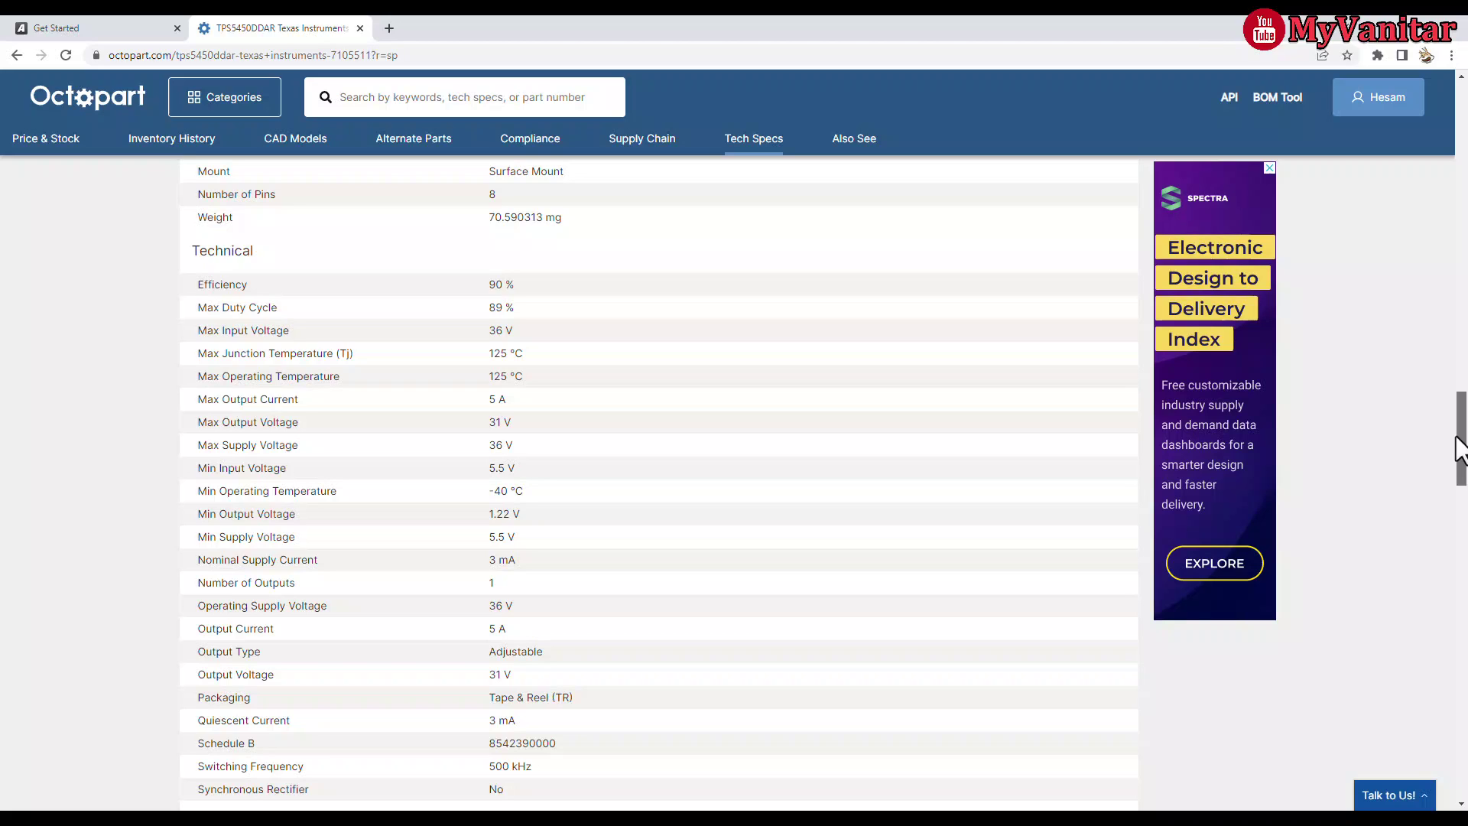
{"action": "left_click_drag", "start_coordinate": [1462, 451], "coordinate": [1461, 477]}
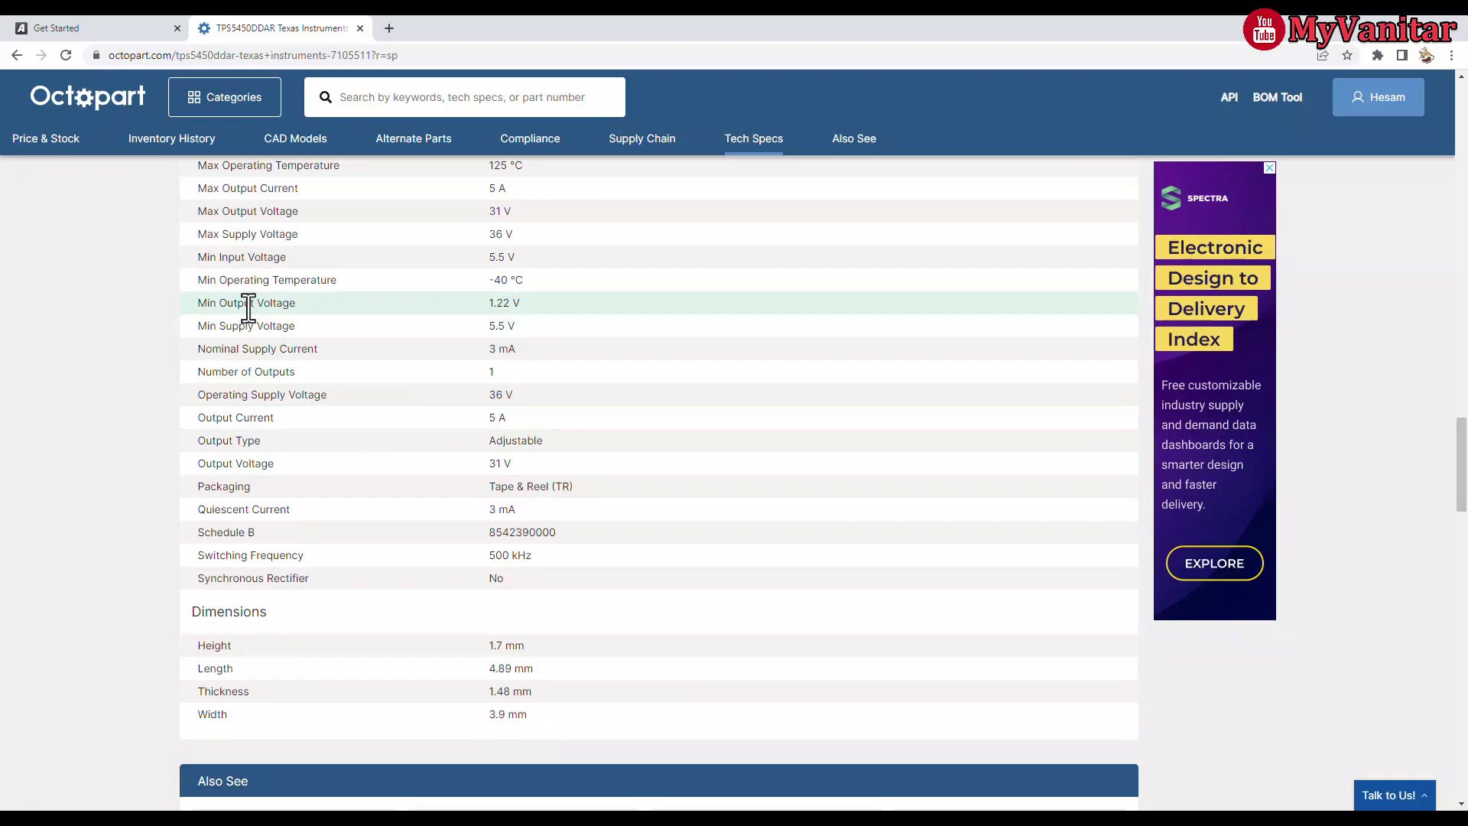
{"action": "left_click_drag", "start_coordinate": [196, 302], "coordinate": [530, 303]}
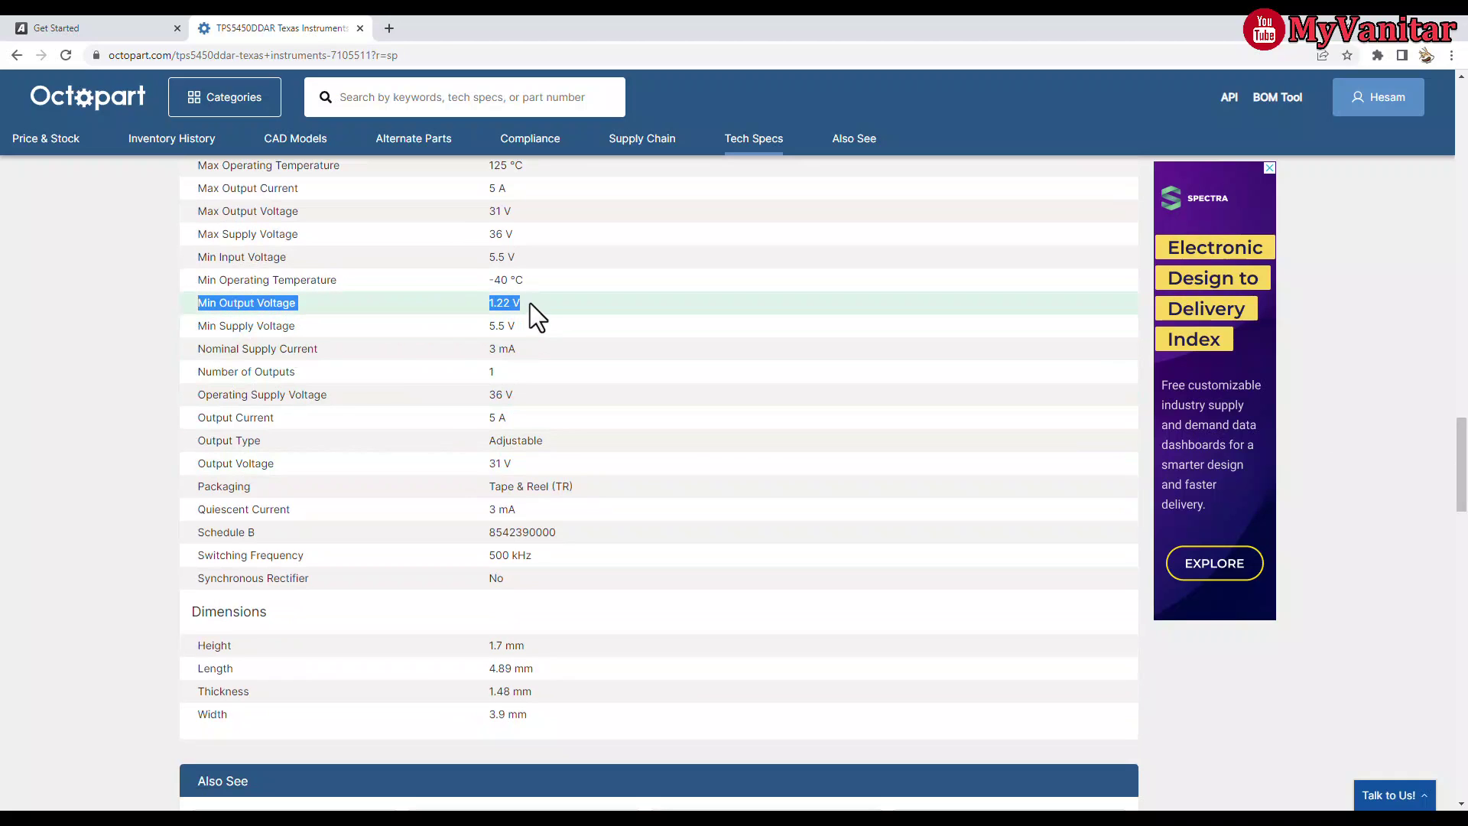
{"action": "left_click", "coordinate": [509, 303]}
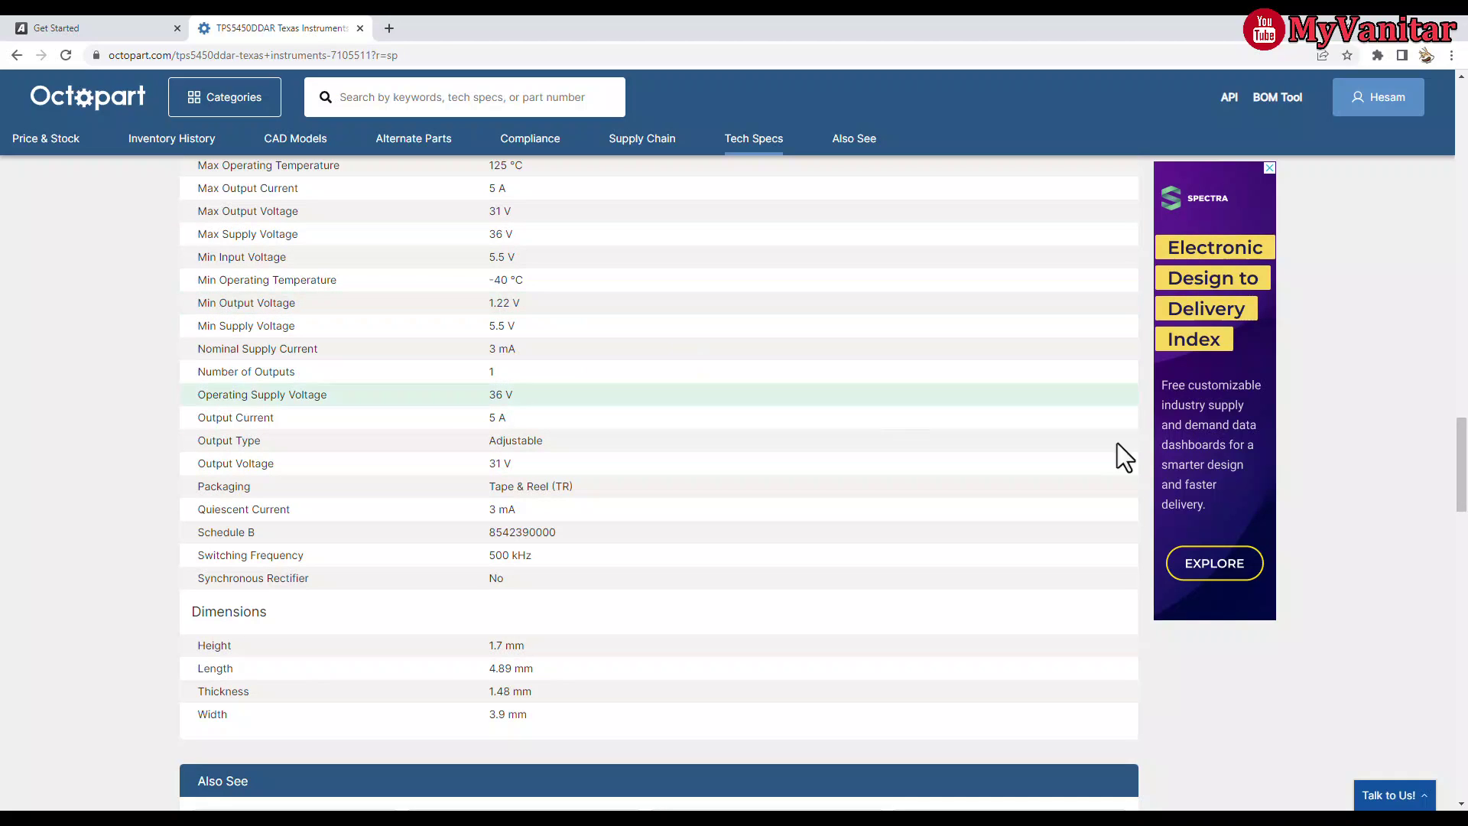
{"action": "scroll", "coordinate": [1450, 480], "scroll_direction": "up", "scroll_amount": 2}
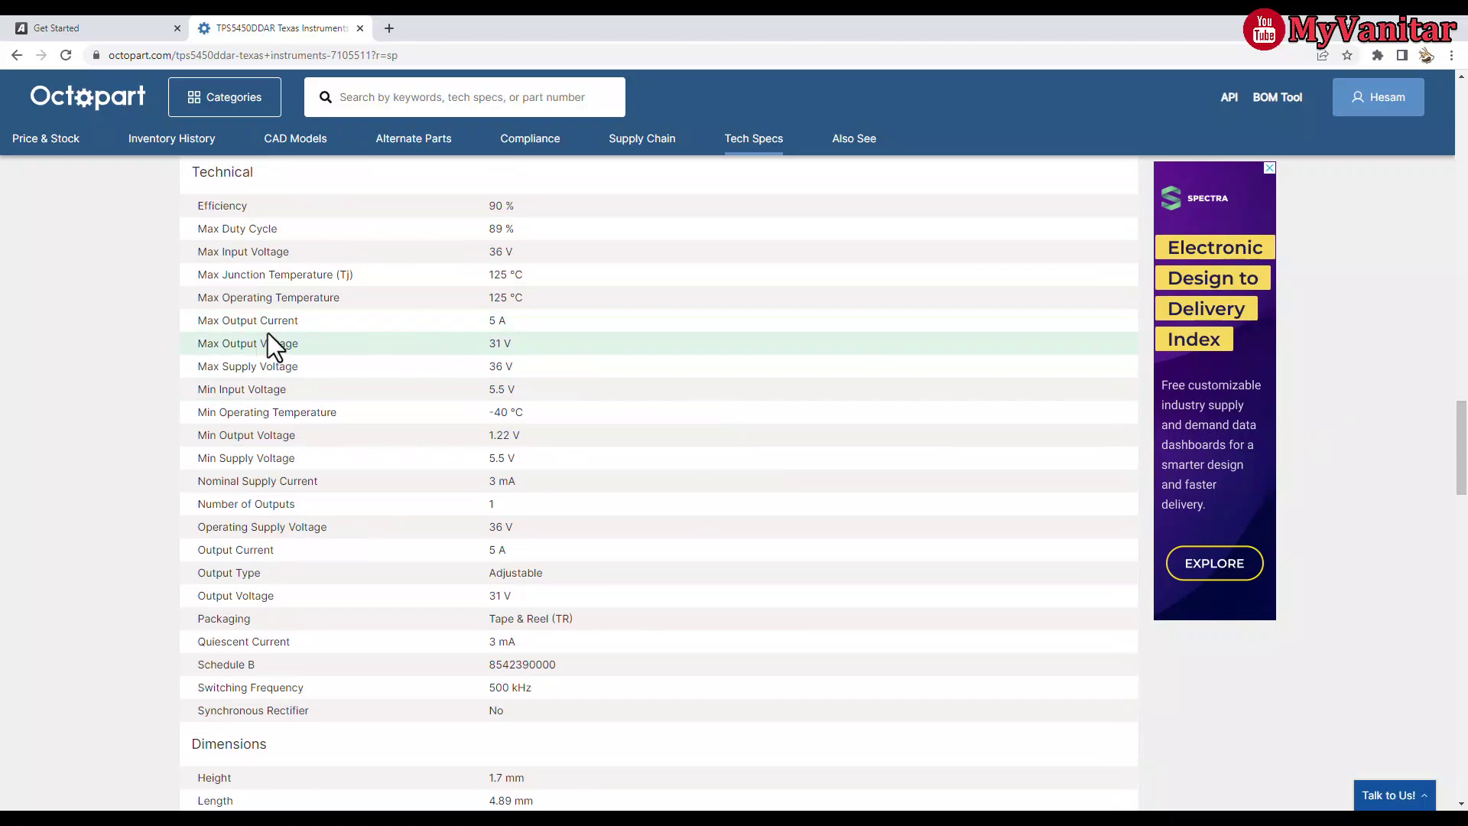
{"action": "left_click_drag", "start_coordinate": [205, 343], "coordinate": [512, 339]}
{"action": "left_click", "coordinate": [512, 340]}
{"action": "left_click_drag", "start_coordinate": [1461, 429], "coordinate": [1461, 100]}
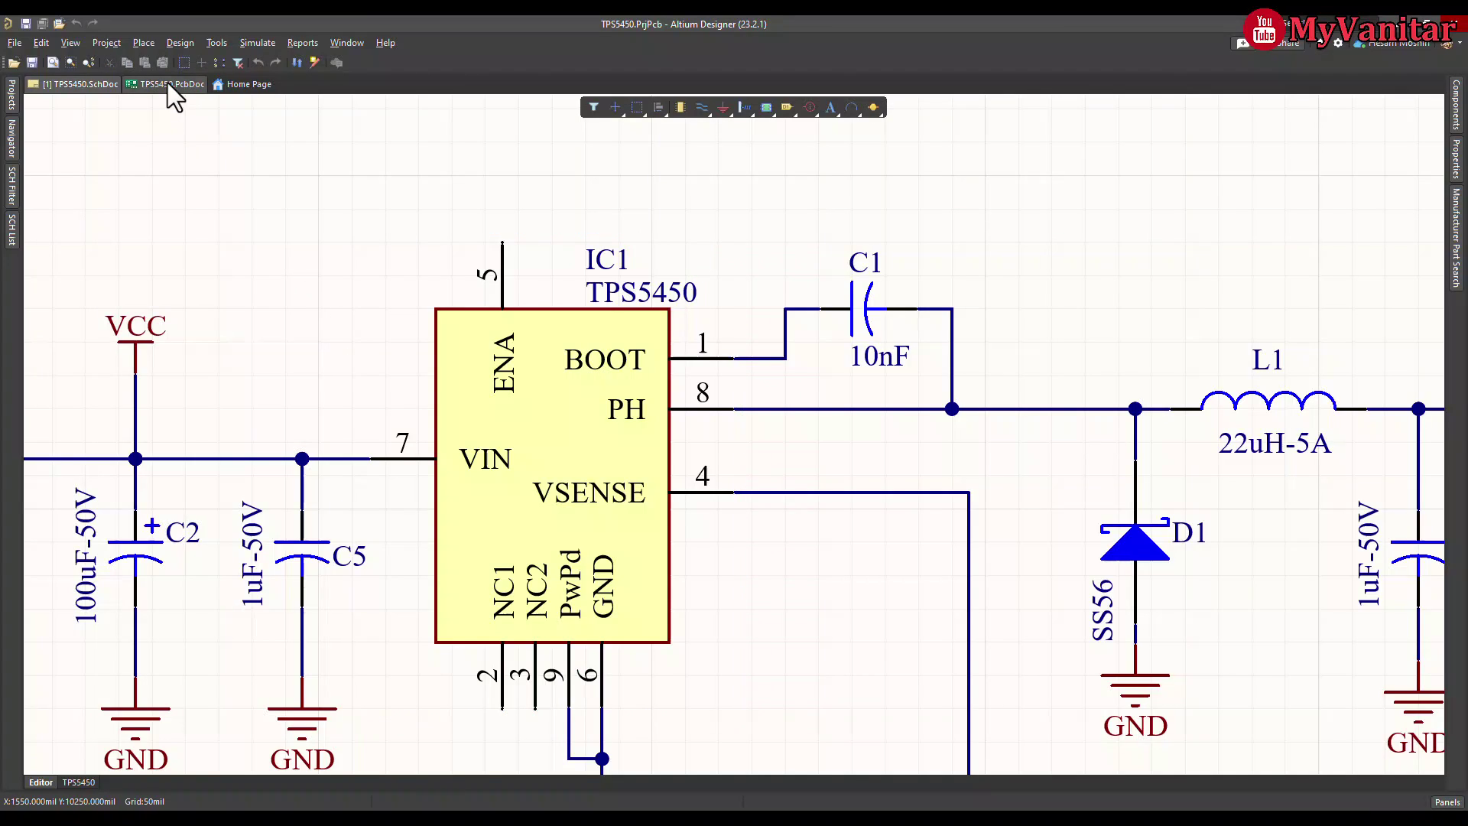
Switch to TPS5450.PcbDoc and turn on the heads-up coordinate display with Shift+H
{"action": "left_click", "coordinate": [167, 84]}
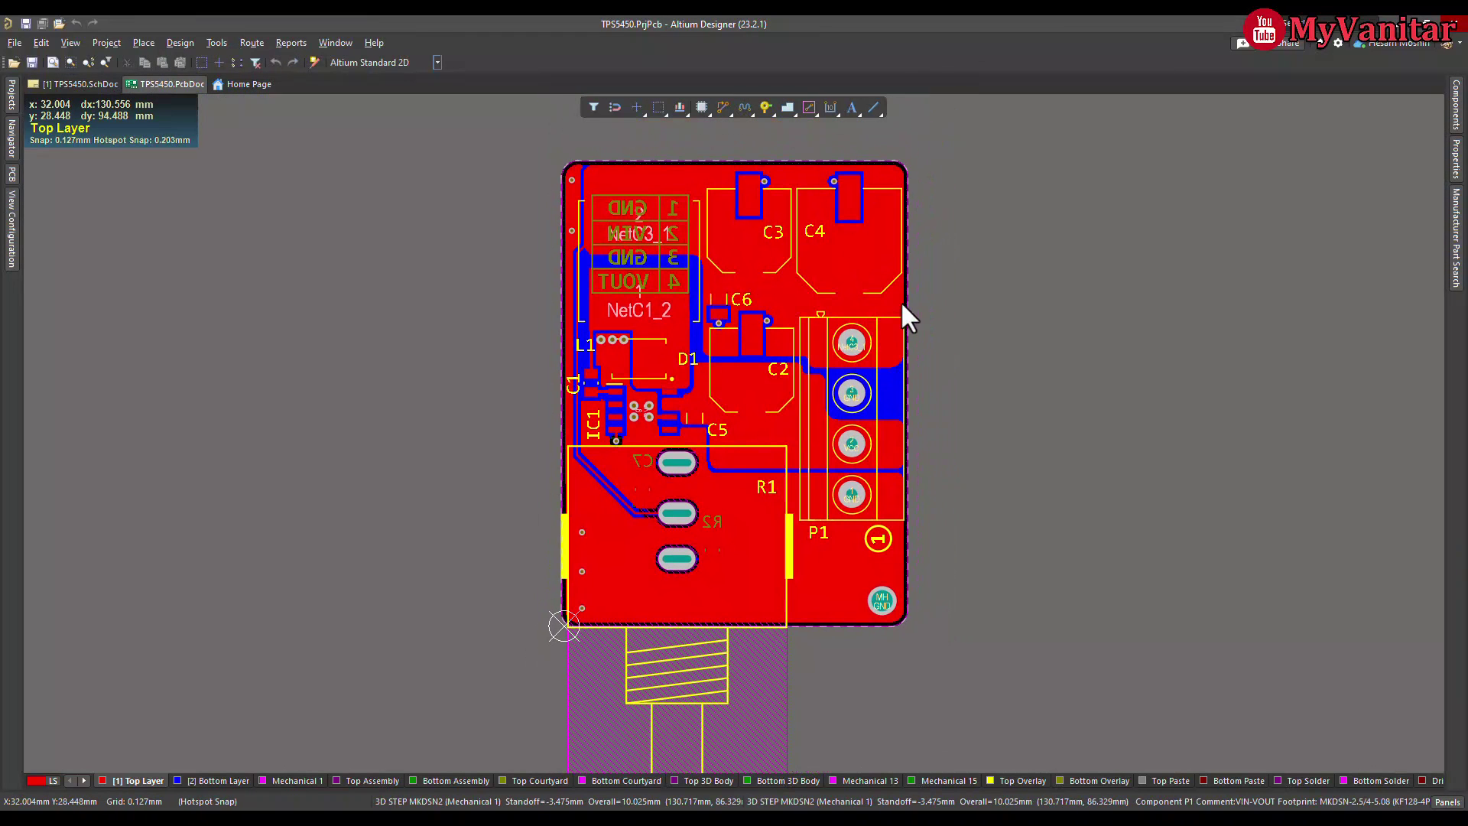
{"action": "key", "text": "shift+h"}
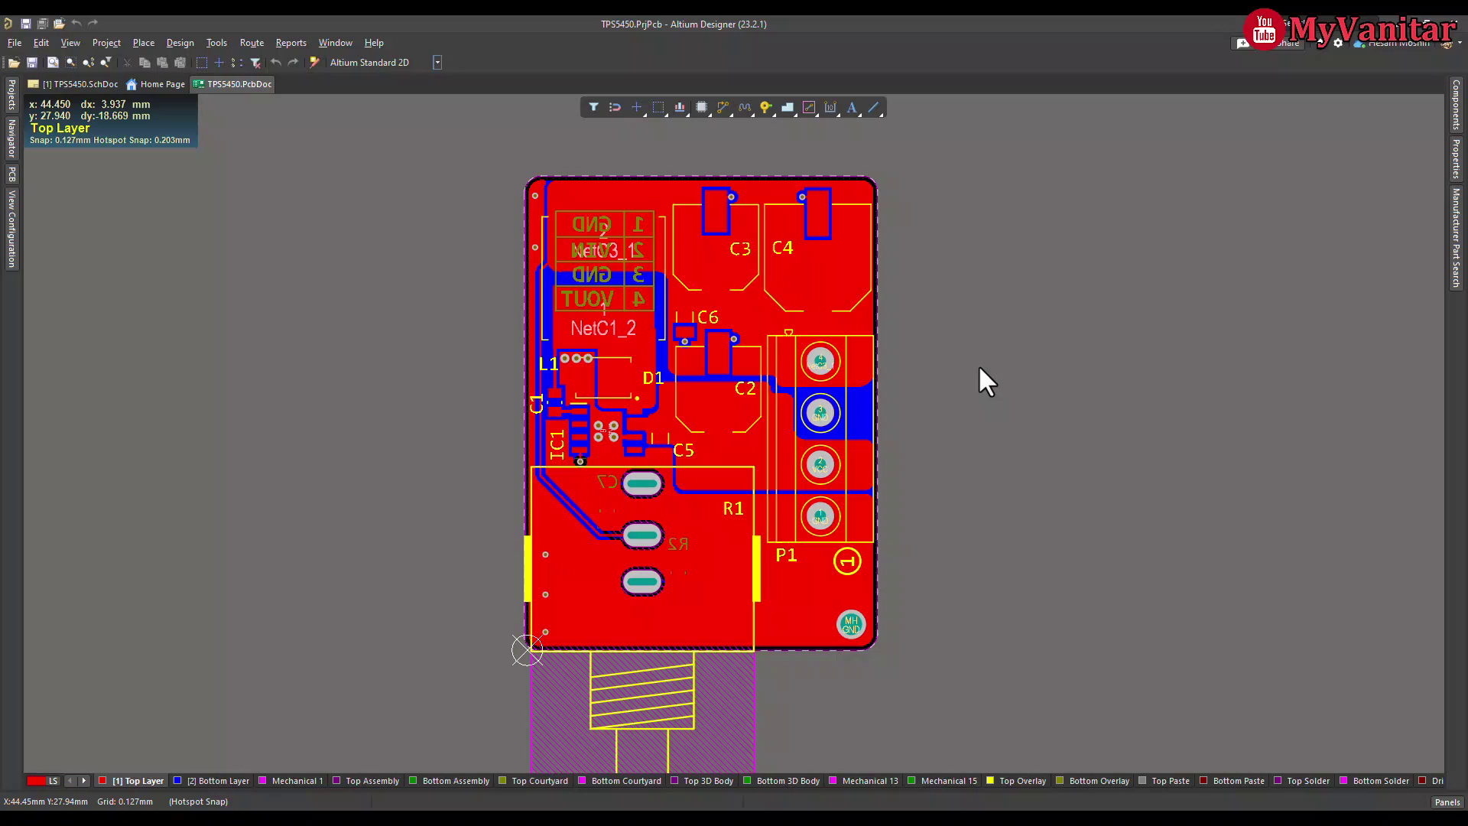
Show the Bottom Layer alone with Single Layer Mode on
{"action": "left_click", "coordinate": [206, 780]}
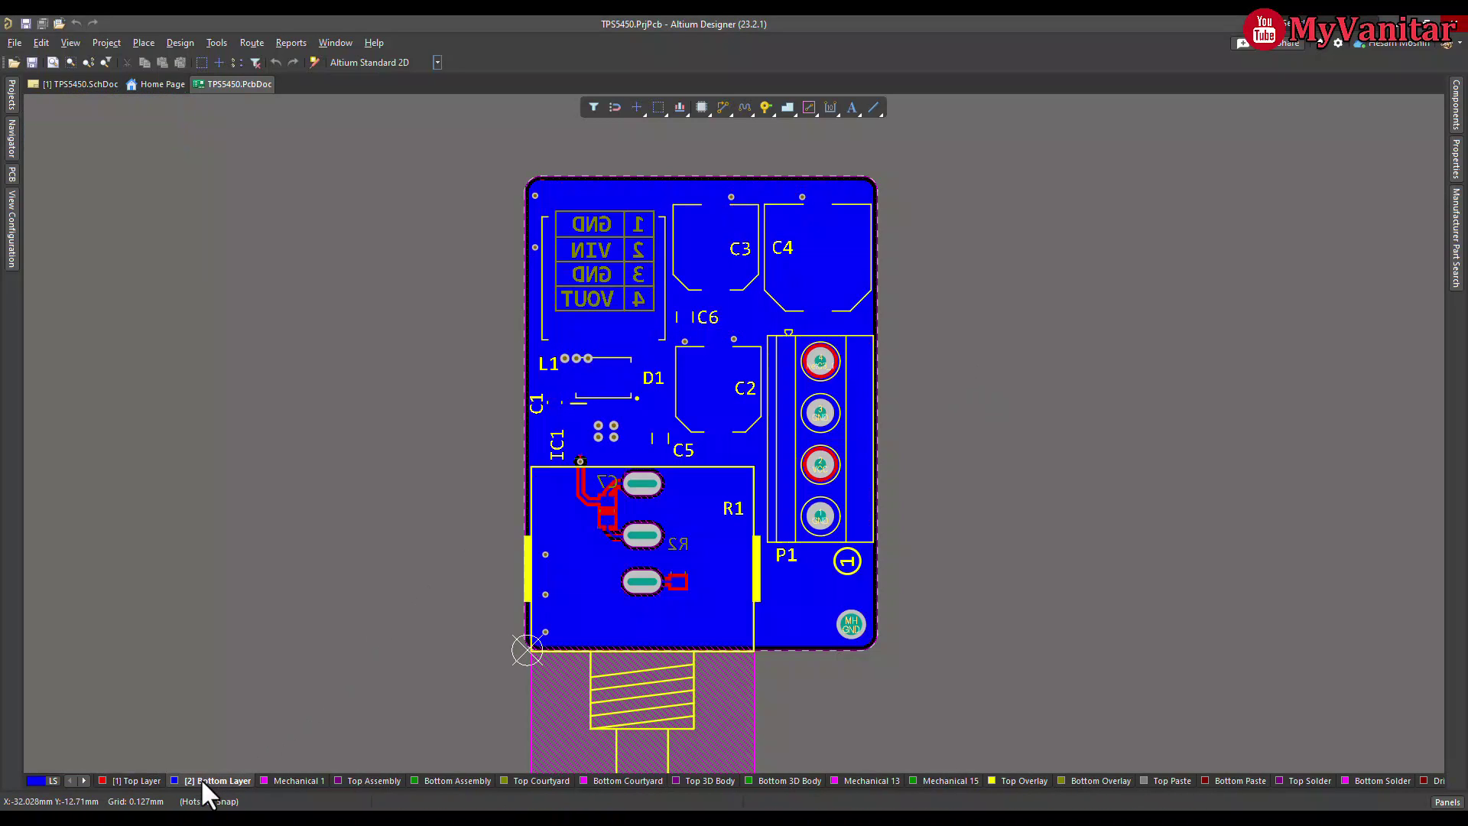
{"action": "left_click", "coordinate": [12, 229]}
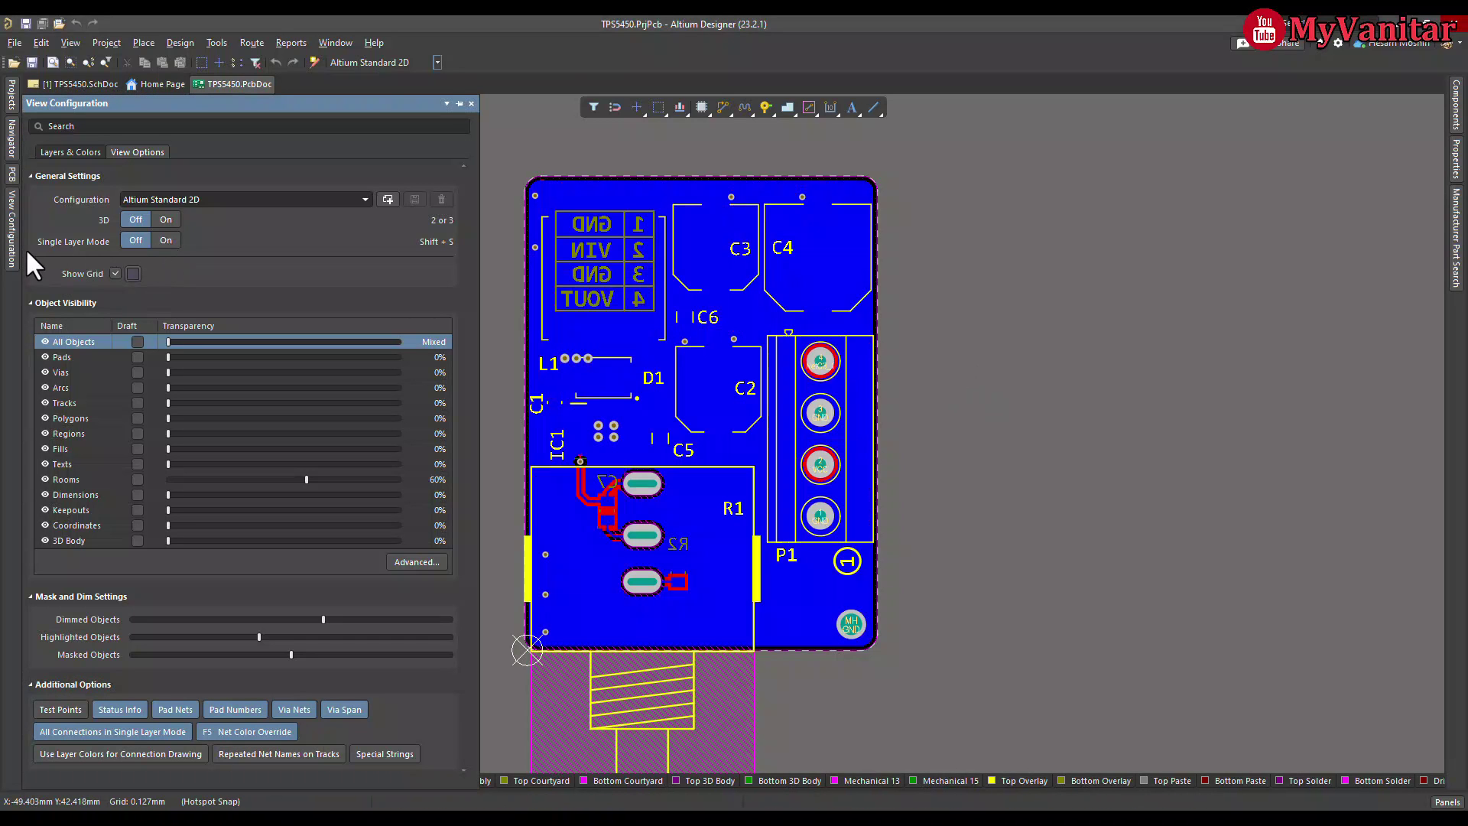
{"action": "left_click", "coordinate": [166, 240]}
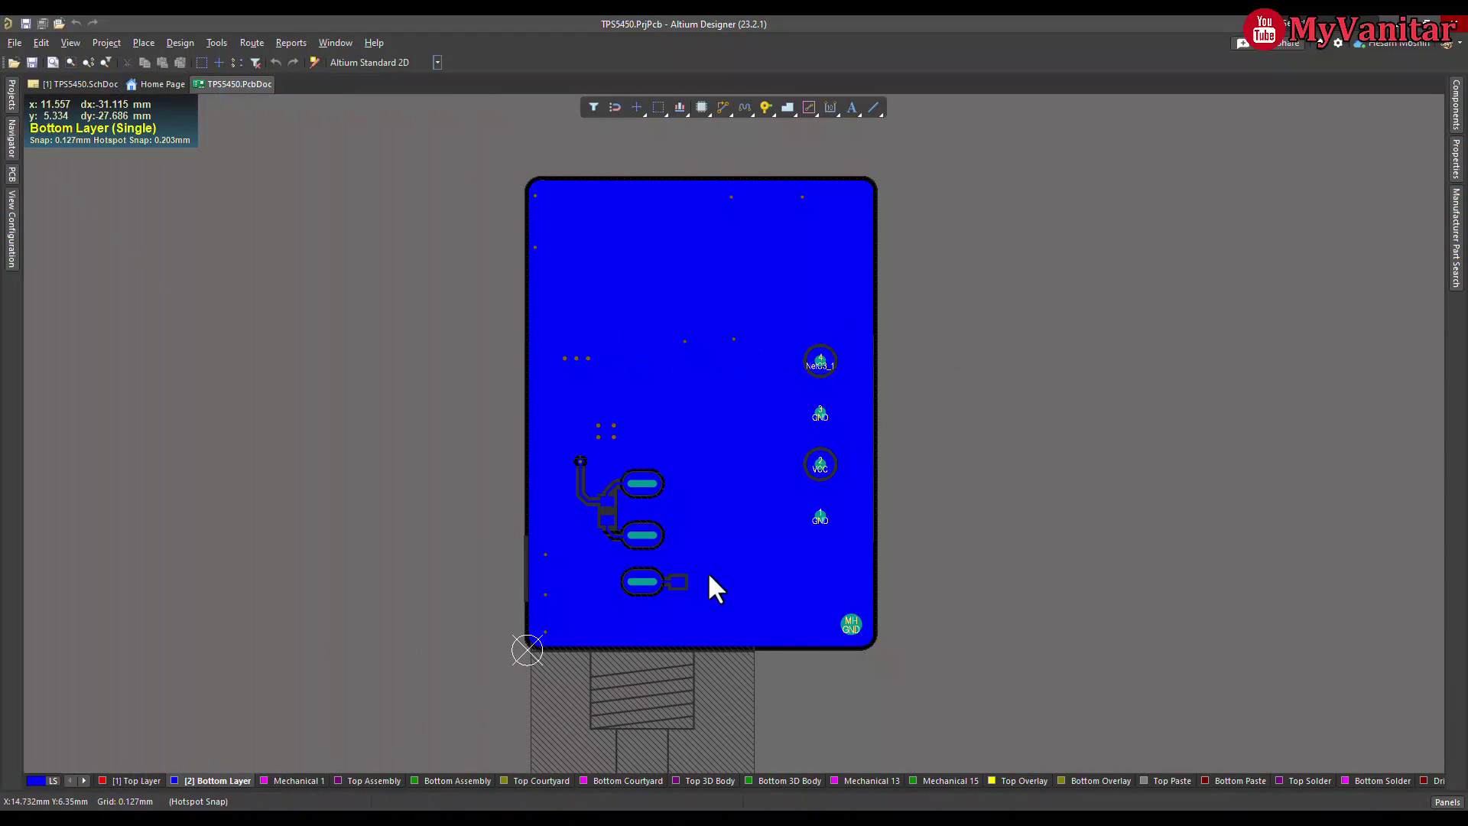
{"action": "mouse_move", "coordinate": [959, 410]}
{"action": "right_mouse_down"}
{"action": "mouse_move", "coordinate": [1003, 407]}
{"action": "mouse_move", "coordinate": [984, 398]}
{"action": "right_mouse_up"}
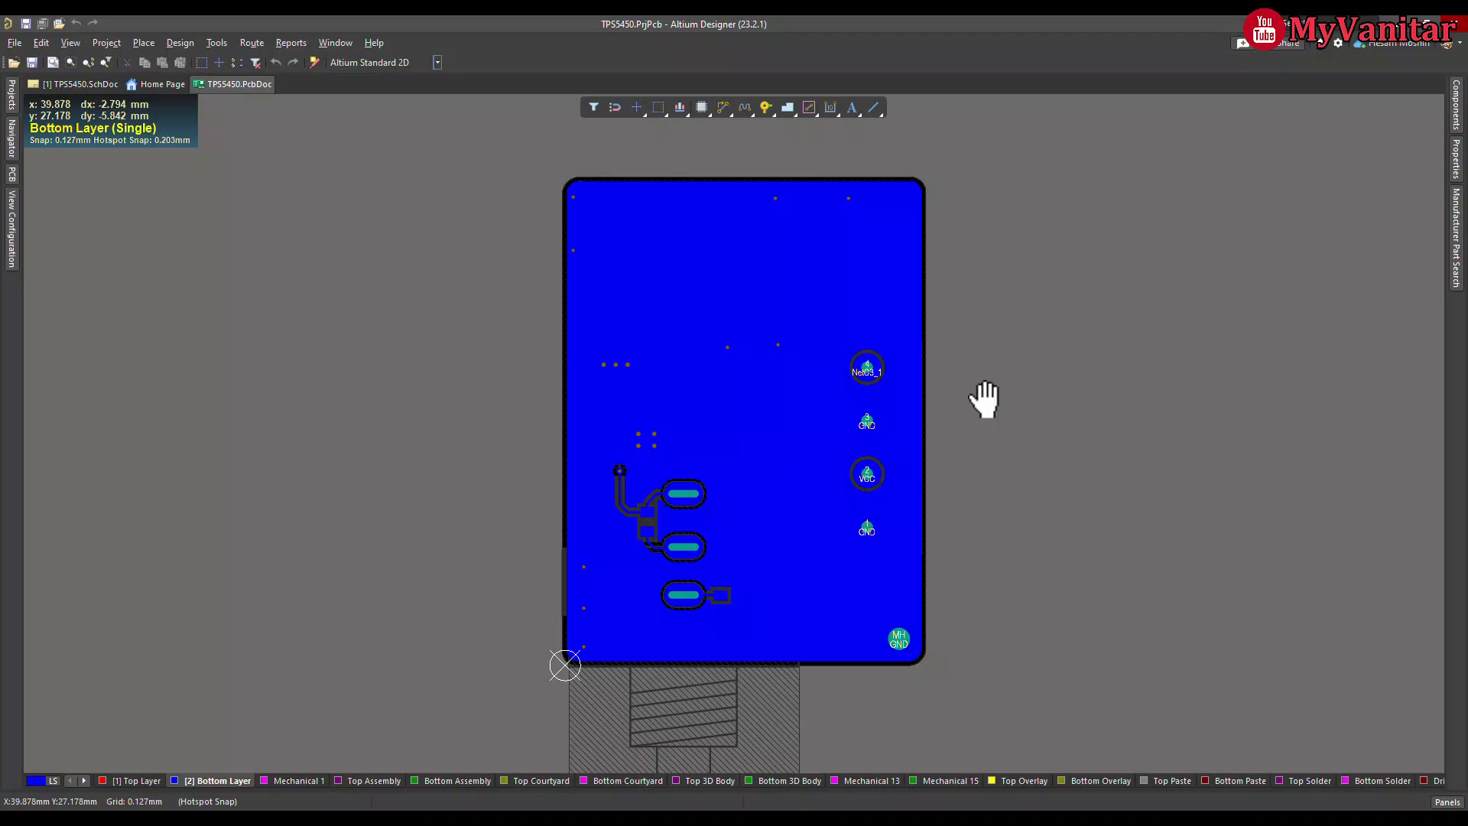
Return to the Top Layer and turn Single Layer Mode off
{"action": "left_click", "coordinate": [134, 780]}
{"action": "left_click", "coordinate": [11, 243]}
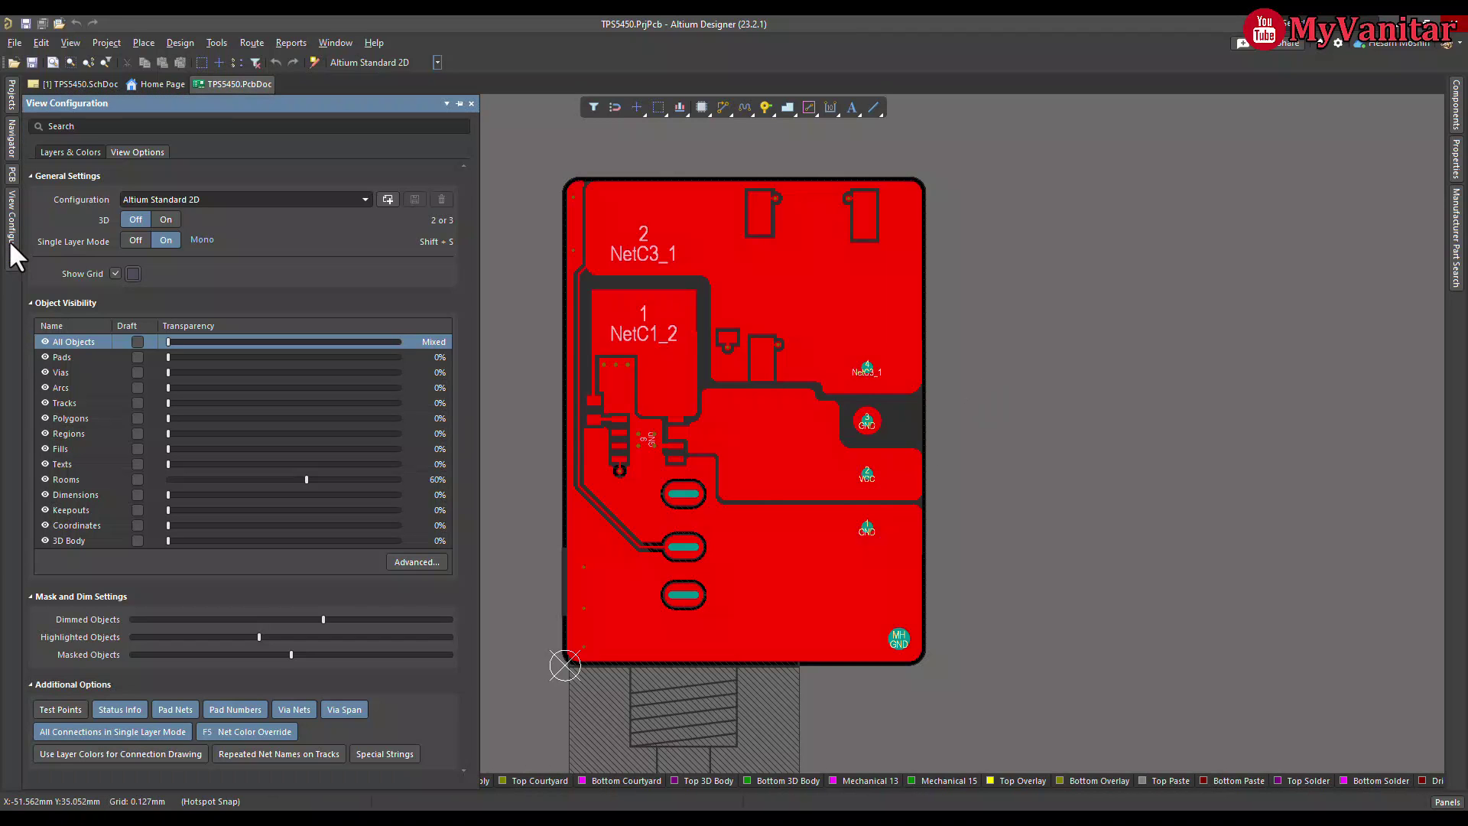
{"action": "left_click", "coordinate": [135, 241]}
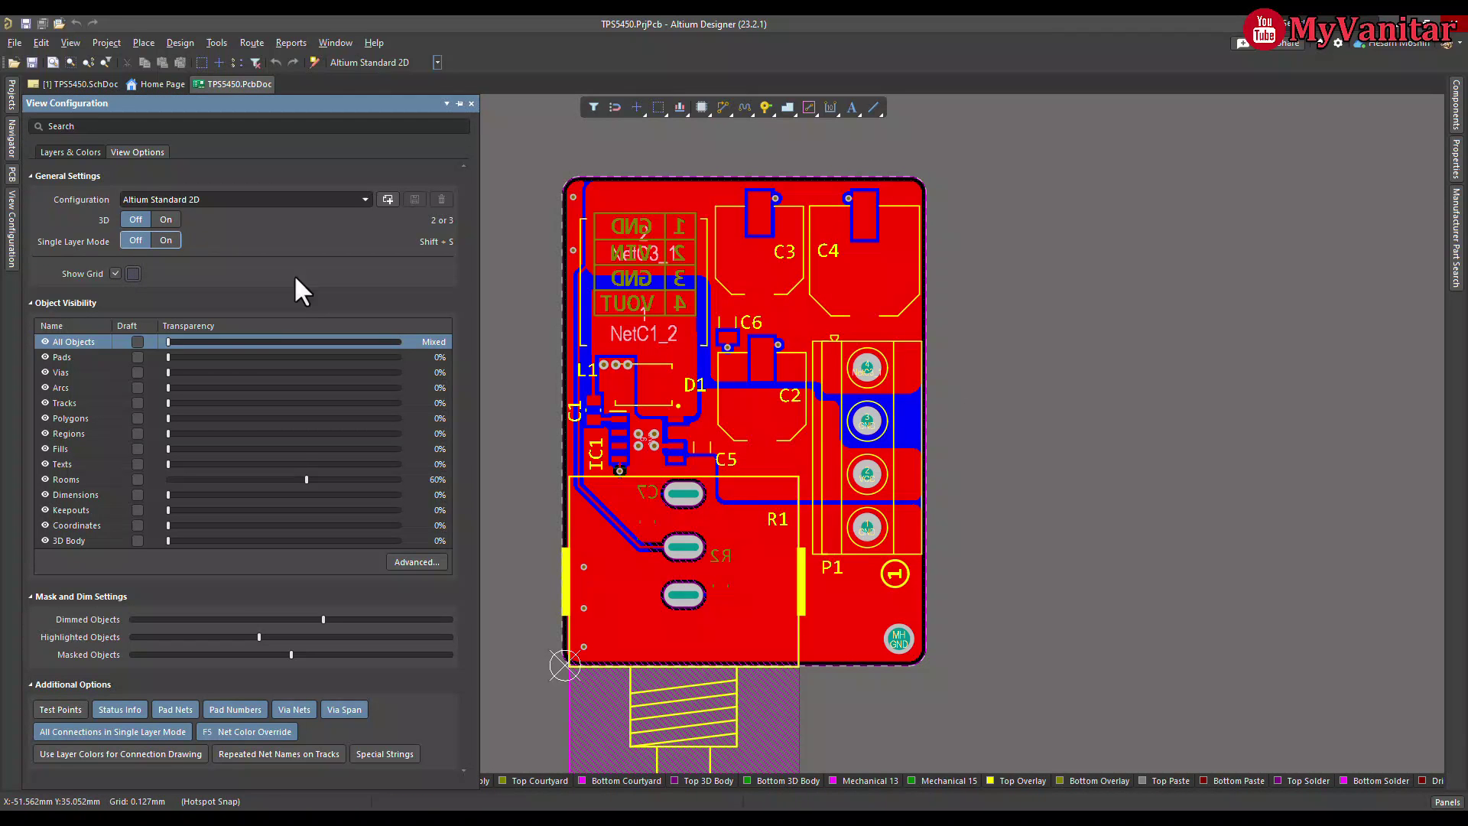
Zoom in on the ground vias around C3
{"action": "scroll", "coordinate": [743, 226], "scroll_direction": "up", "scroll_amount": 5, "text": "ctrl"}
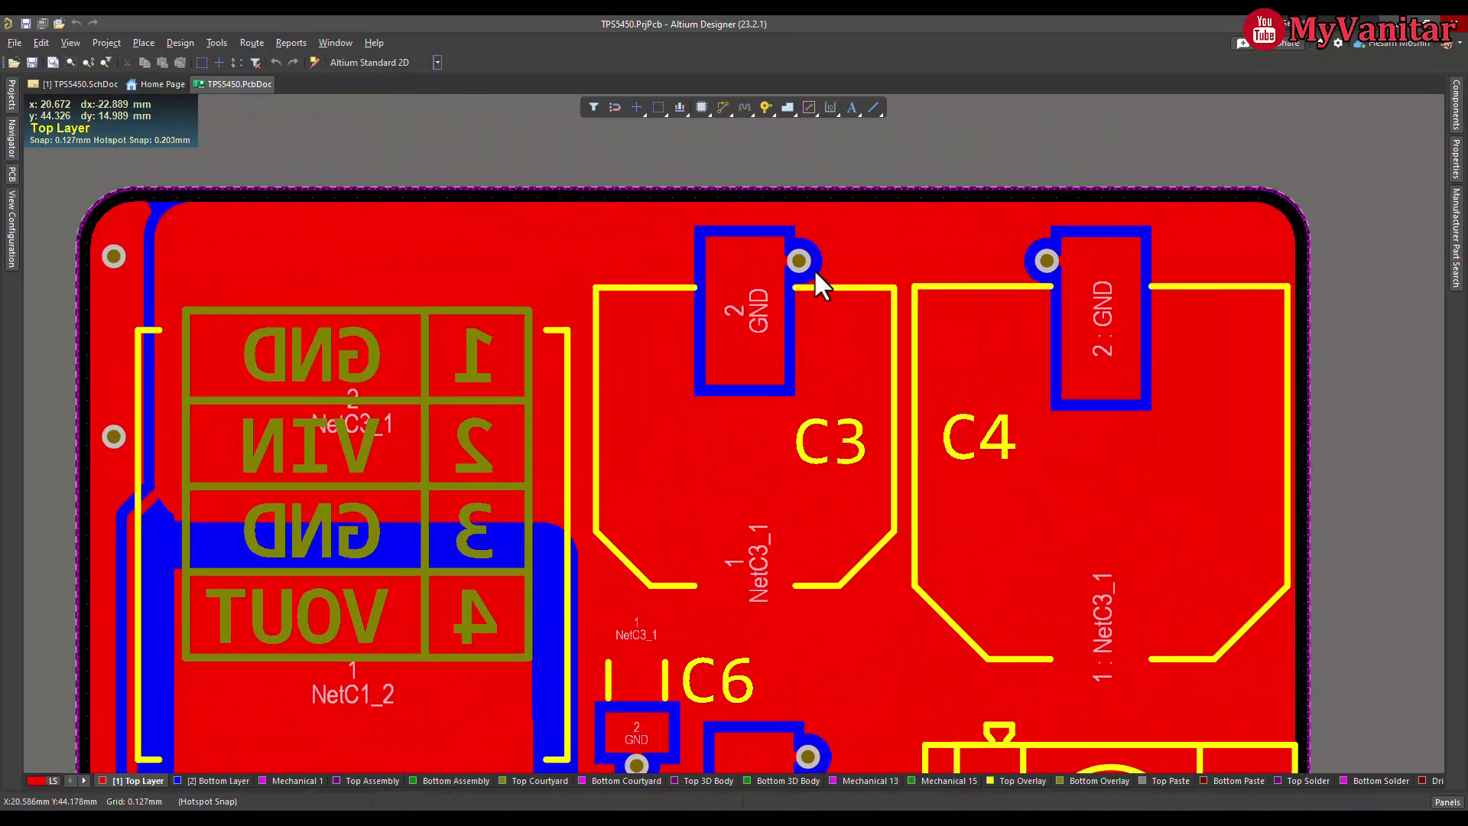
{"action": "scroll", "coordinate": [812, 267], "scroll_direction": "up", "scroll_amount": 2, "text": "ctrl"}
{"action": "scroll", "coordinate": [812, 270], "scroll_direction": "up", "scroll_amount": 1, "text": "ctrl"}
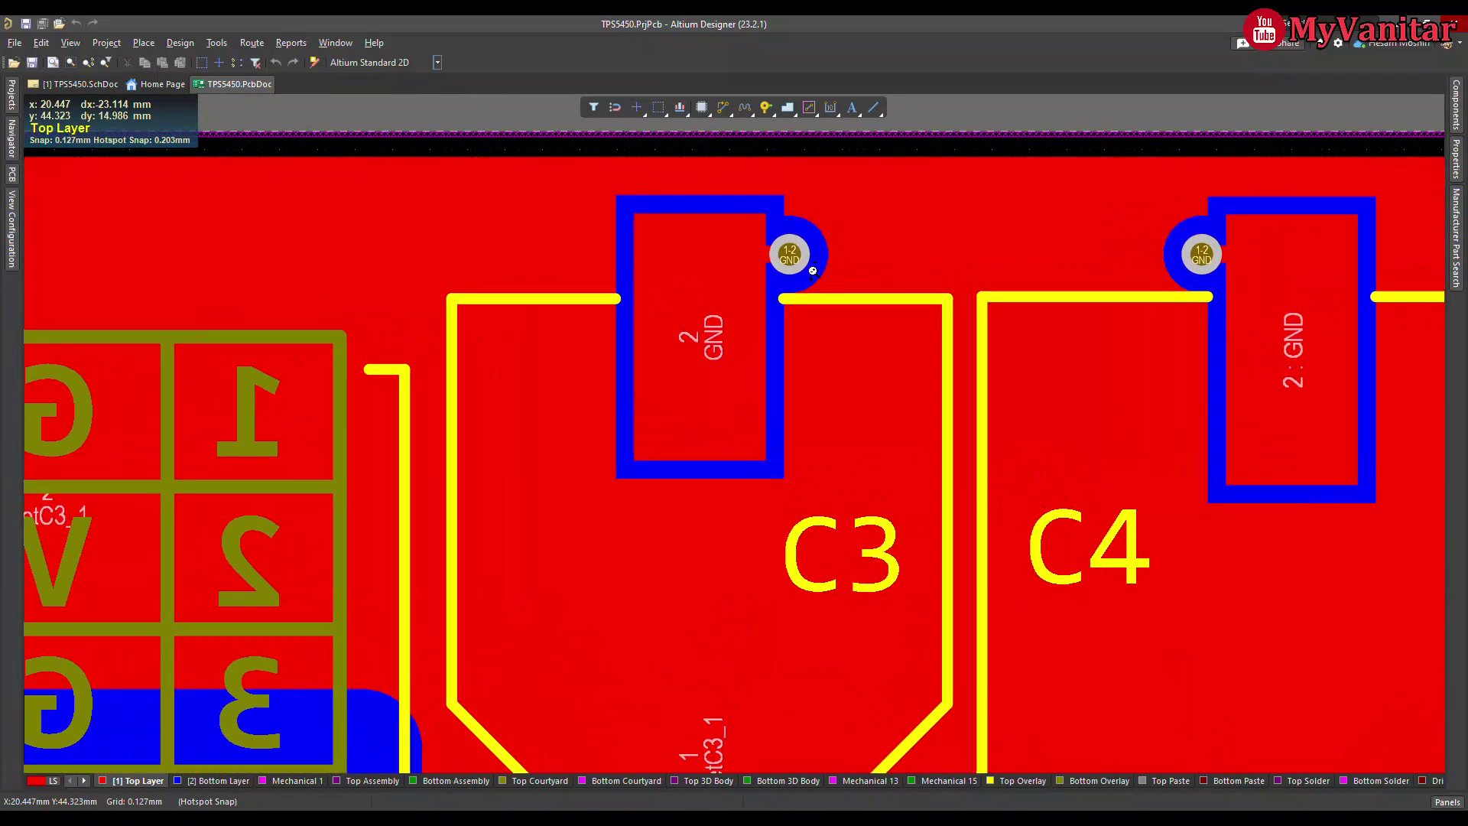
{"action": "scroll", "coordinate": [812, 270], "scroll_direction": "down", "scroll_amount": 1, "text": "ctrl"}
{"action": "scroll", "coordinate": [812, 270], "scroll_direction": "down", "scroll_amount": 1, "text": "ctrl"}
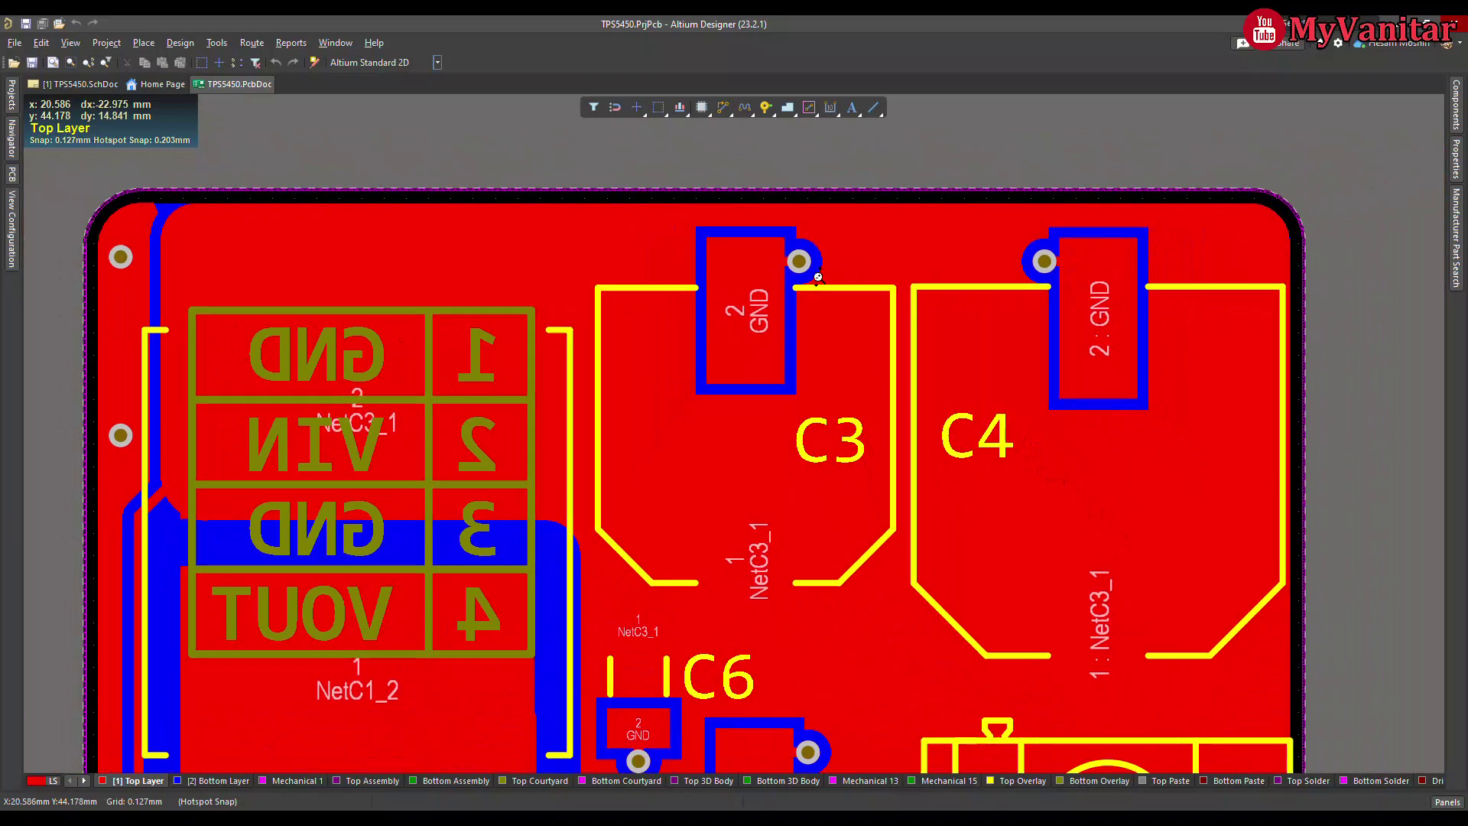
{"action": "scroll", "coordinate": [879, 318], "scroll_direction": "down", "scroll_amount": 4, "text": "ctrl"}
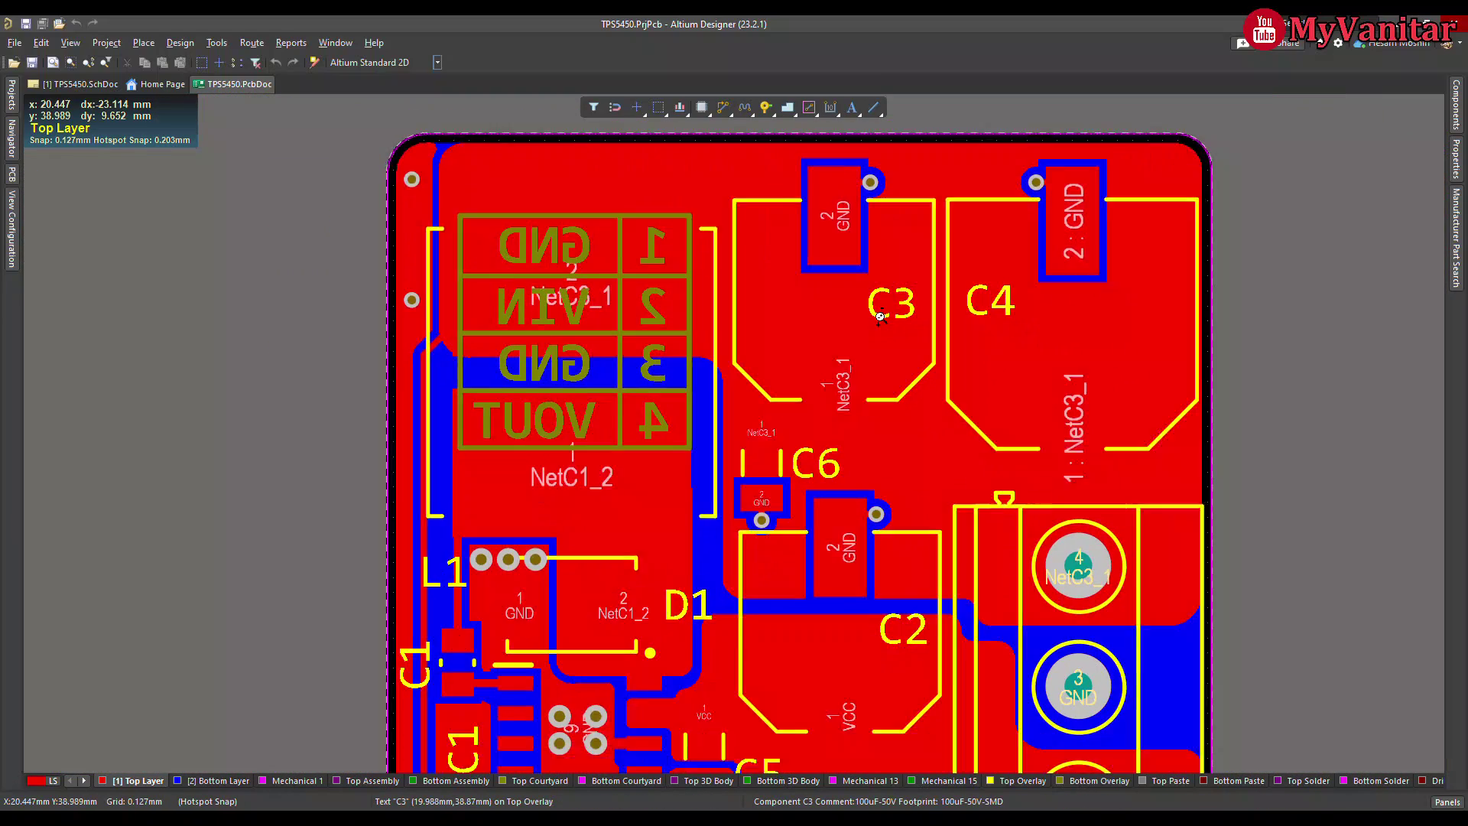
{"action": "right_click_drag", "start_coordinate": [894, 434], "coordinate": [790, 427]}
{"action": "scroll", "coordinate": [755, 245], "scroll_direction": "up", "scroll_amount": 3, "text": "ctrl"}
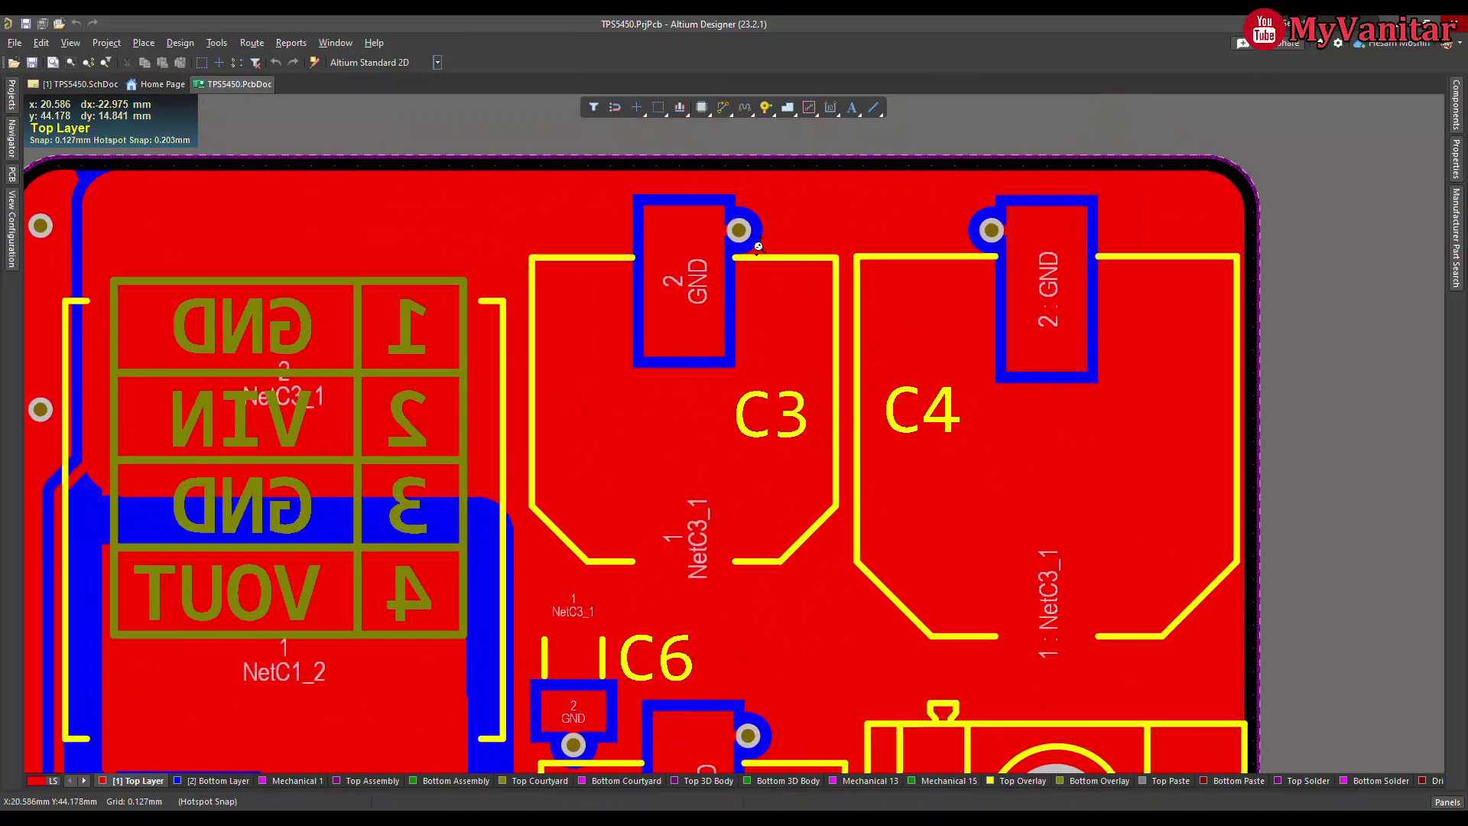
{"action": "scroll", "coordinate": [758, 246], "scroll_direction": "down", "scroll_amount": 4, "text": "ctrl"}
Inspect the ground vias near L1, D1, IC1, C7 and R1
{"action": "right_click_drag", "start_coordinate": [751, 329], "coordinate": [757, 363]}
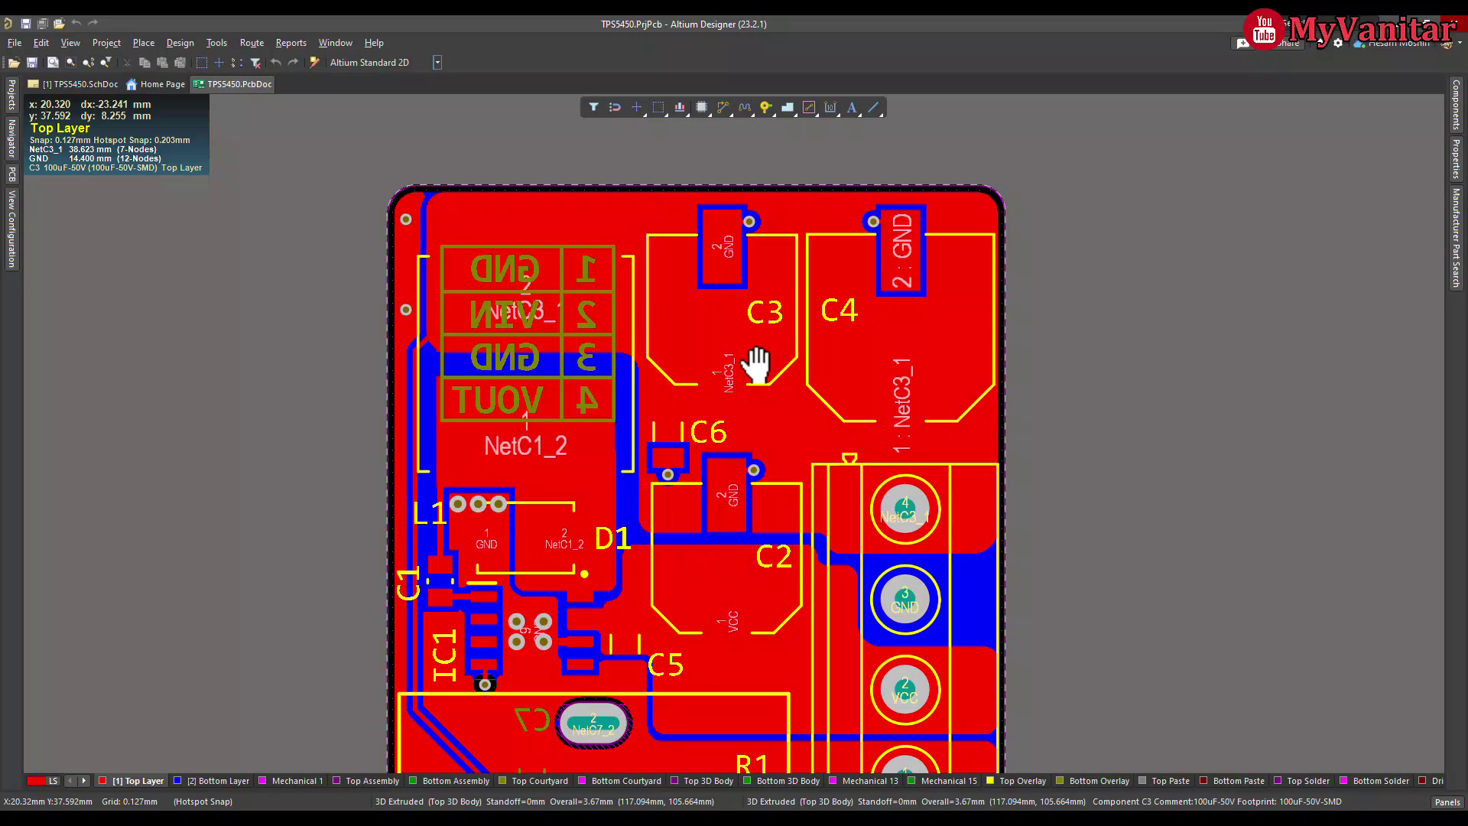
{"action": "scroll", "coordinate": [645, 435], "scroll_direction": "down", "scroll_amount": 2}
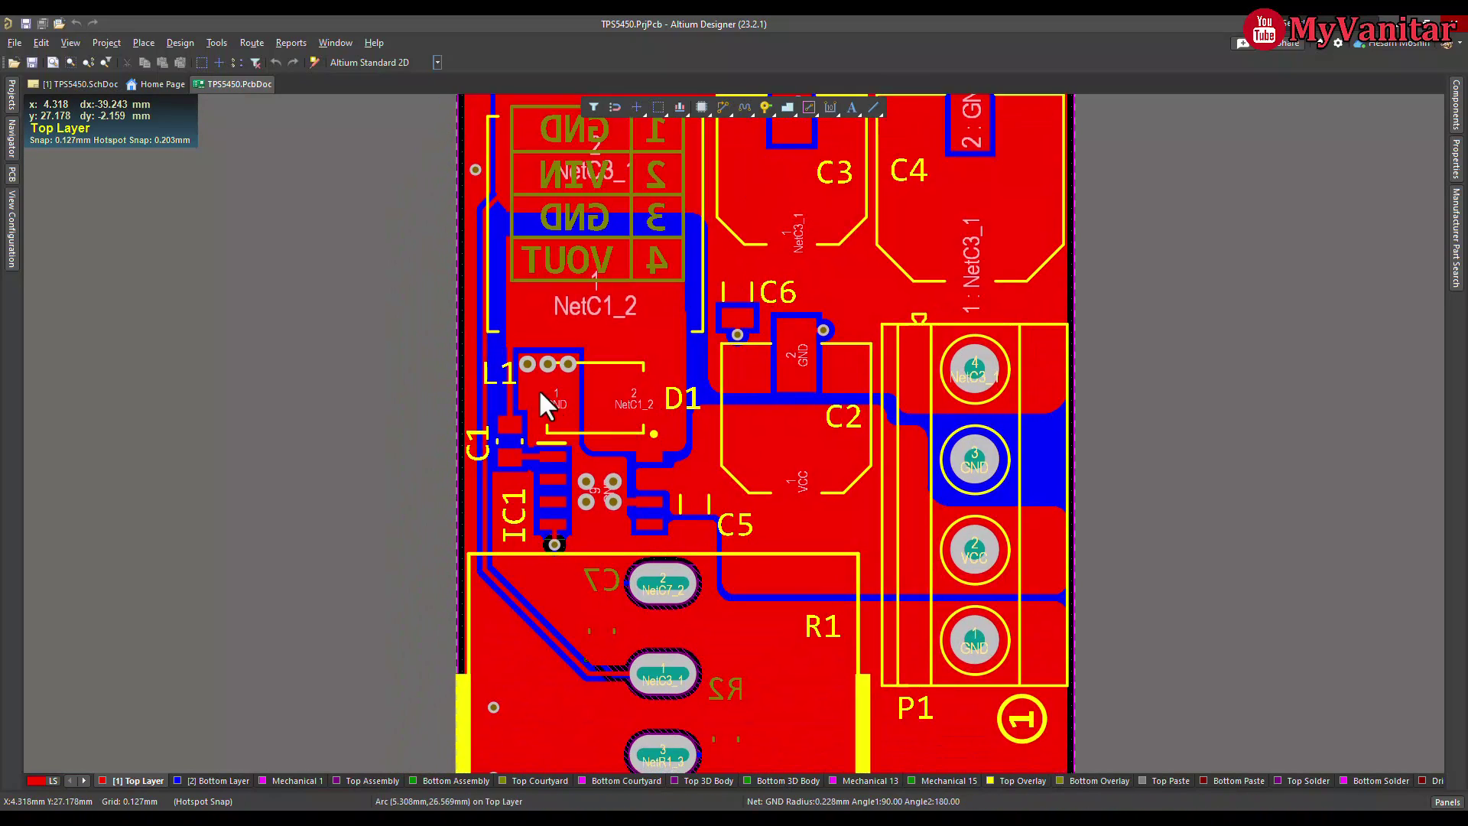
{"action": "scroll", "coordinate": [539, 388], "scroll_direction": "up", "scroll_amount": 3, "text": "ctrl"}
{"action": "scroll", "coordinate": [539, 388], "scroll_direction": "up", "scroll_amount": 1, "text": "ctrl"}
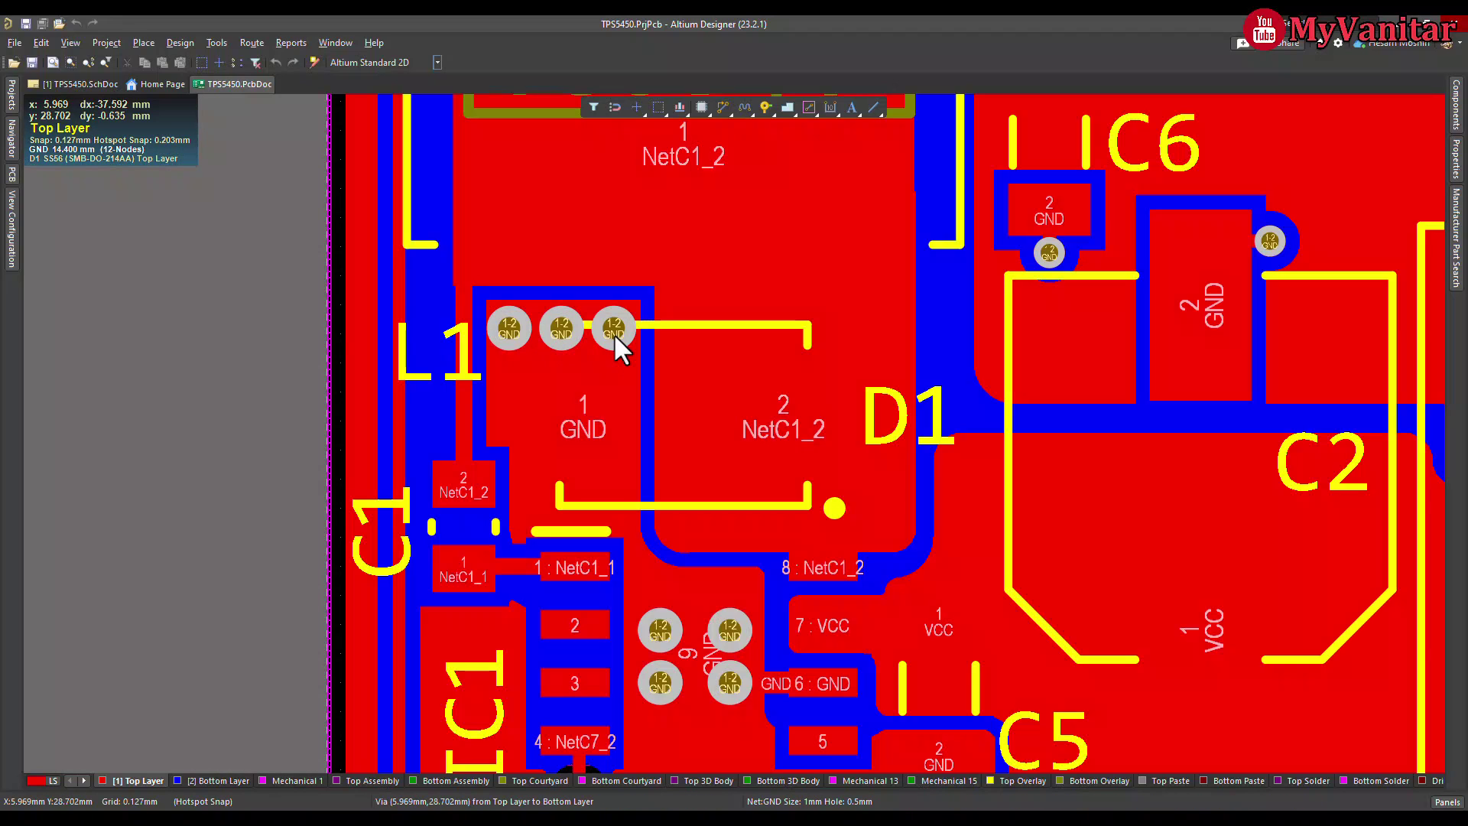
{"action": "right_click_drag", "start_coordinate": [721, 514], "coordinate": [686, 393]}
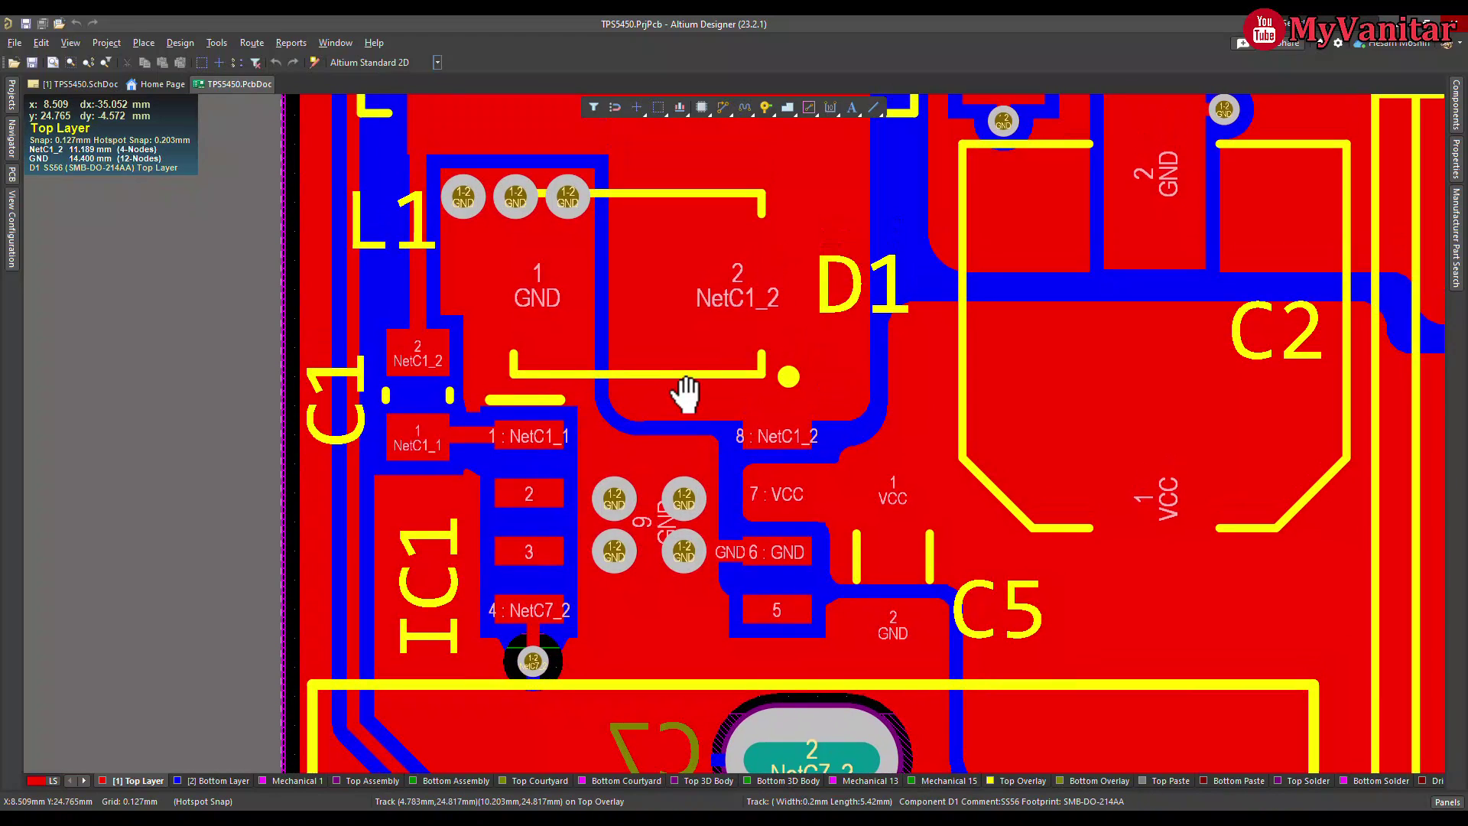
{"action": "right_click_drag", "start_coordinate": [699, 482], "coordinate": [674, 380]}
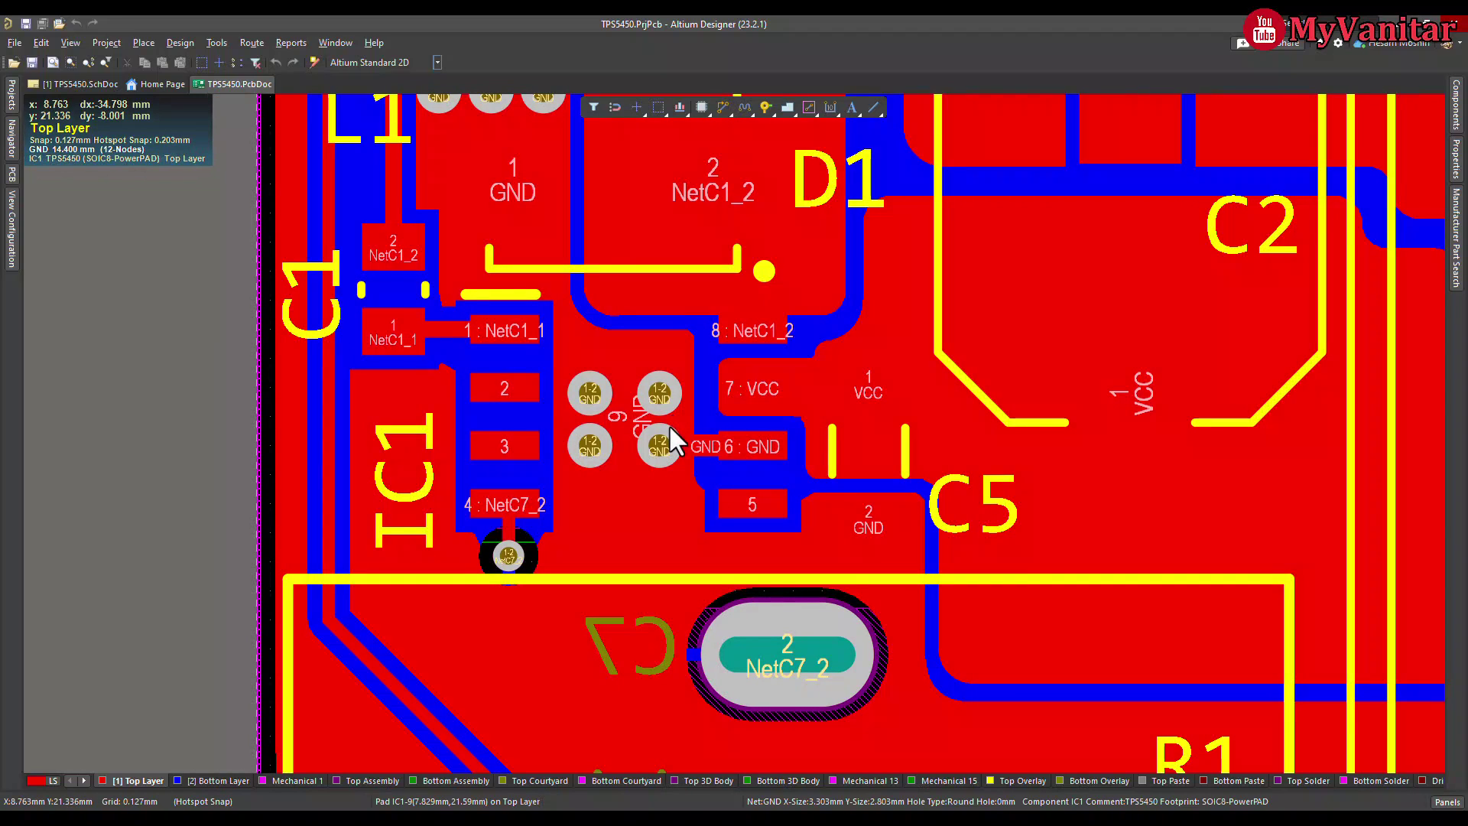
Check an IC1 thermal GND via: 1mm diameter, 0.5mm hole, tented top and bottom
{"action": "scroll", "coordinate": [657, 439], "scroll_direction": "up", "scroll_amount": 2, "text": "ctrl"}
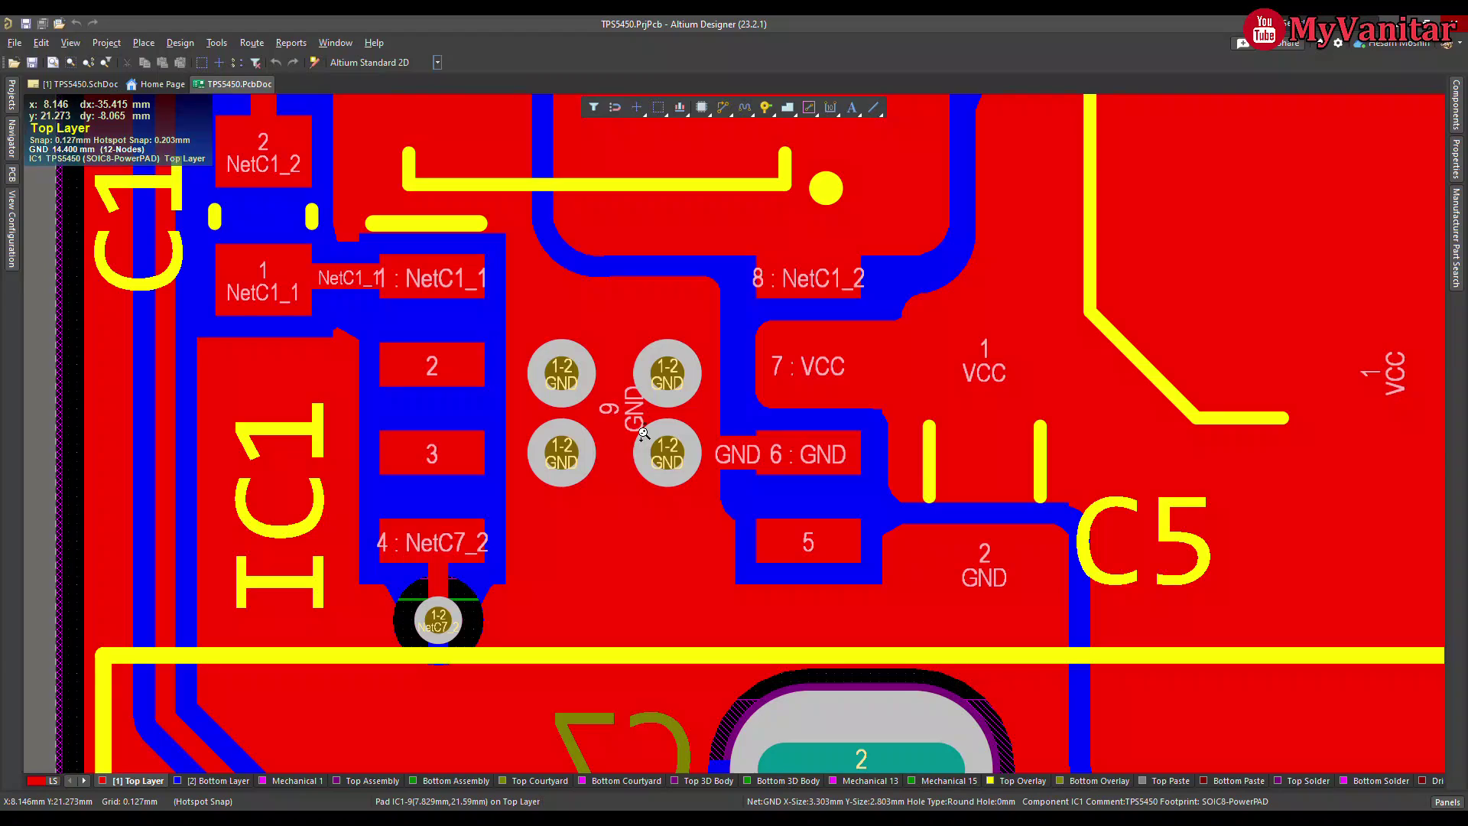
{"action": "scroll", "coordinate": [642, 433], "scroll_direction": "down", "scroll_amount": 3, "text": "ctrl"}
{"action": "scroll", "coordinate": [642, 434], "scroll_direction": "up", "scroll_amount": 3, "text": "ctrl"}
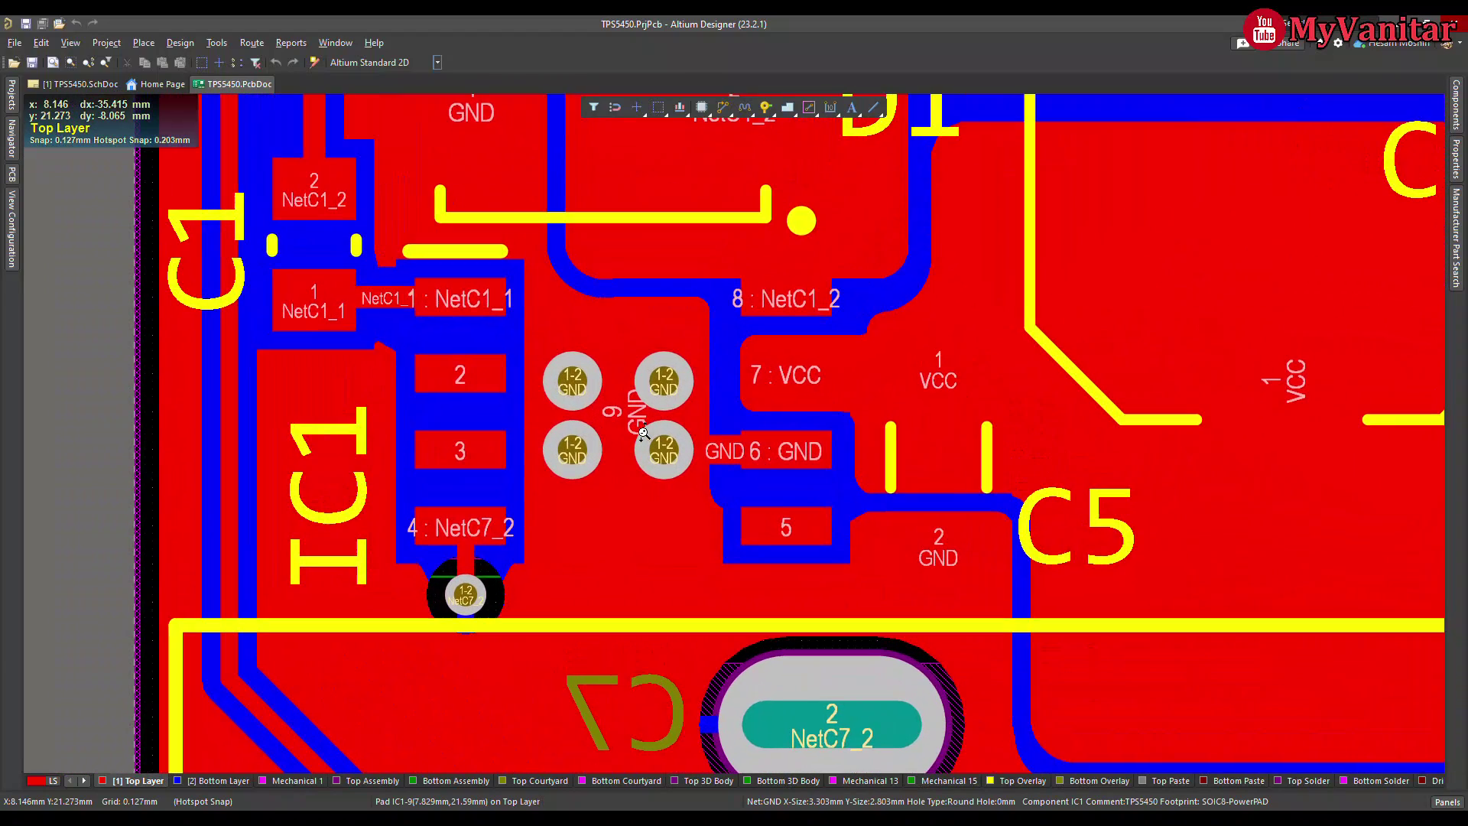
{"action": "left_click", "coordinate": [662, 379]}
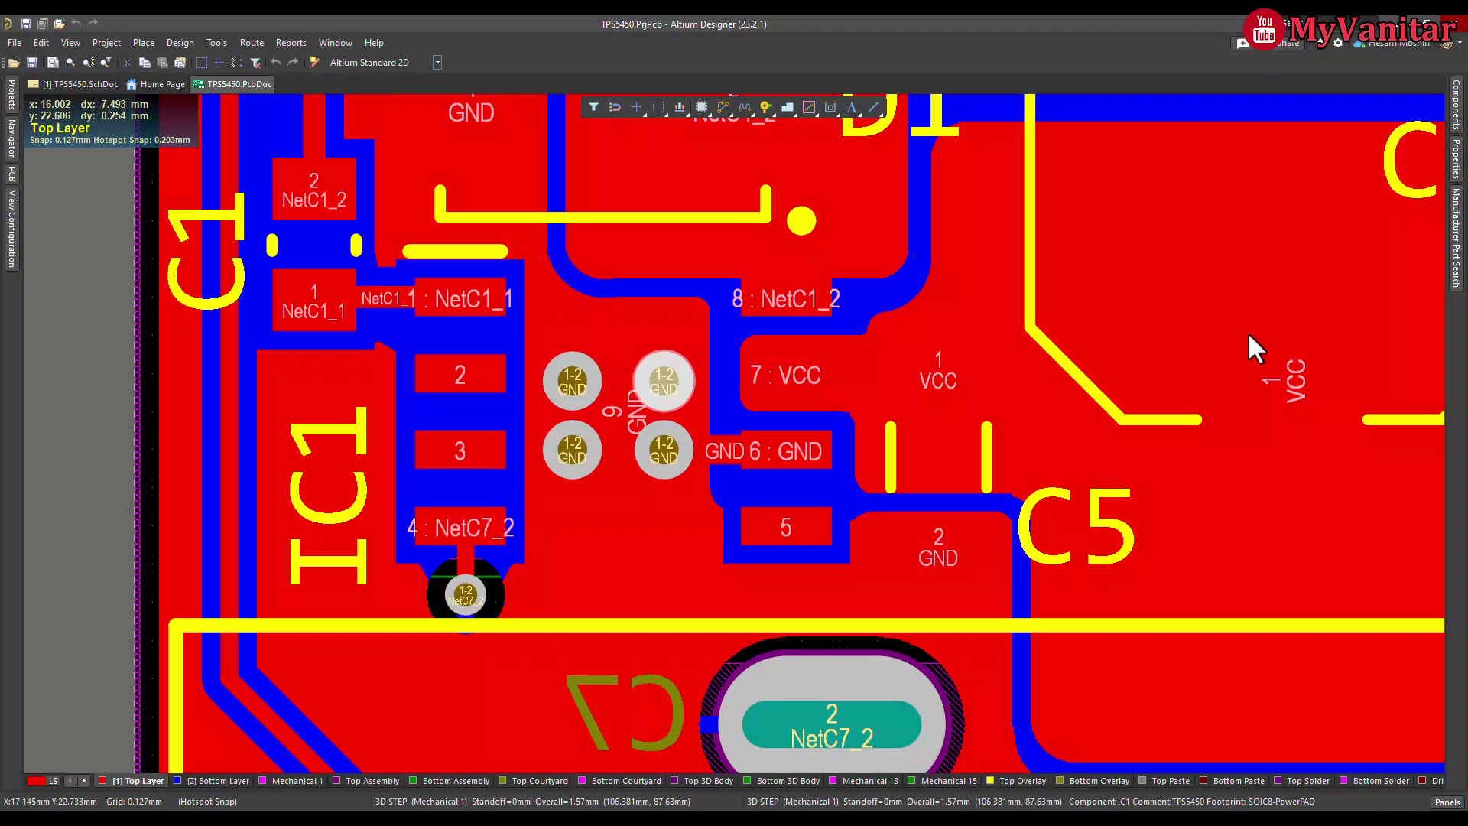
{"action": "left_click", "coordinate": [1457, 172]}
{"action": "scroll", "coordinate": [1438, 327], "scroll_direction": "down", "scroll_amount": 2}
{"action": "scroll", "coordinate": [1432, 436], "scroll_direction": "down", "scroll_amount": 3}
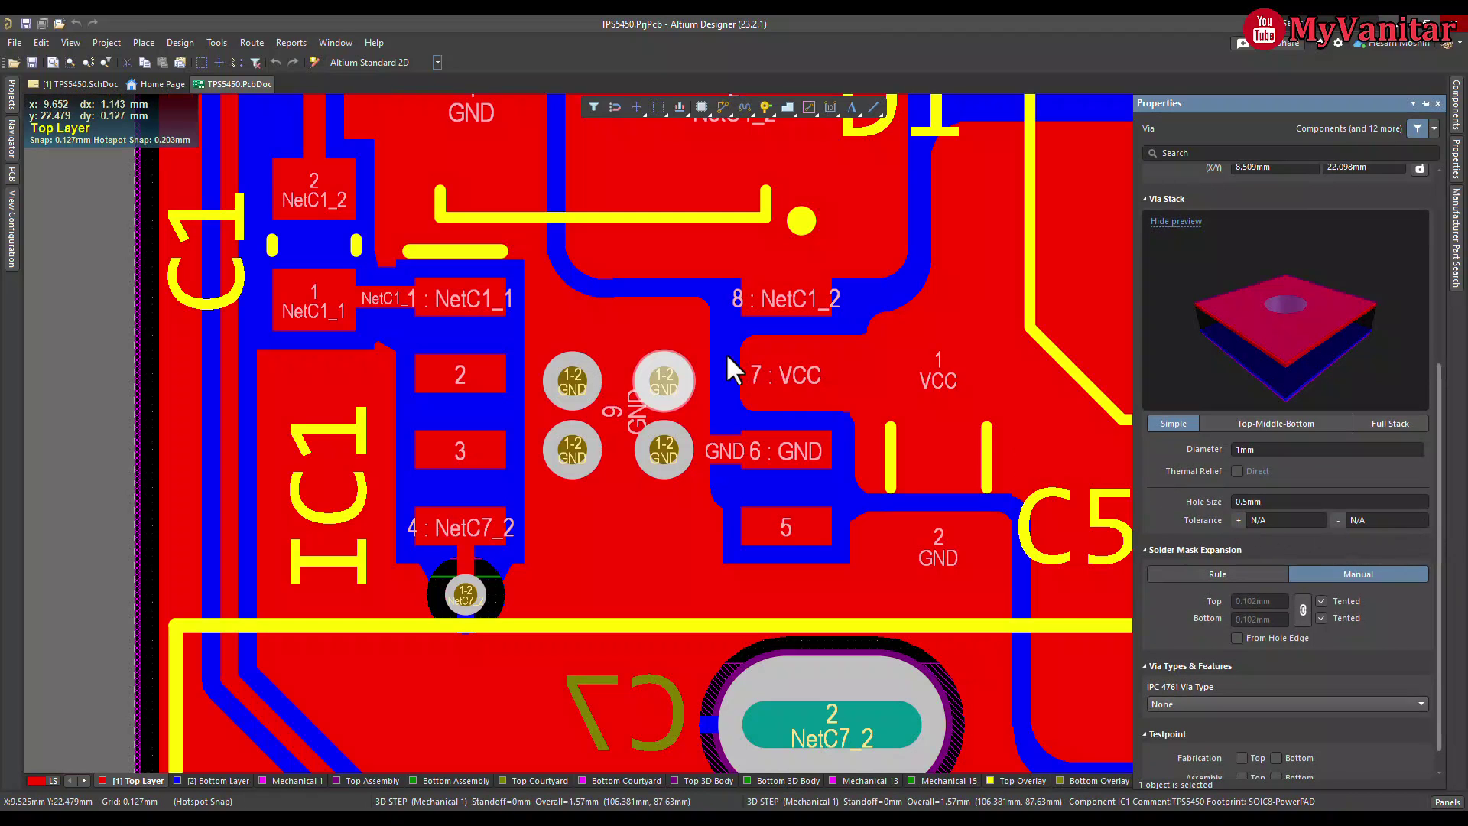
{"action": "scroll", "coordinate": [722, 348], "scroll_direction": "down", "scroll_amount": 3, "text": "ctrl"}
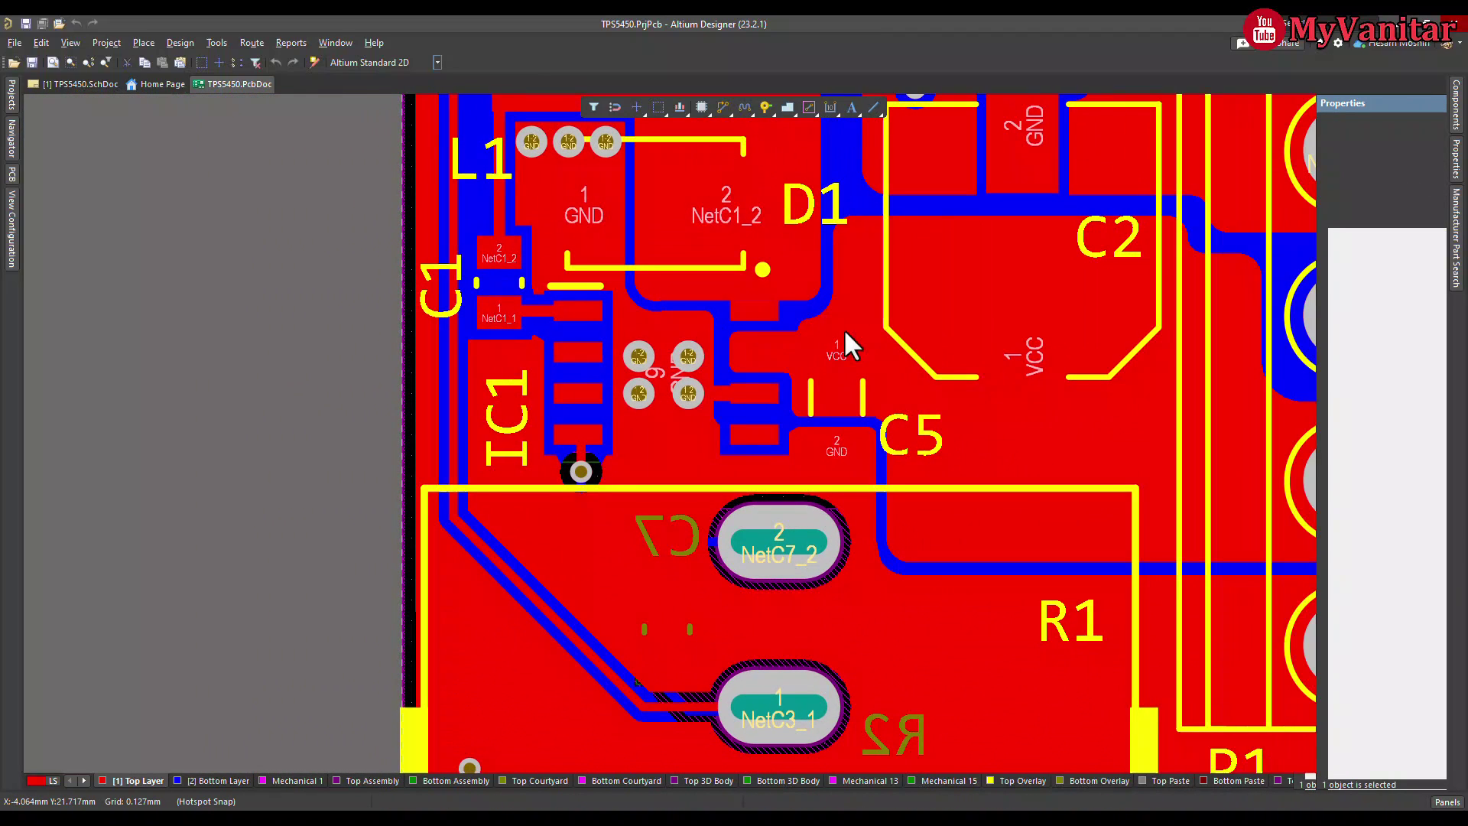
{"action": "right_click_drag", "start_coordinate": [843, 328], "coordinate": [734, 428]}
Select C5, the 1uF-50V C1206 capacitor between VCC and GND beside IC1
{"action": "scroll", "coordinate": [834, 314], "scroll_direction": "down", "scroll_amount": 3, "text": "ctrl"}
{"action": "scroll", "coordinate": [734, 428], "scroll_direction": "up", "scroll_amount": 1, "text": "ctrl"}
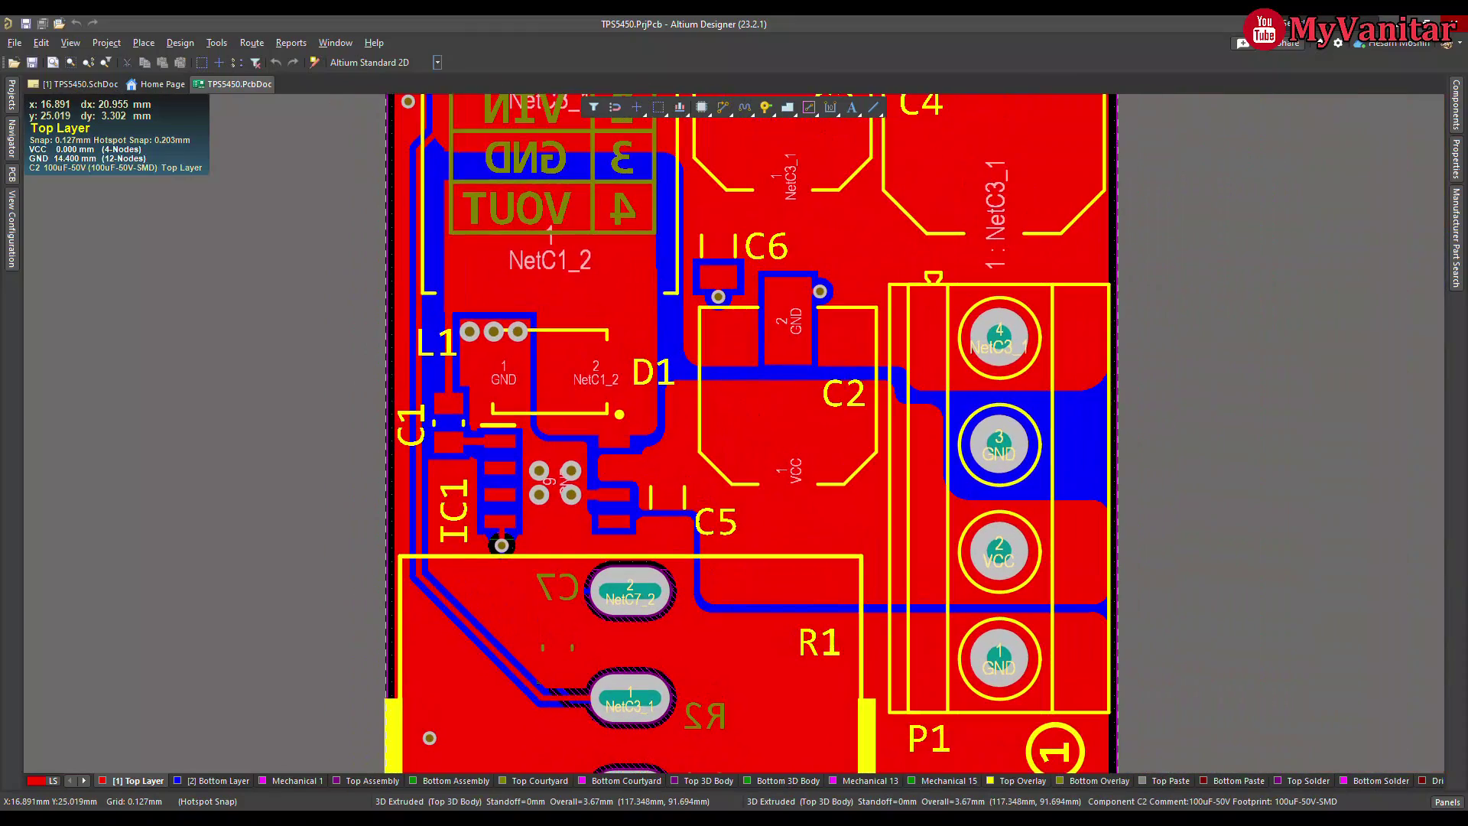
{"action": "scroll", "coordinate": [659, 437], "scroll_direction": "up", "scroll_amount": 1, "text": "ctrl"}
{"action": "right_click_drag", "start_coordinate": [659, 442], "coordinate": [711, 434]}
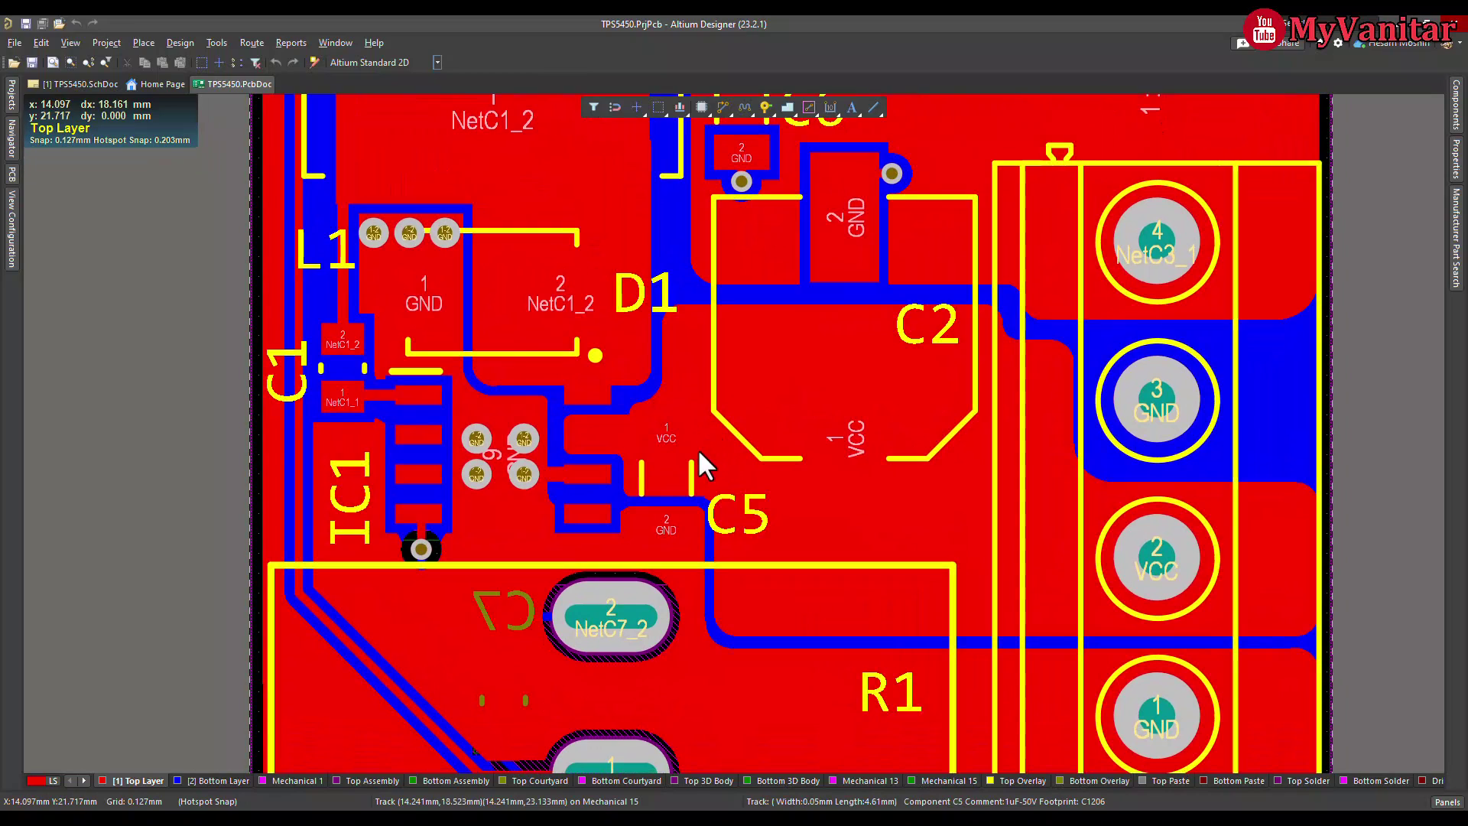
{"action": "scroll", "coordinate": [697, 448], "scroll_direction": "up", "scroll_amount": 2, "text": "ctrl"}
{"action": "scroll", "coordinate": [698, 447], "scroll_direction": "up", "scroll_amount": 1, "text": "ctrl"}
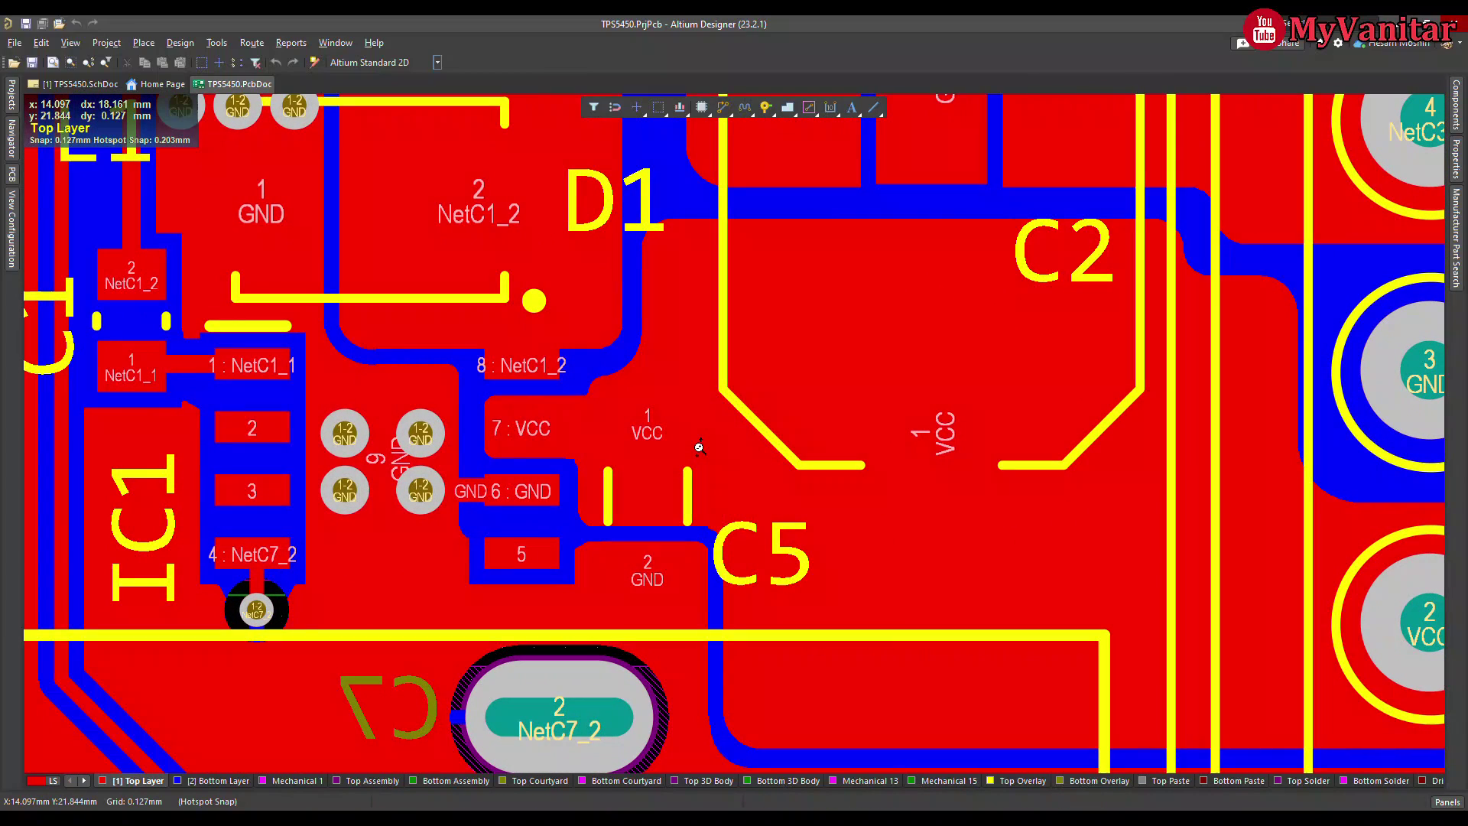
{"action": "scroll", "coordinate": [699, 448], "scroll_direction": "down", "scroll_amount": 2, "text": "ctrl"}
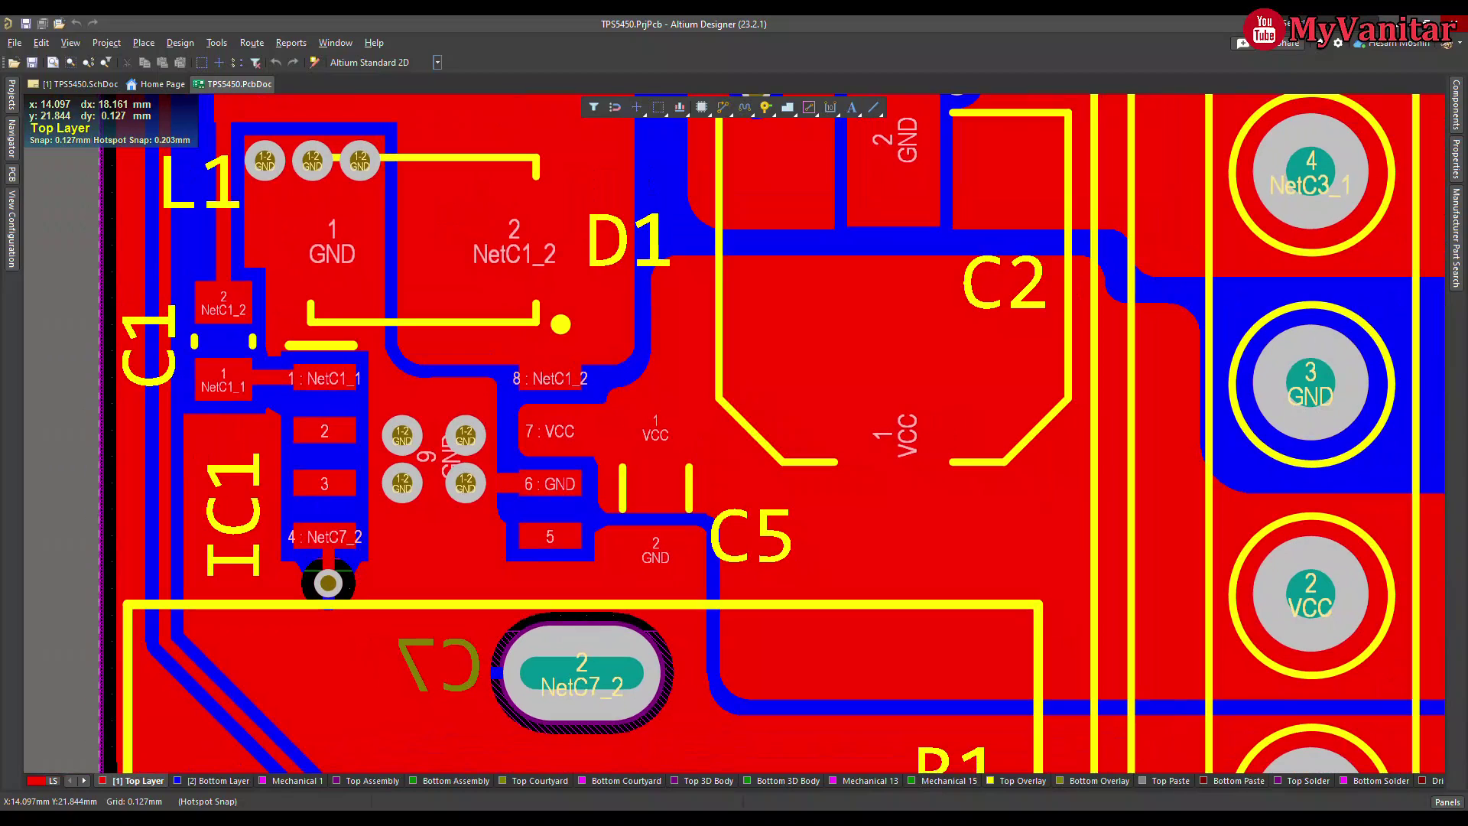
{"action": "left_click", "coordinate": [652, 474]}
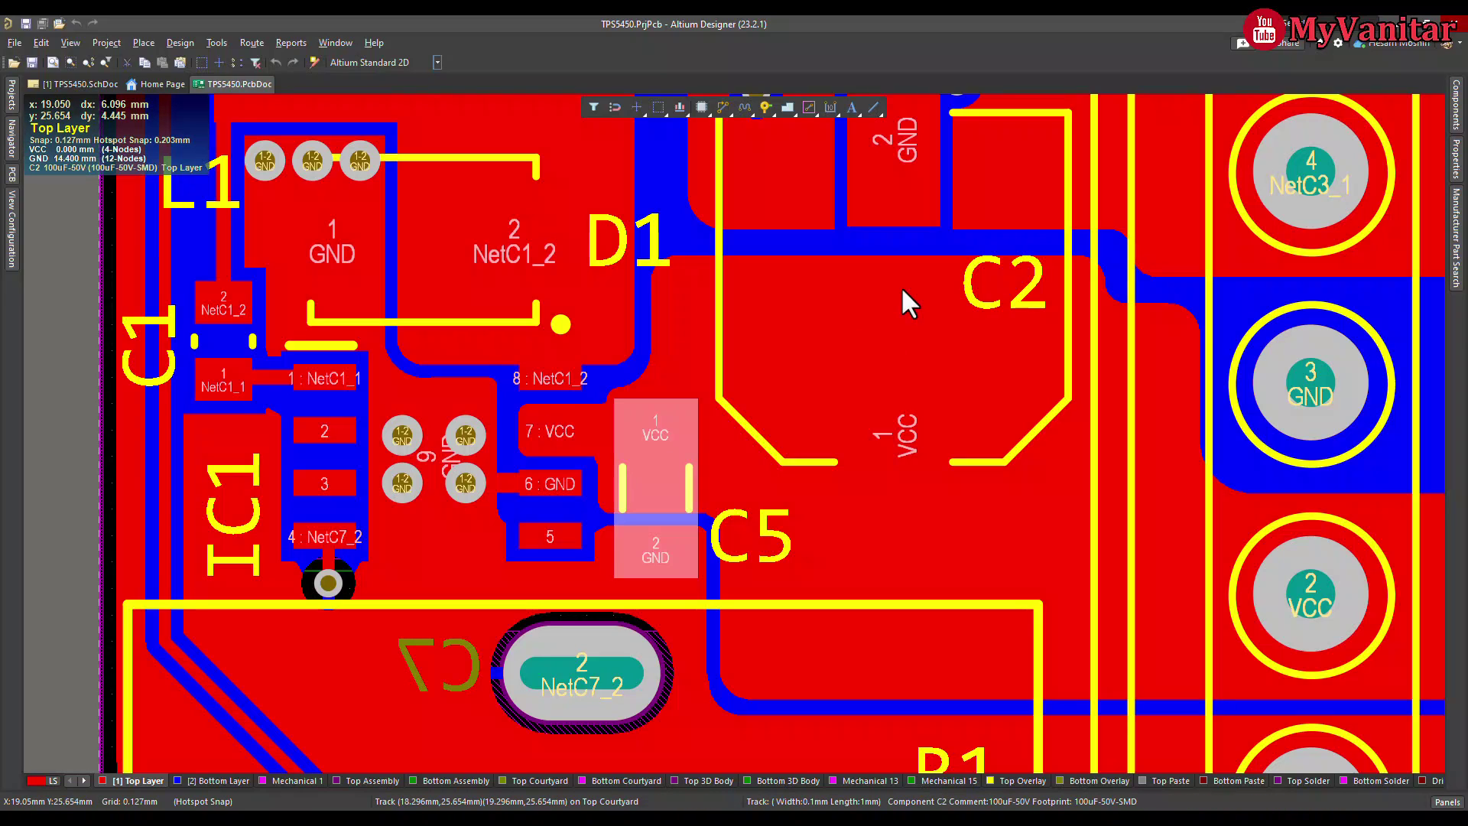
{"action": "right_click_drag", "start_coordinate": [902, 302], "coordinate": [885, 379]}
Switch to the Altium 3D Dk Green view and select capacitors C5 and C2
{"action": "left_click", "coordinate": [435, 64]}
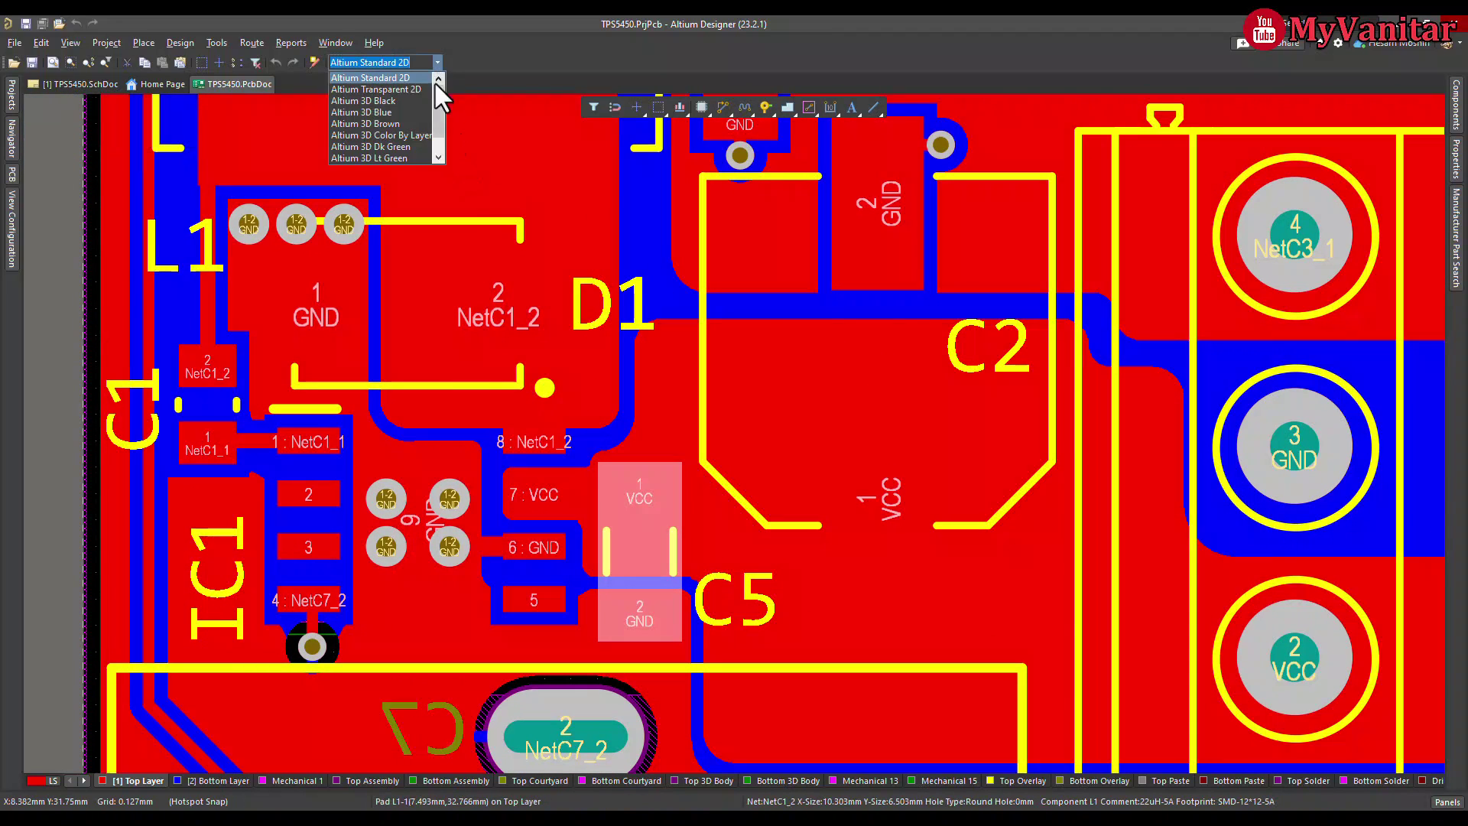
{"action": "left_click", "coordinate": [411, 145]}
{"action": "scroll", "coordinate": [760, 444], "scroll_direction": "up", "scroll_amount": 4, "text": "ctrl"}
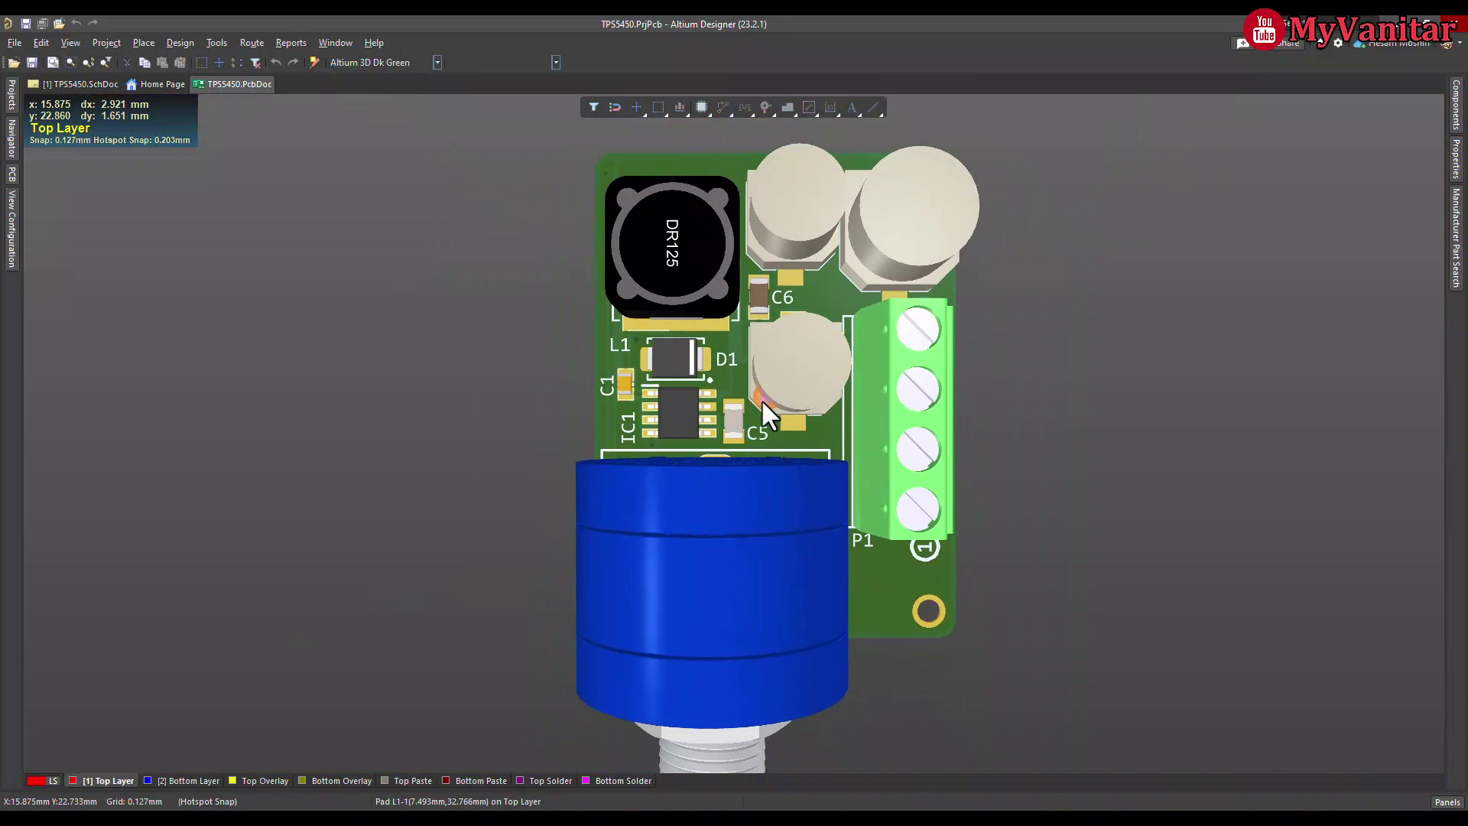
{"action": "scroll", "coordinate": [777, 466], "scroll_direction": "up", "scroll_amount": 3, "text": "ctrl"}
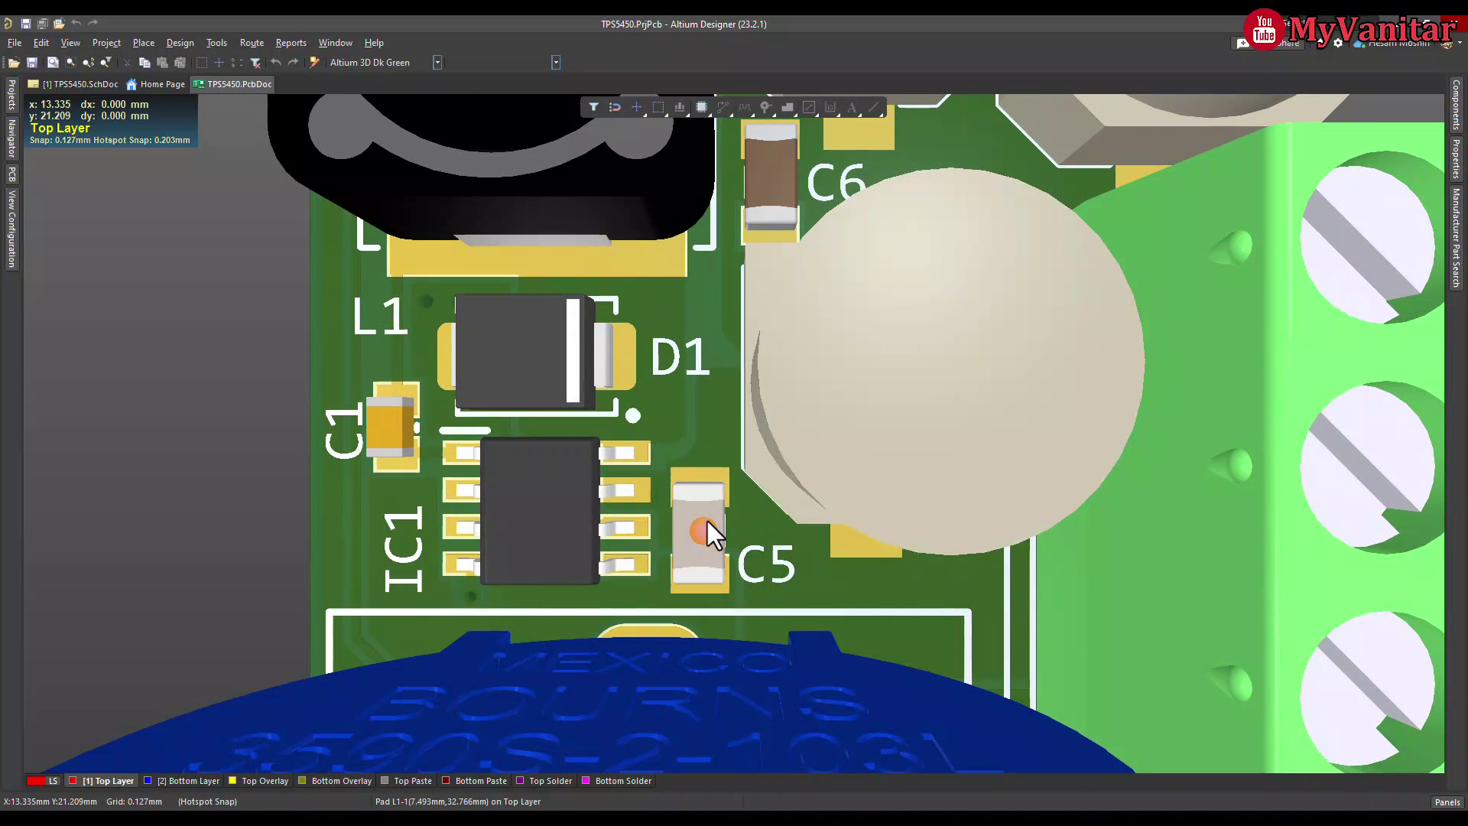
{"action": "left_click", "coordinate": [708, 522]}
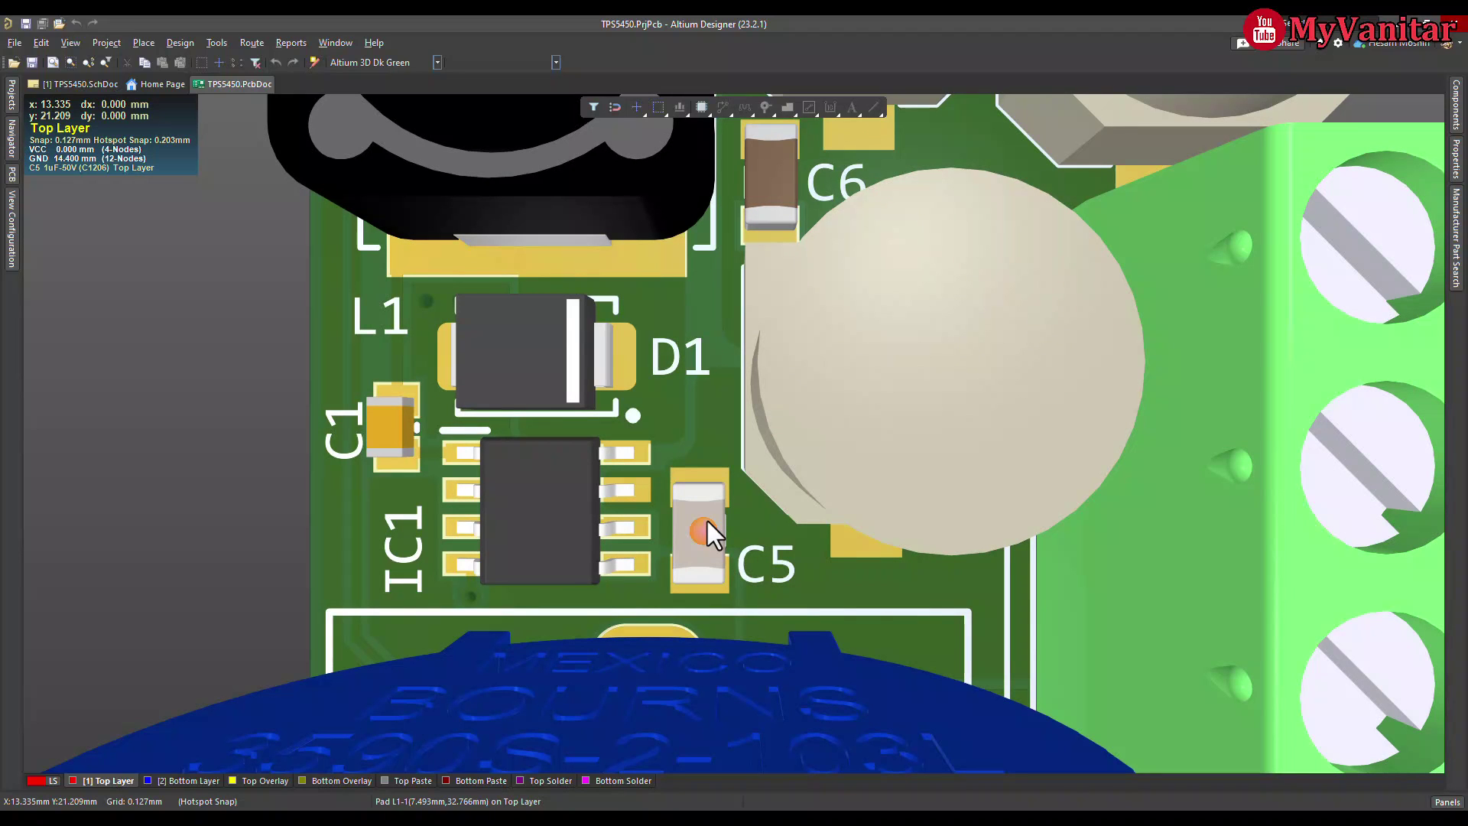
{"action": "left_click", "coordinate": [935, 386]}
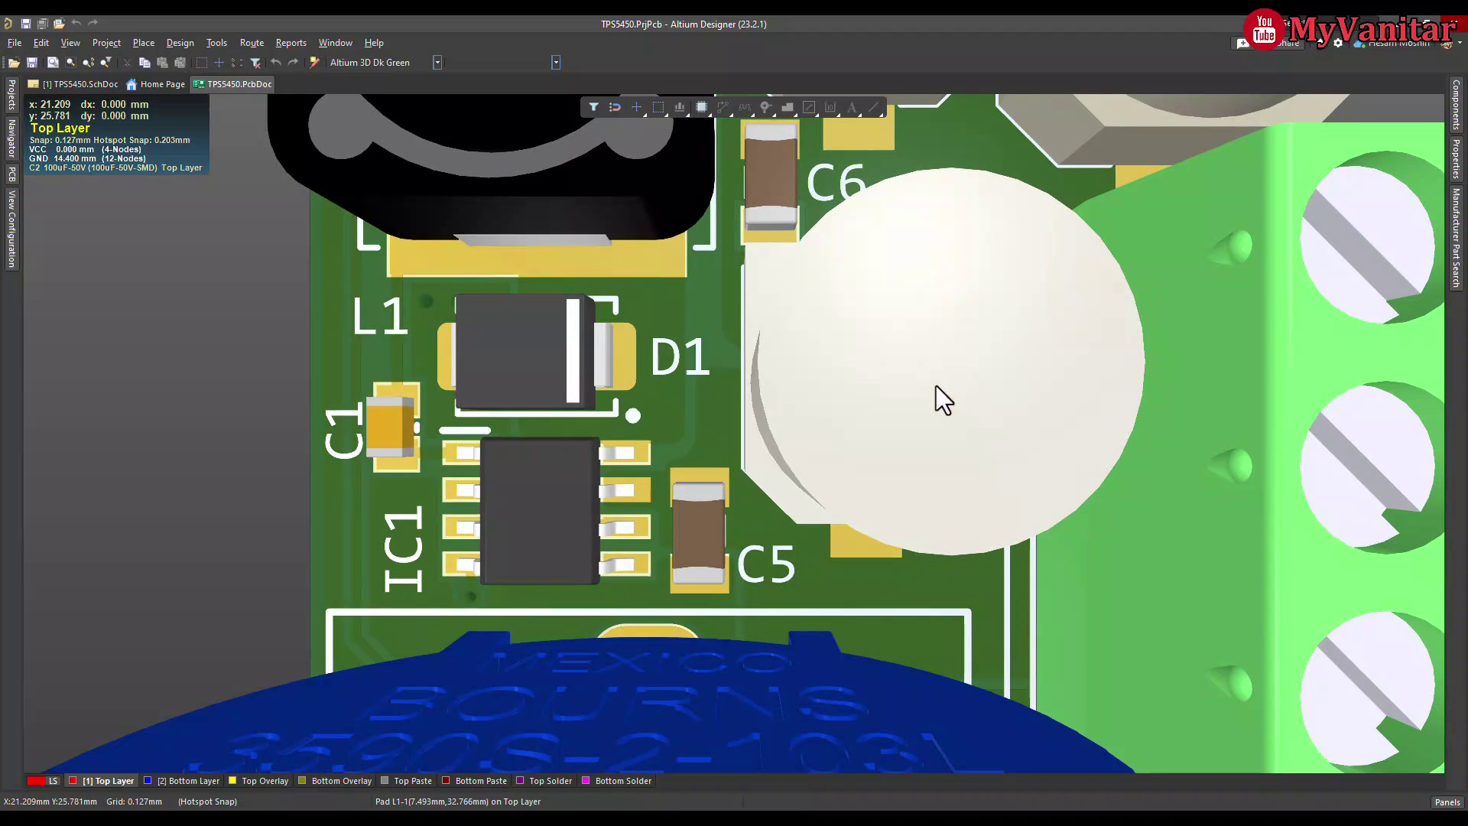
Pan the 3D board across the terminal block, L1 and D1
{"action": "scroll", "coordinate": [936, 381], "scroll_direction": "down", "scroll_amount": 5, "text": "ctrl"}
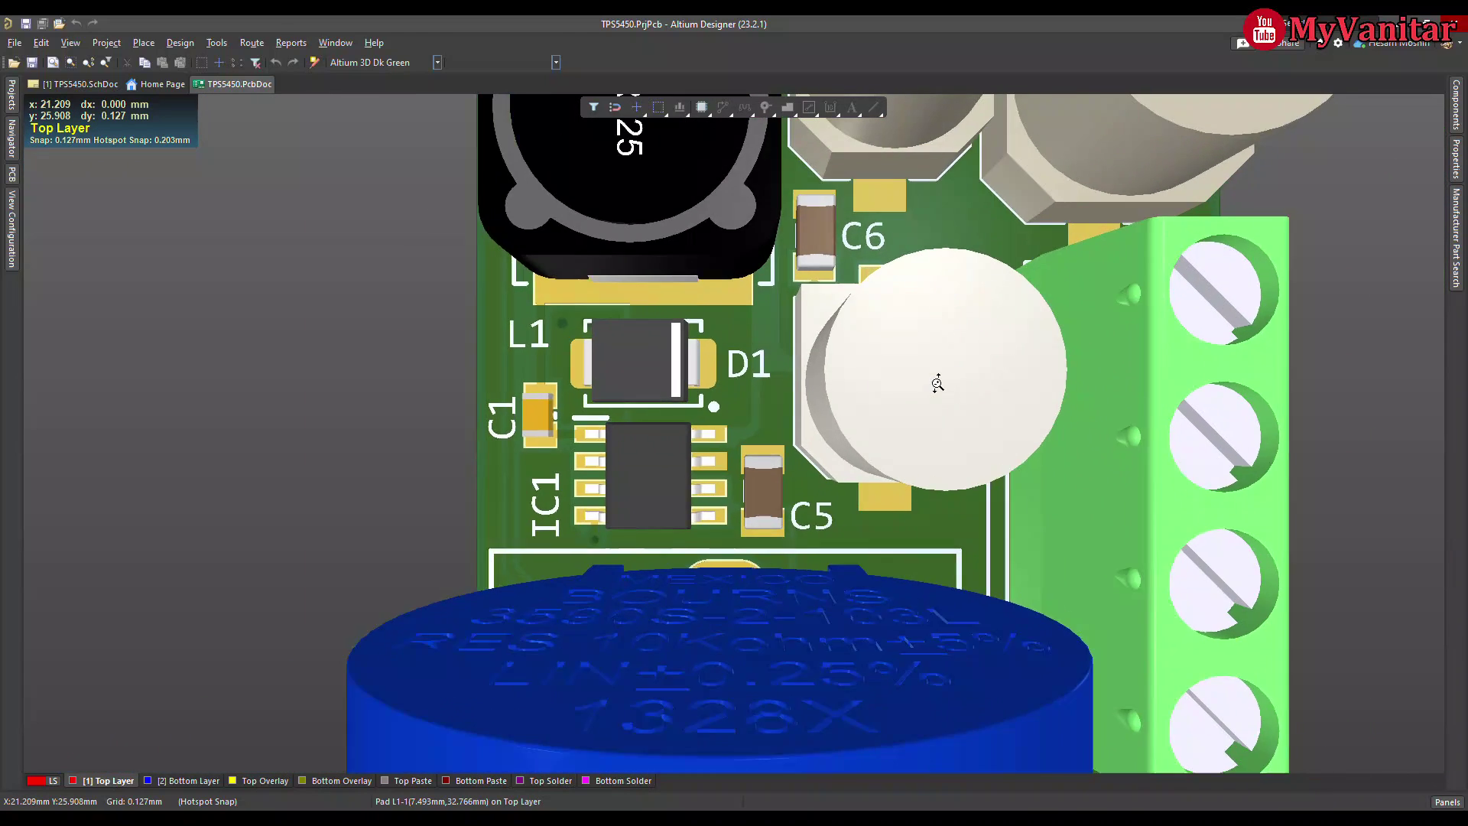
{"action": "right_click_drag", "start_coordinate": [947, 383], "coordinate": [745, 403]}
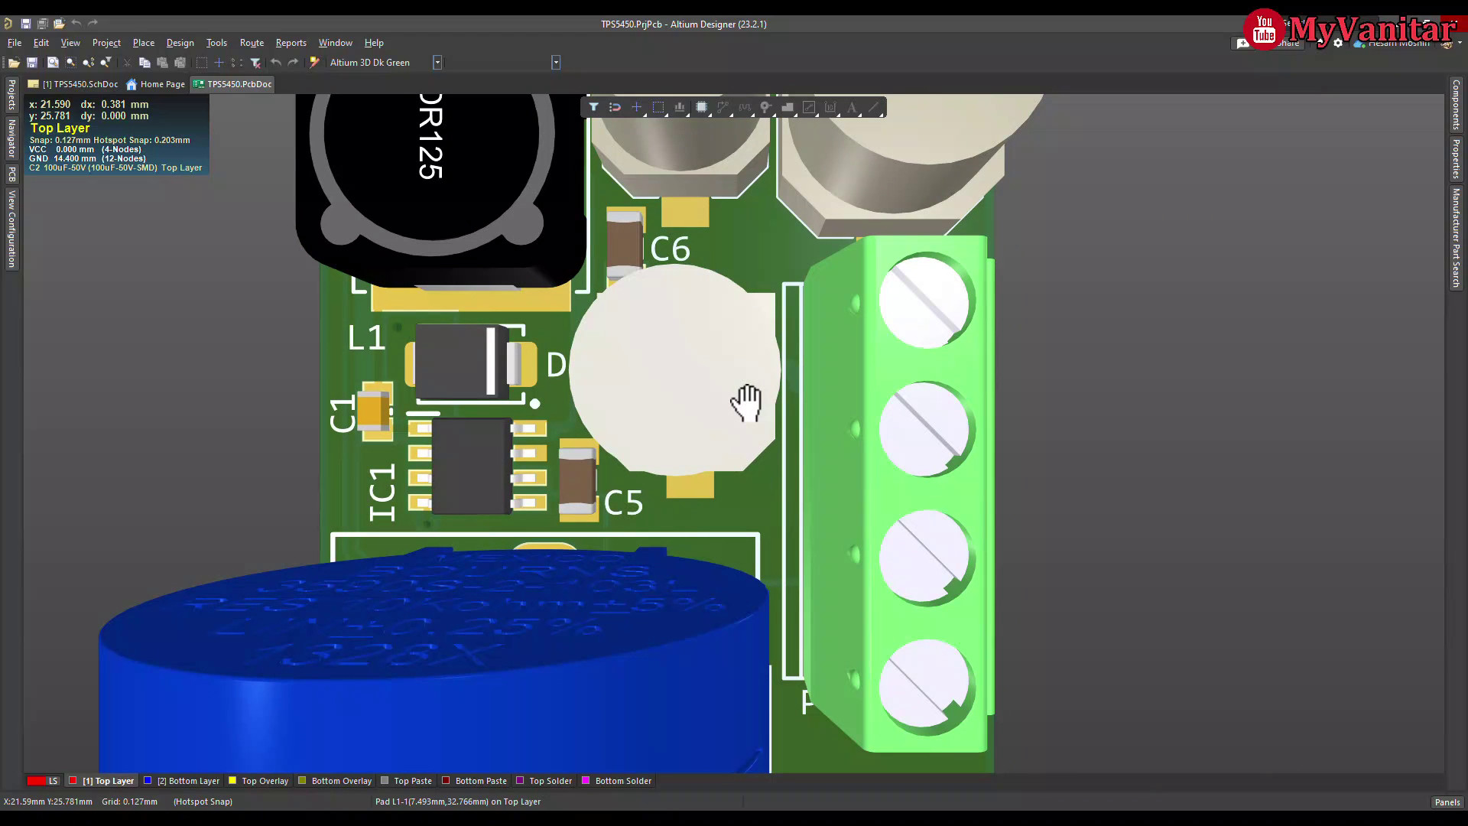
{"action": "right_click_drag", "start_coordinate": [746, 402], "coordinate": [747, 405]}
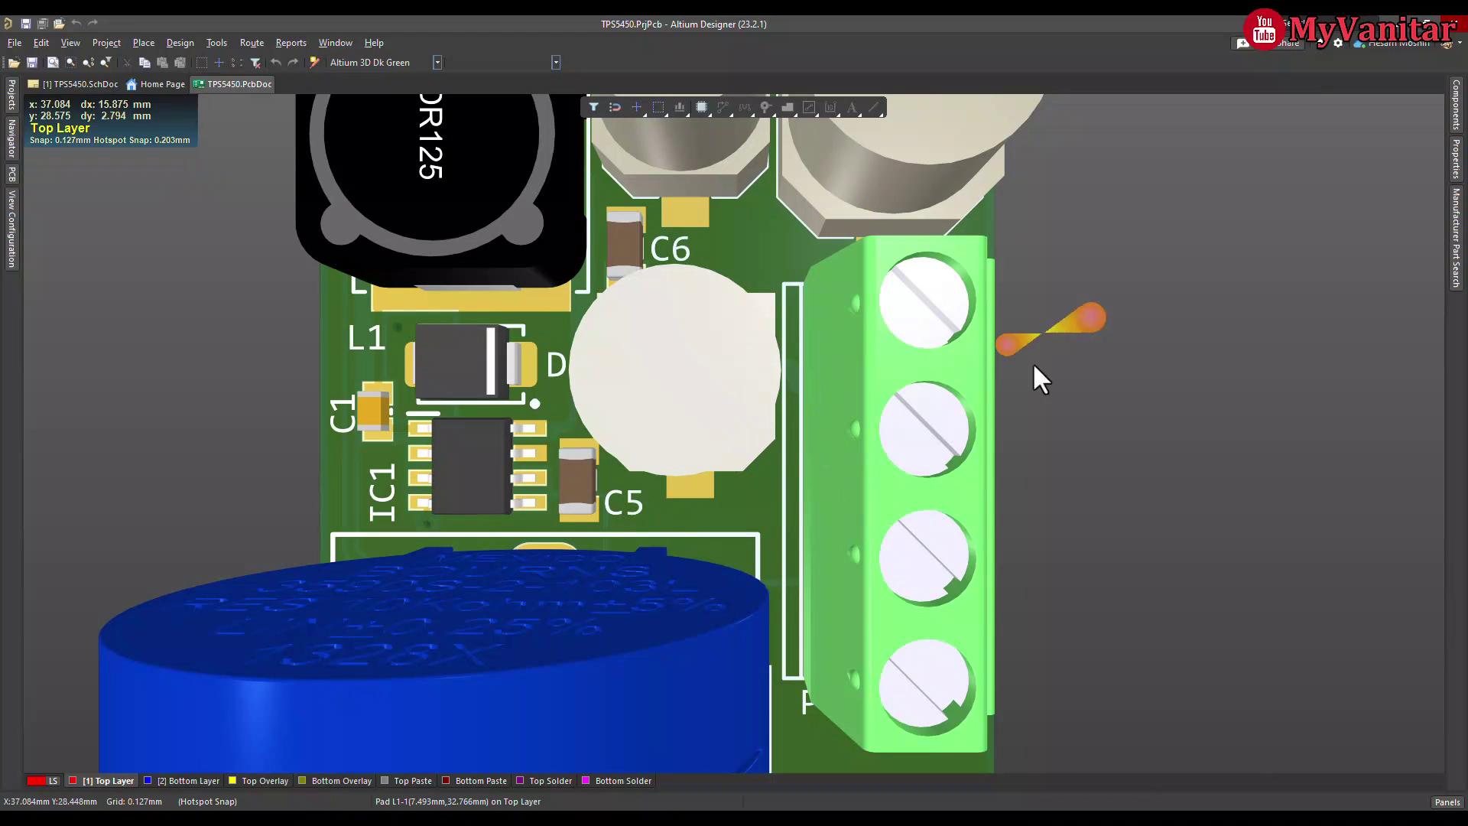
{"action": "right_click_drag", "start_coordinate": [776, 385], "coordinate": [862, 412]}
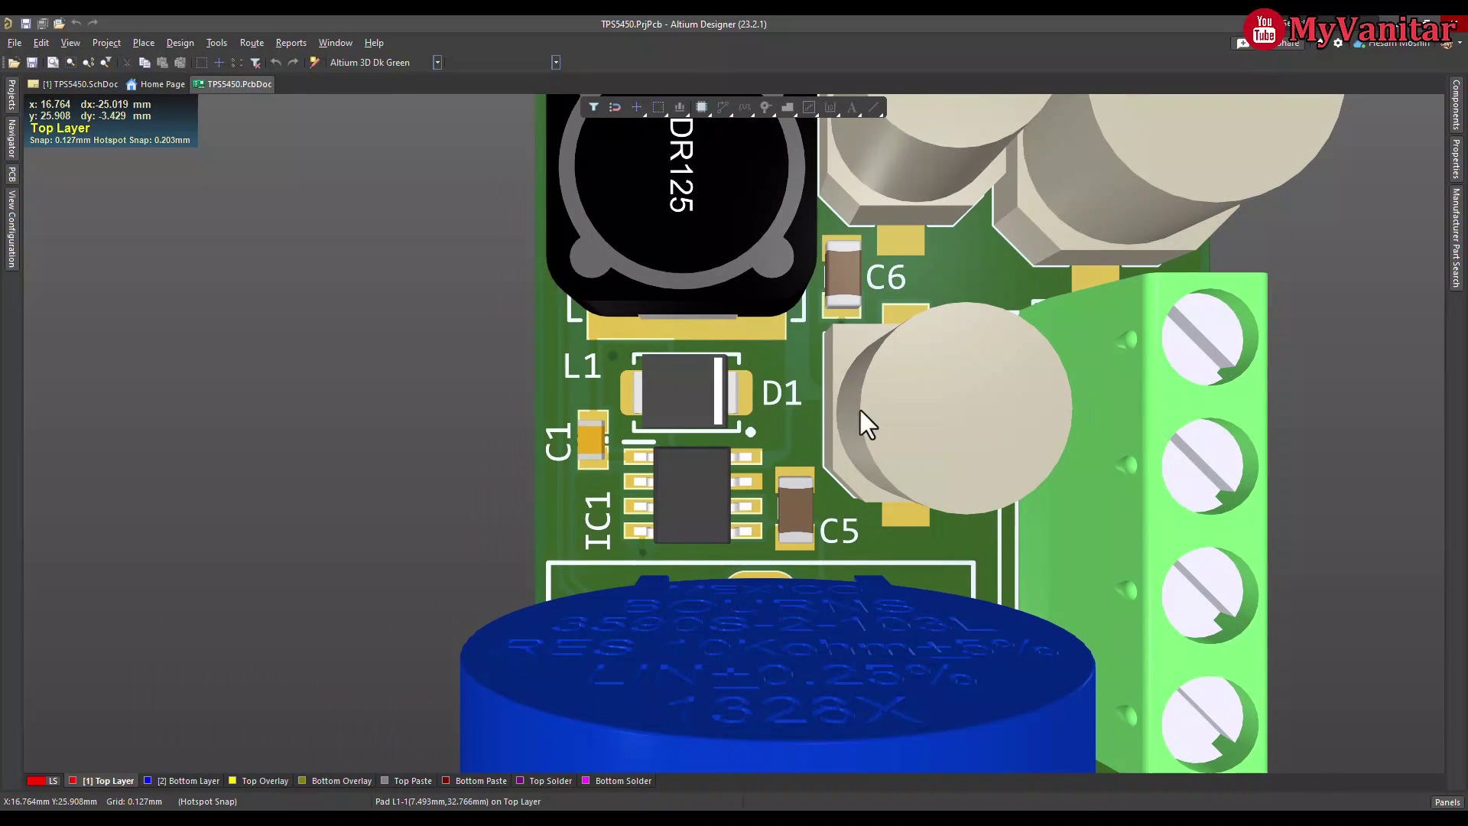
{"action": "scroll", "coordinate": [656, 393], "scroll_direction": "up", "scroll_amount": 3, "text": "ctrl"}
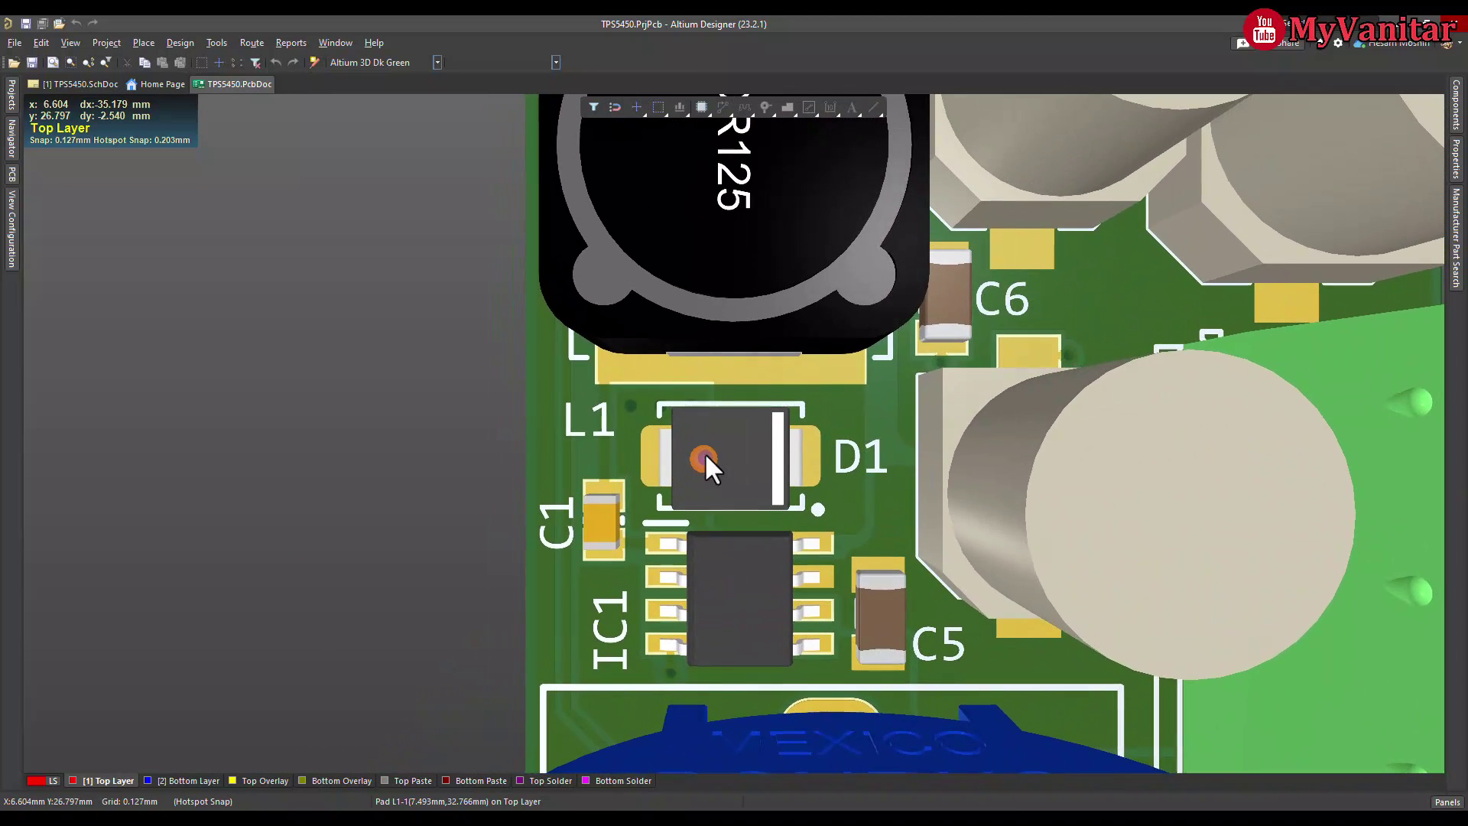
{"action": "scroll", "coordinate": [704, 452], "scroll_direction": "up", "scroll_amount": 2, "text": "ctrl"}
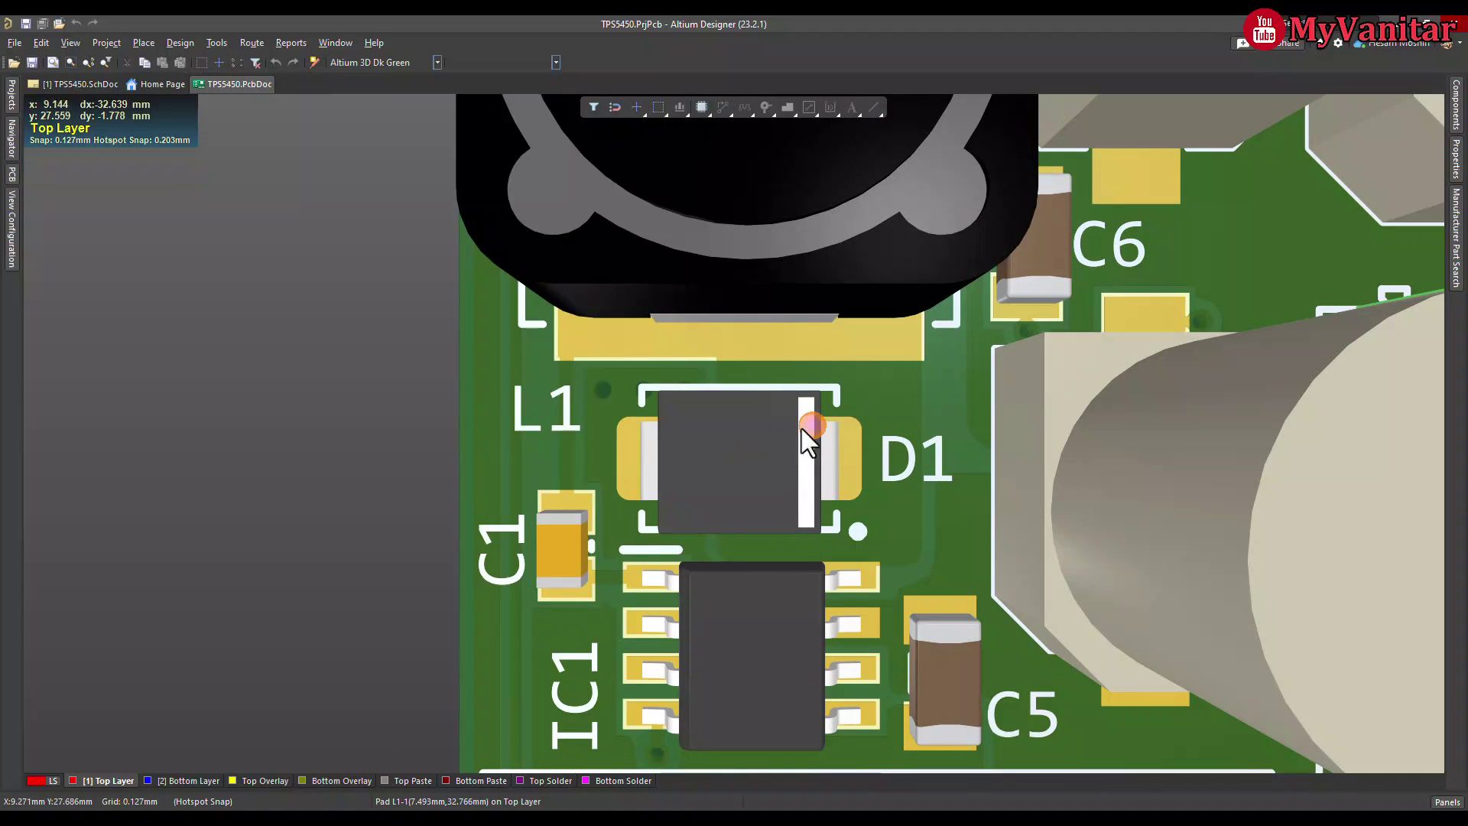
{"action": "scroll", "coordinate": [858, 387], "scroll_direction": "down", "scroll_amount": 4, "text": "ctrl"}
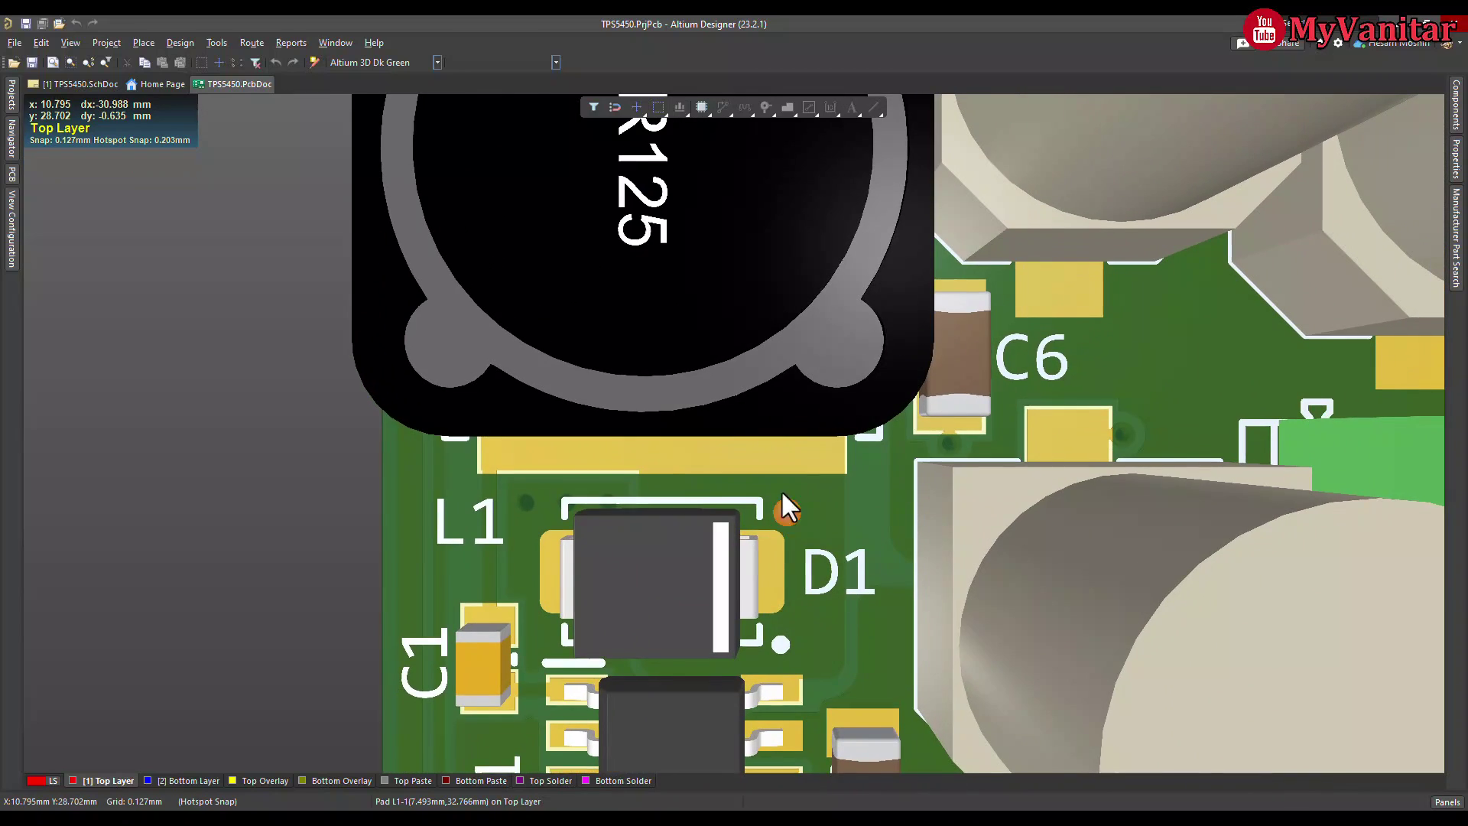
Select C6, a 1uF-50V capacitor on NetC3_1 and GND, then show the whole board
{"action": "right_click_drag", "start_coordinate": [816, 403], "coordinate": [671, 375]}
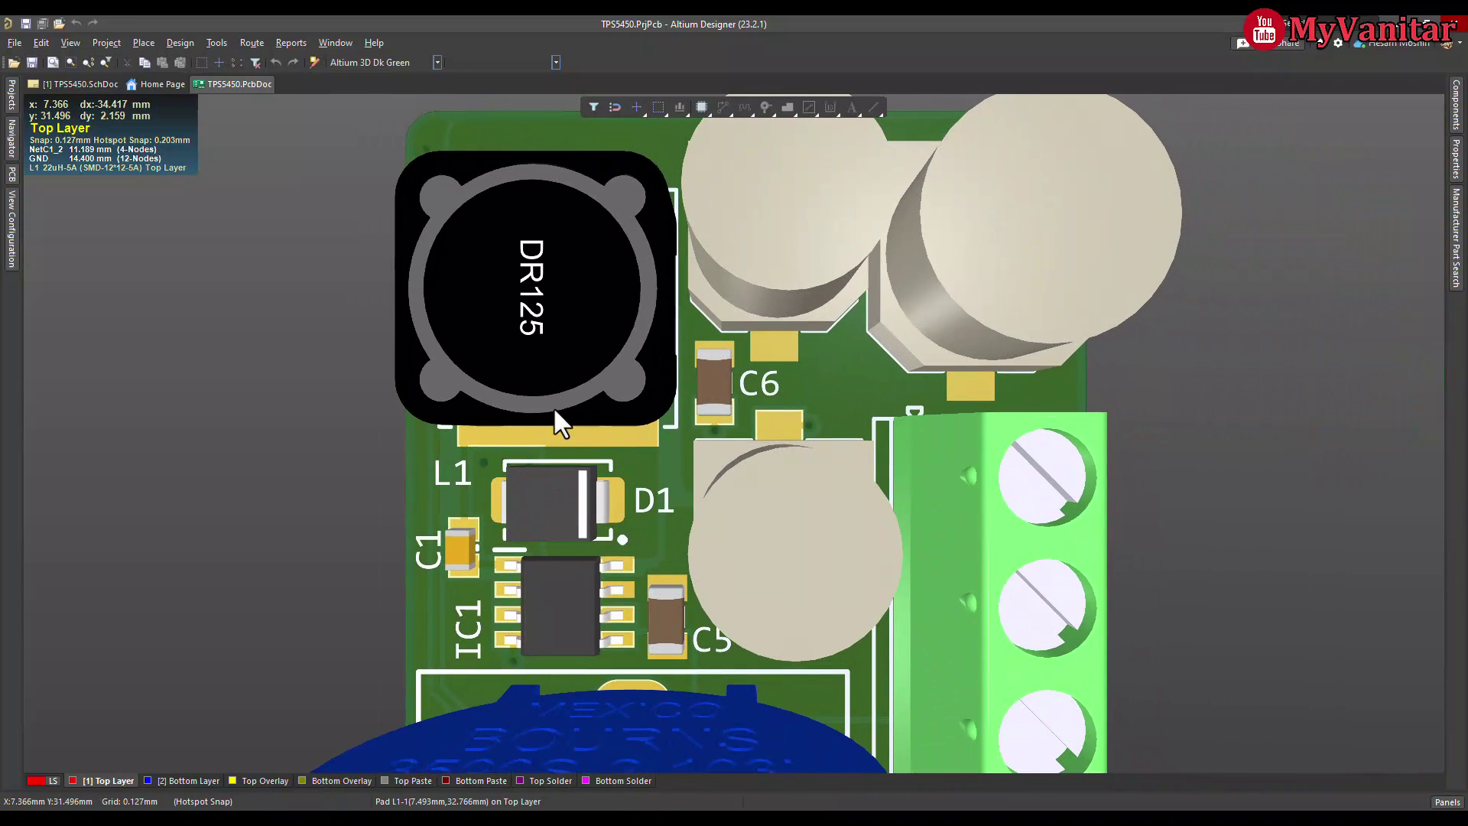
{"action": "right_click_drag", "start_coordinate": [799, 382], "coordinate": [649, 426]}
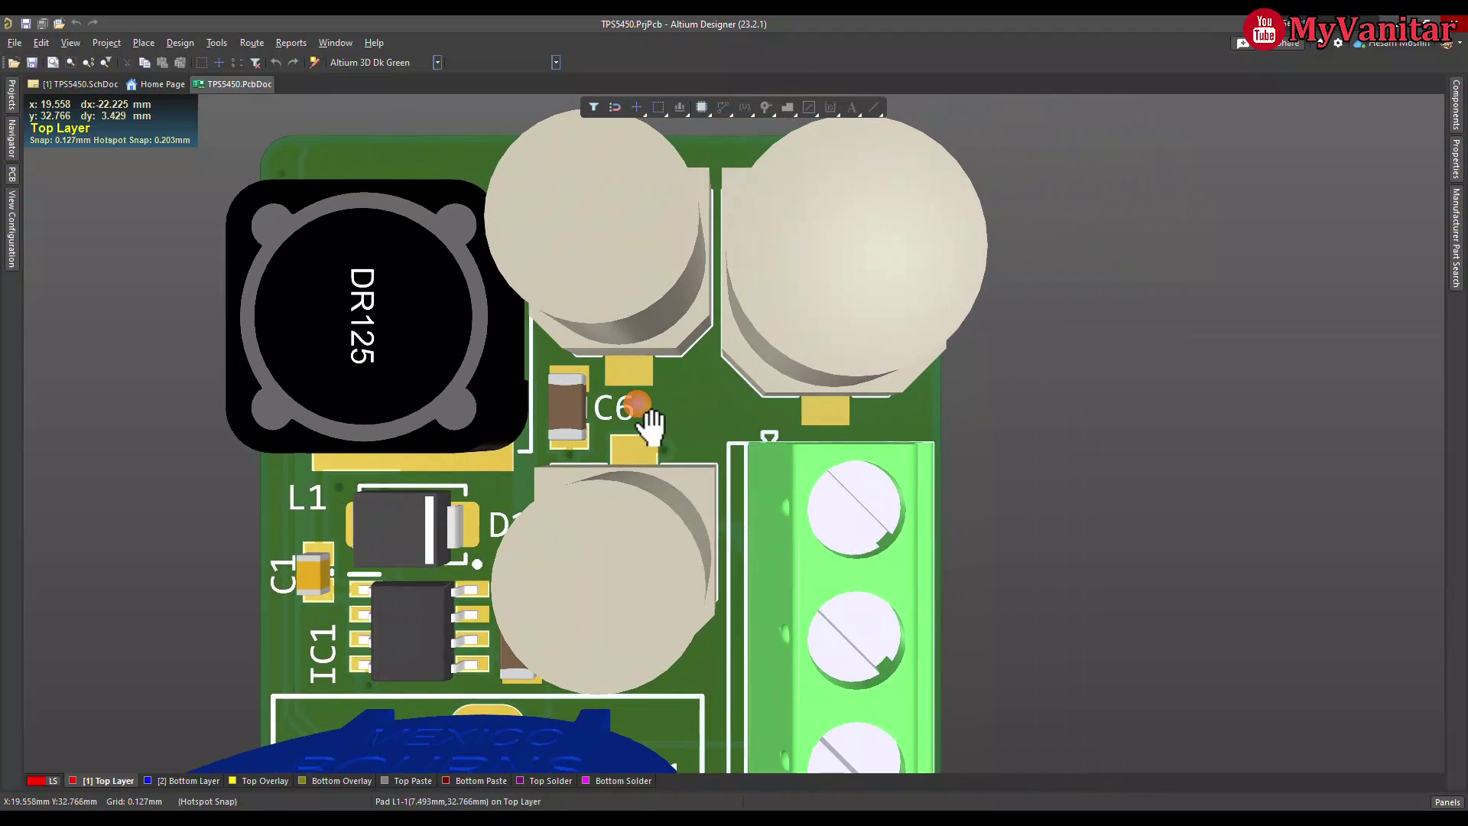
{"action": "right_click_drag", "start_coordinate": [665, 360], "coordinate": [714, 367]}
{"action": "right_click_drag", "start_coordinate": [654, 429], "coordinate": [741, 426]}
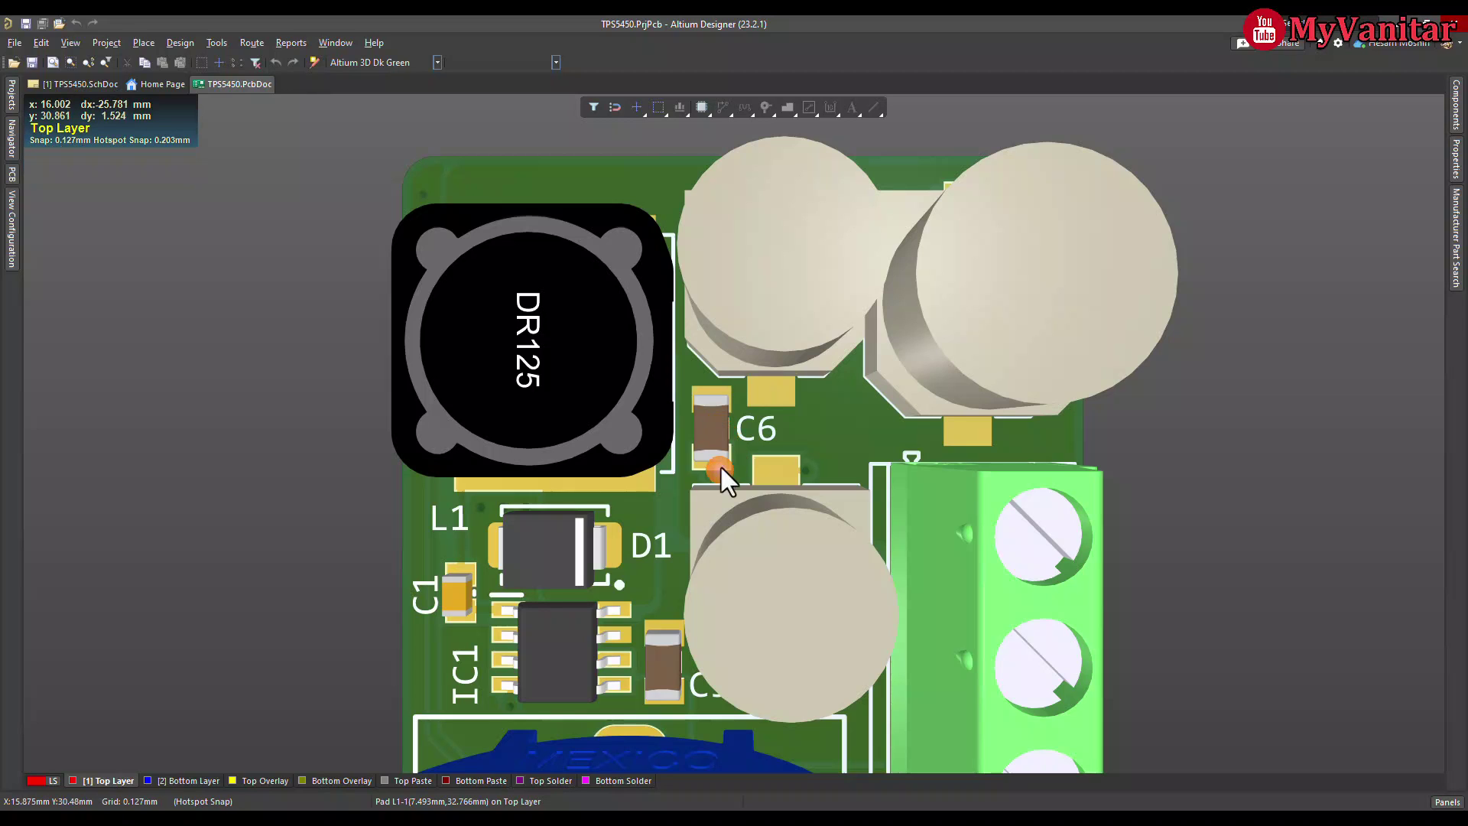
{"action": "left_click", "coordinate": [704, 427]}
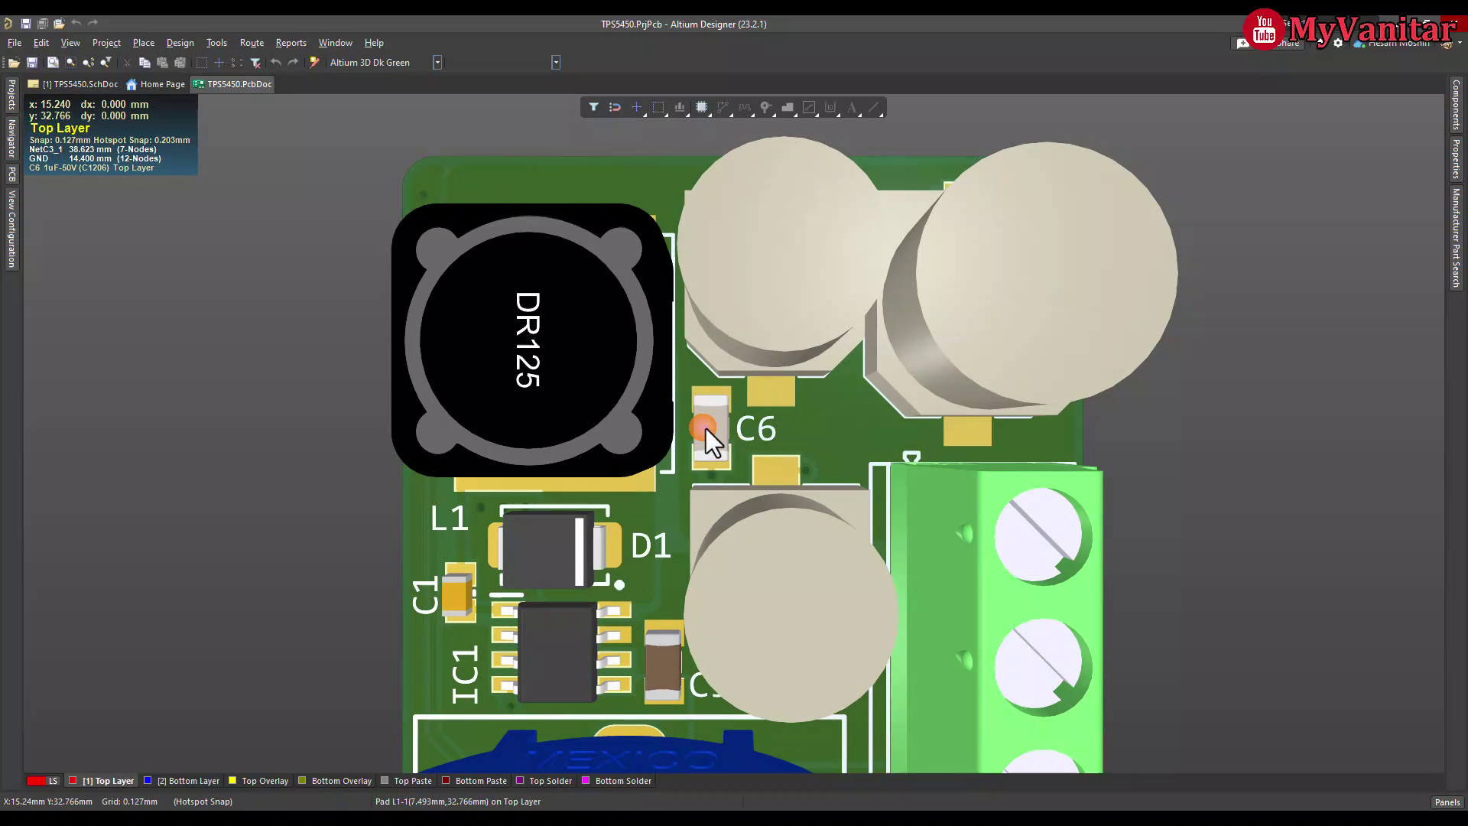
{"action": "right_click_drag", "start_coordinate": [1016, 292], "coordinate": [1042, 410], "text": "ctrl"}
Switch to Altium Standard 2D and centre the view on terminal block P1
{"action": "left_click", "coordinate": [438, 62]}
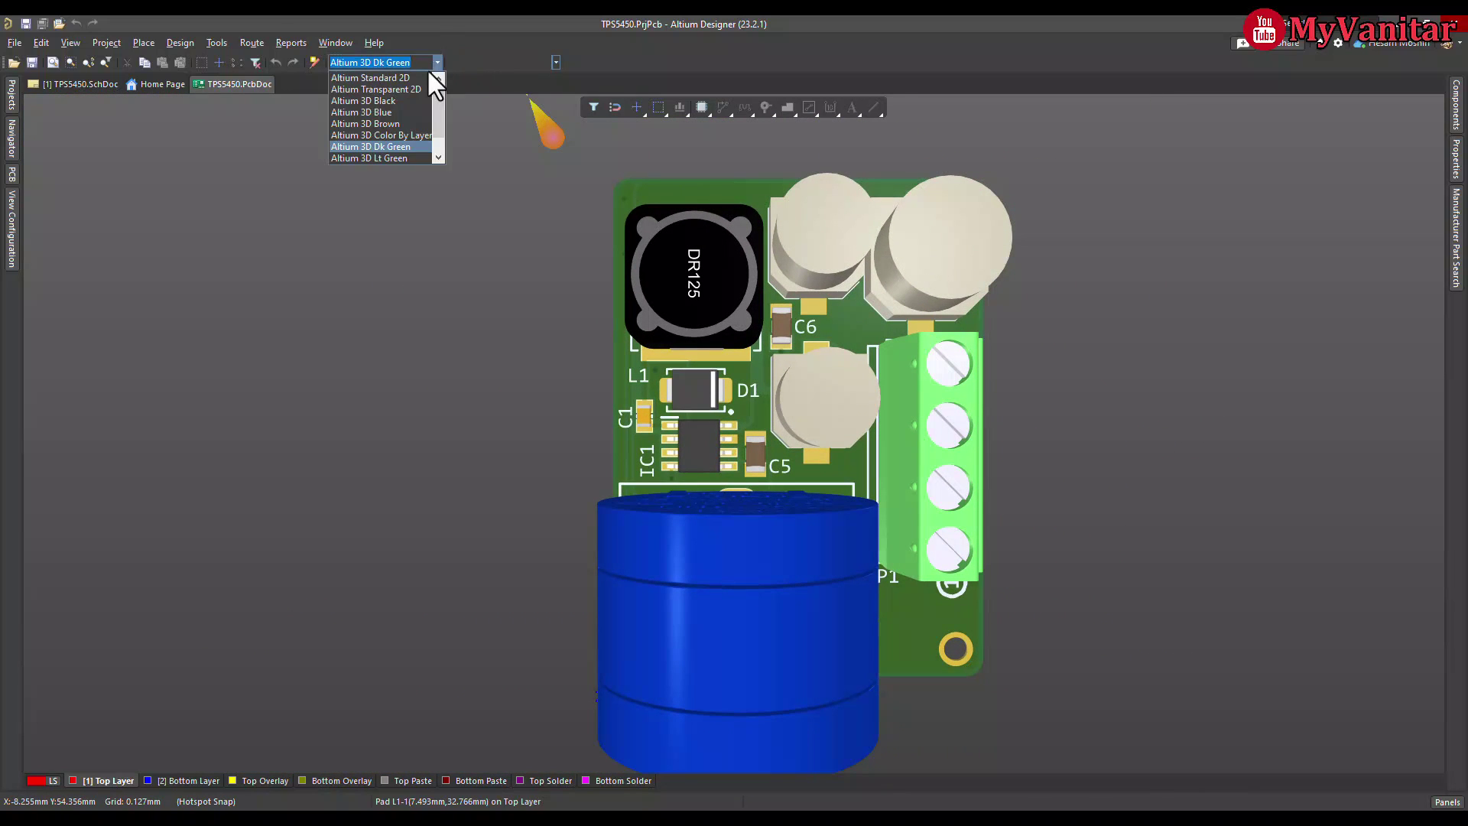
{"action": "left_click", "coordinate": [425, 75]}
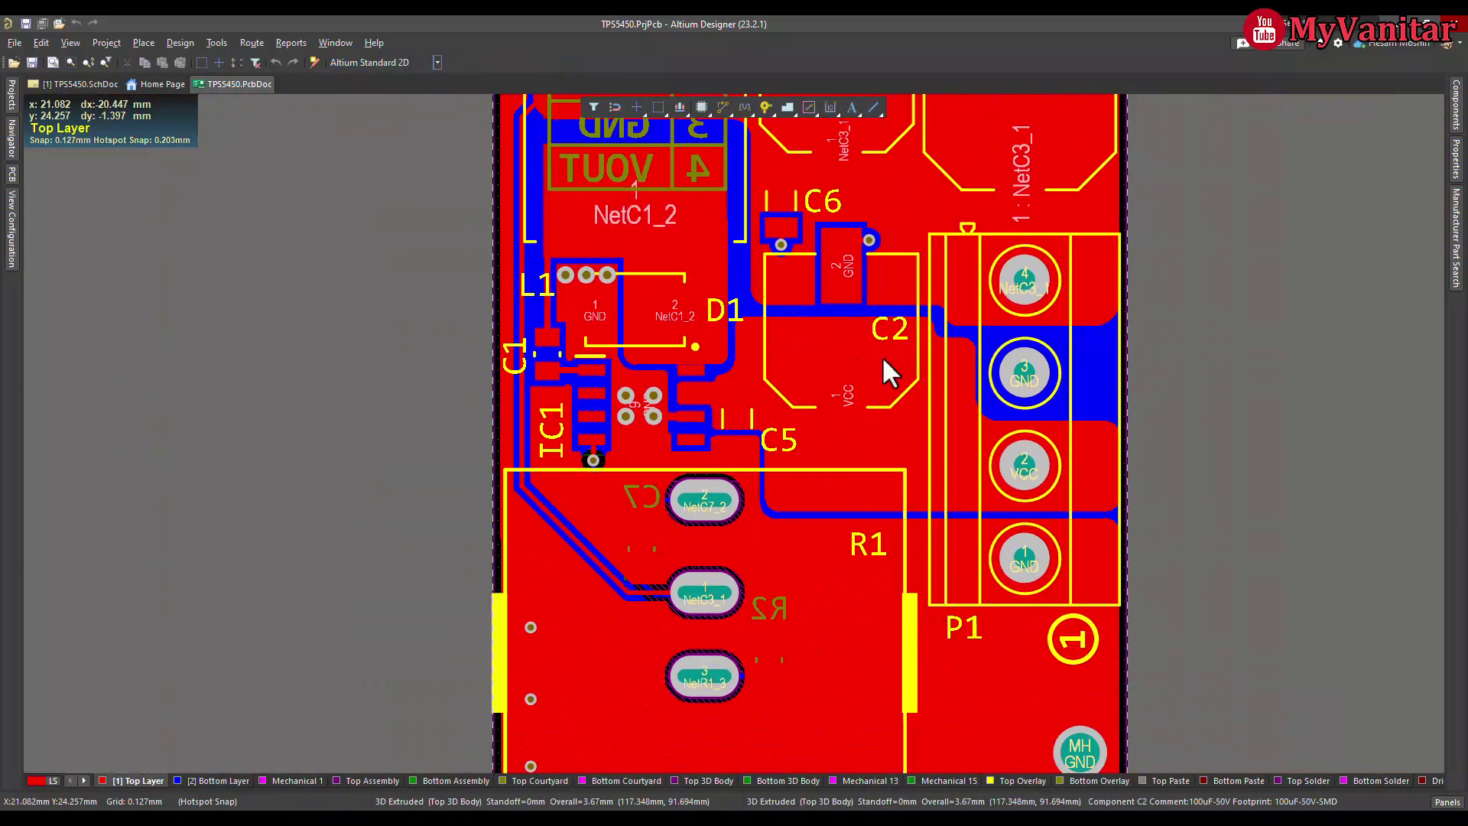
{"action": "right_click_drag", "start_coordinate": [882, 355], "coordinate": [786, 344]}
{"action": "right_click_drag", "start_coordinate": [1067, 377], "coordinate": [1057, 404], "text": "ctrl"}
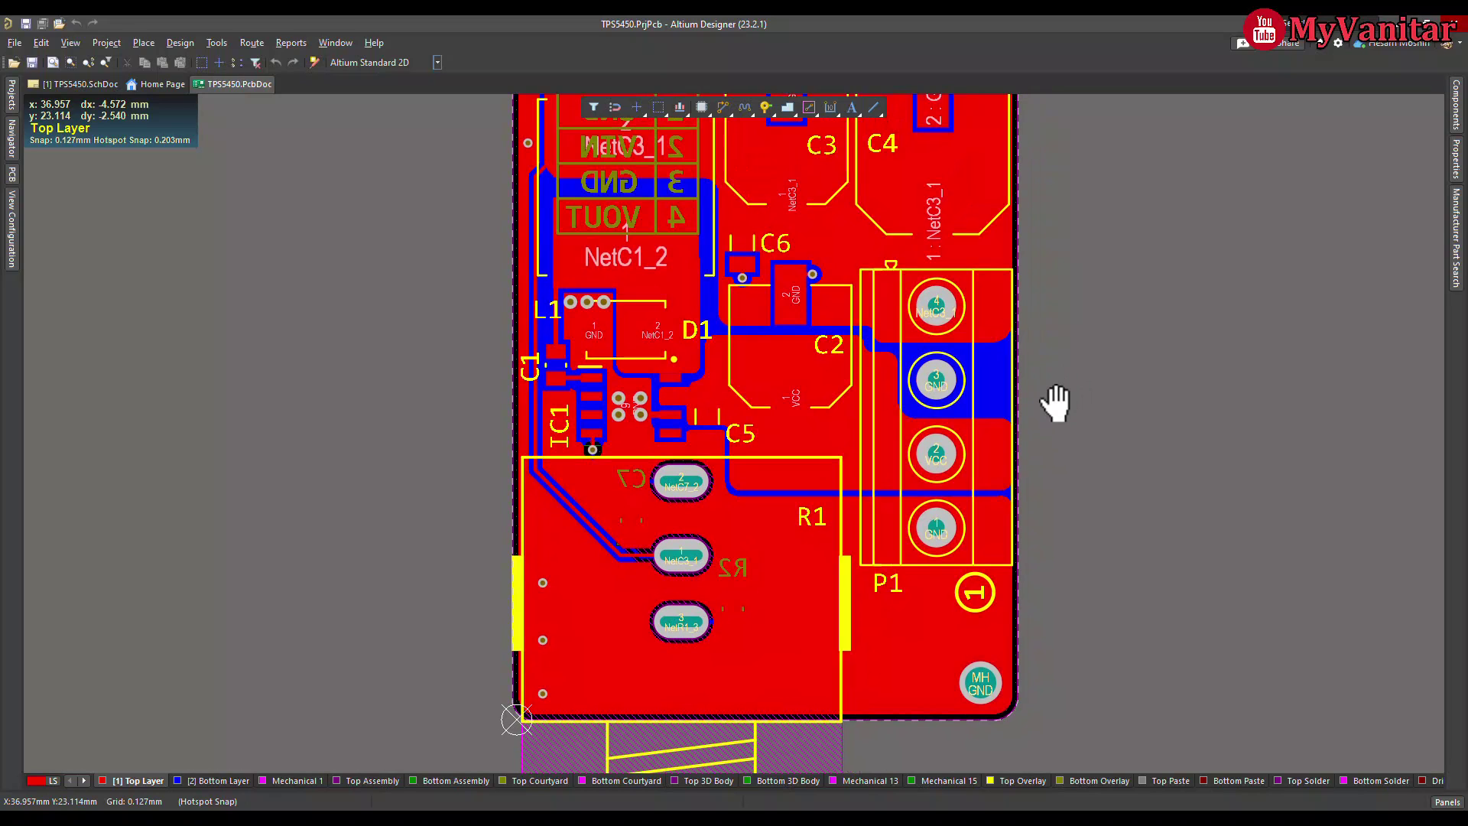
{"action": "right_click_drag", "start_coordinate": [1056, 403], "coordinate": [1065, 396]}
{"action": "scroll", "coordinate": [1078, 361], "scroll_direction": "down", "scroll_amount": 1, "text": "ctrl"}
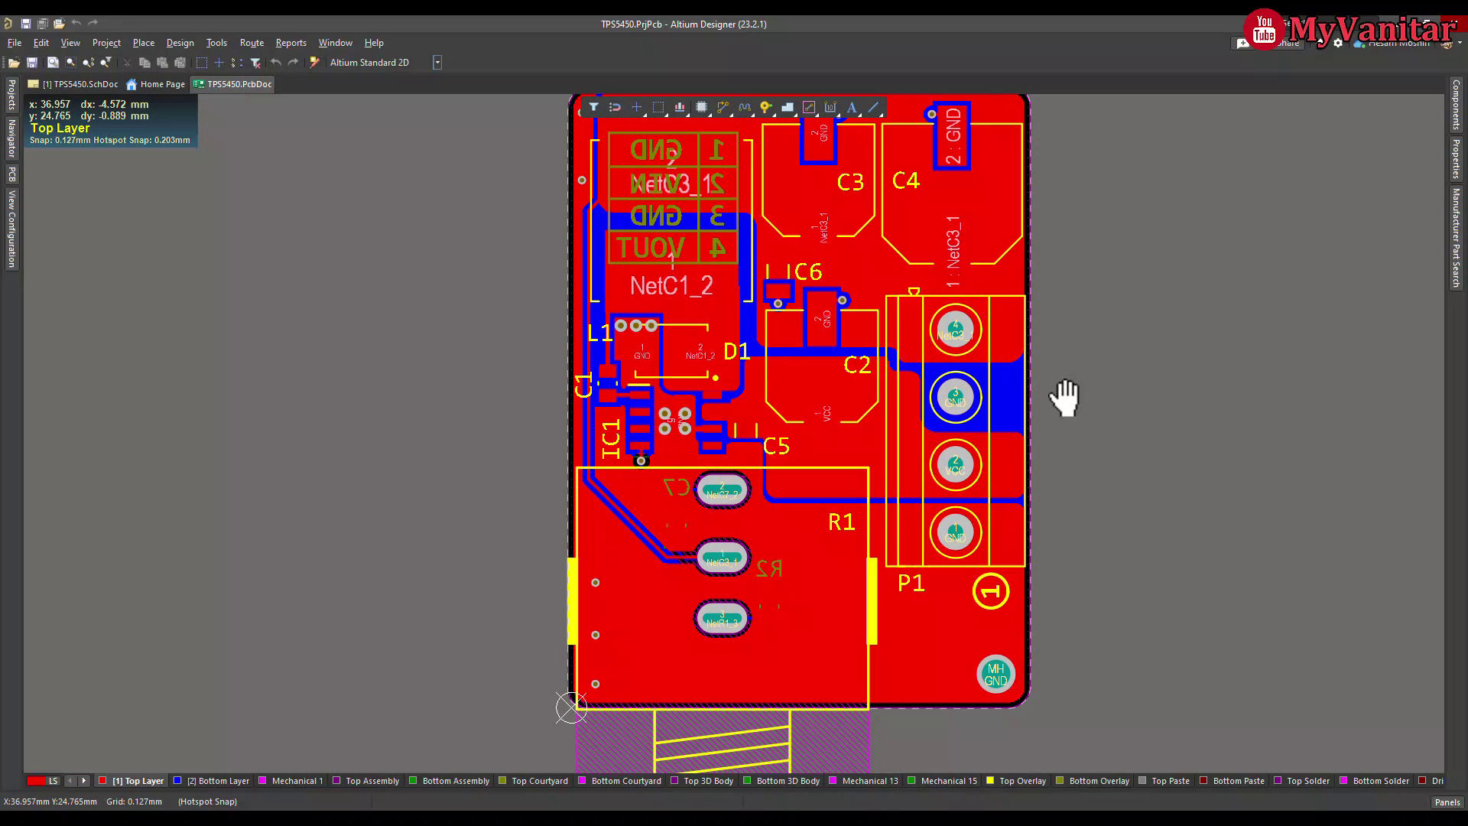
{"action": "scroll", "coordinate": [994, 390], "scroll_direction": "up", "scroll_amount": 3, "text": "ctrl"}
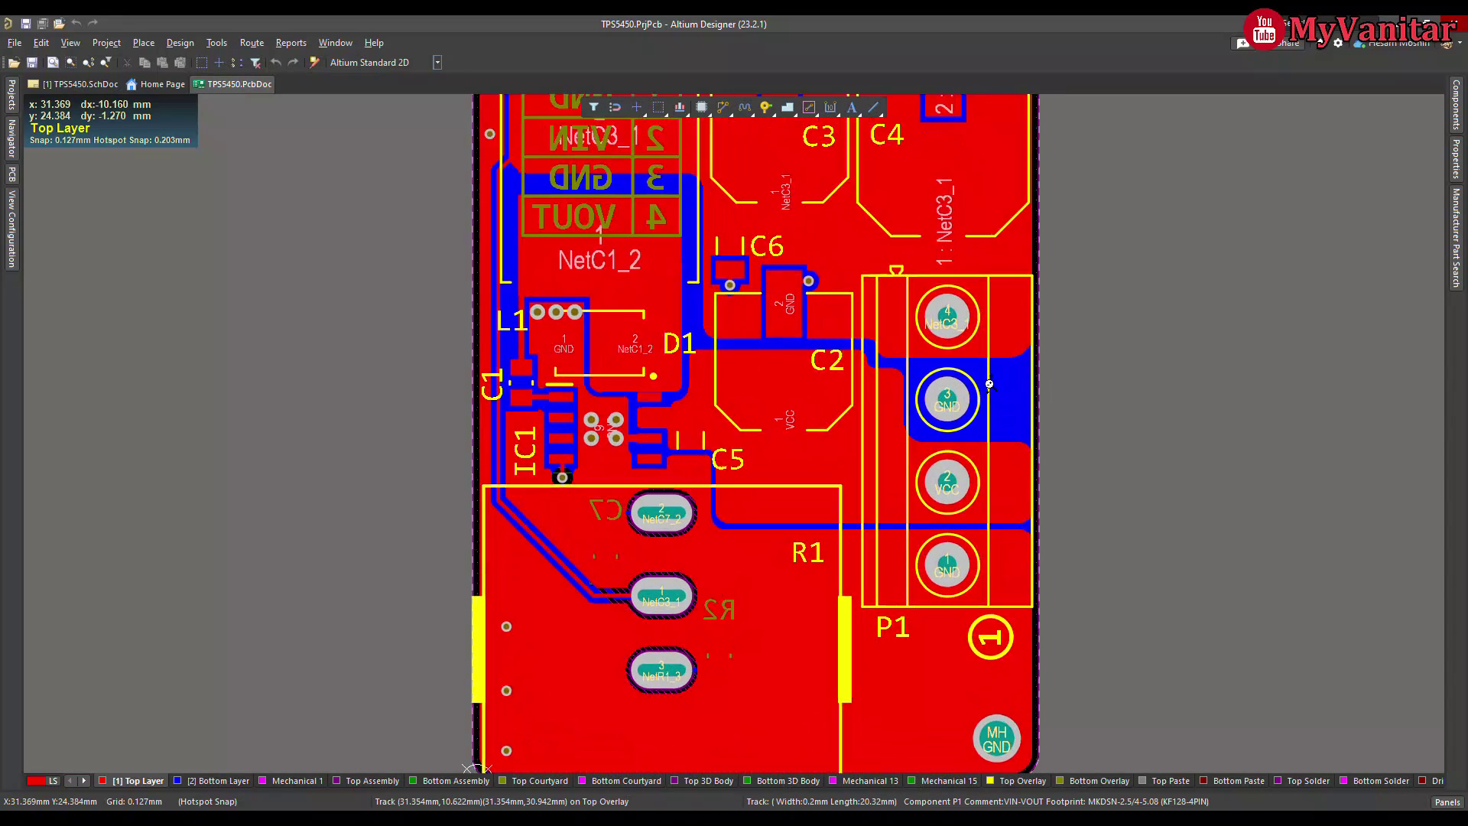
{"action": "right_click_drag", "start_coordinate": [989, 406], "coordinate": [1029, 378]}
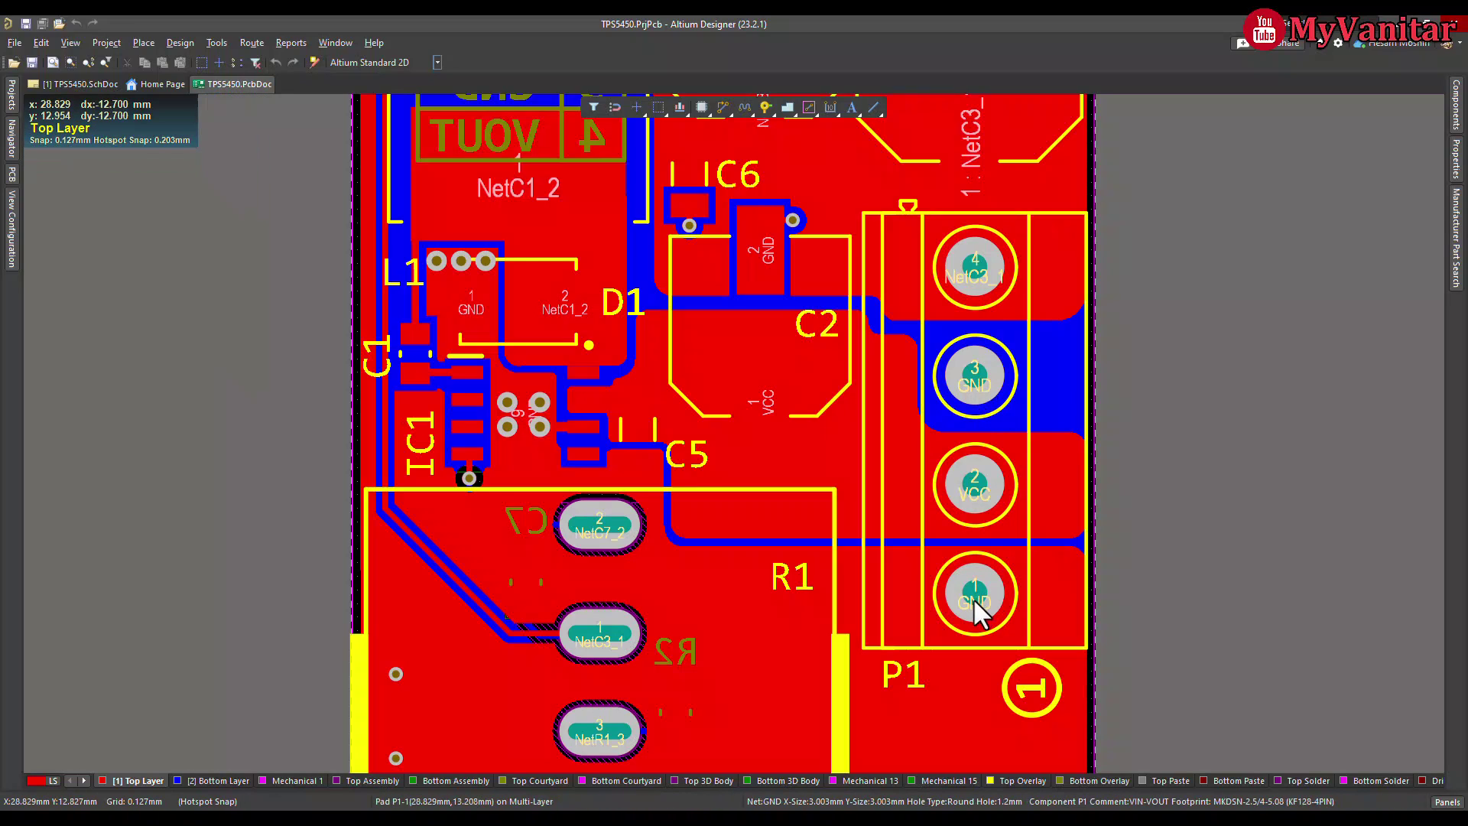
{"action": "right_click_drag", "start_coordinate": [685, 396], "coordinate": [911, 630]}
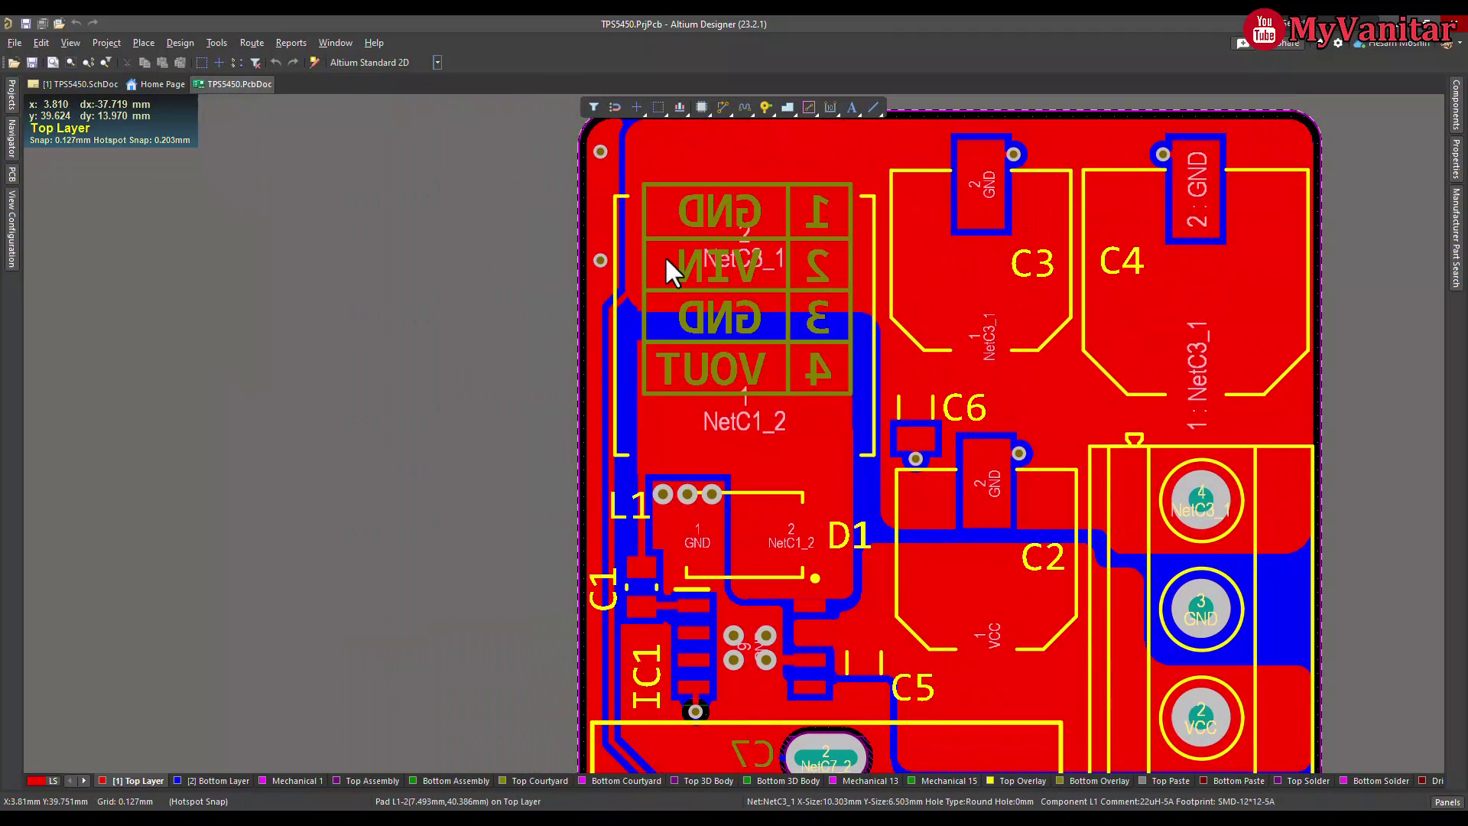
{"action": "right_click_drag", "start_coordinate": [1002, 597], "coordinate": [764, 393]}
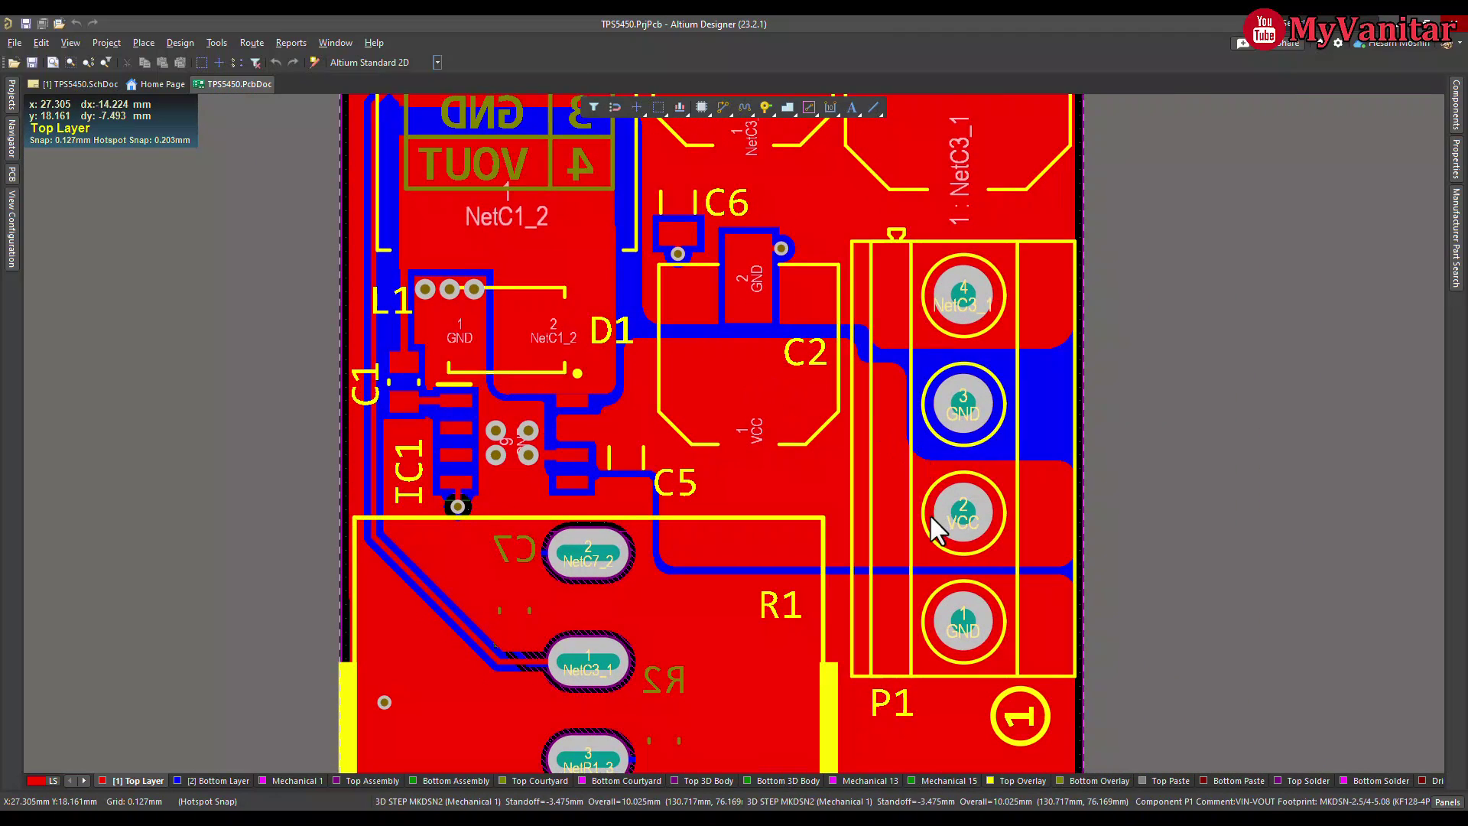
{"action": "right_click_drag", "start_coordinate": [929, 512], "coordinate": [939, 467]}
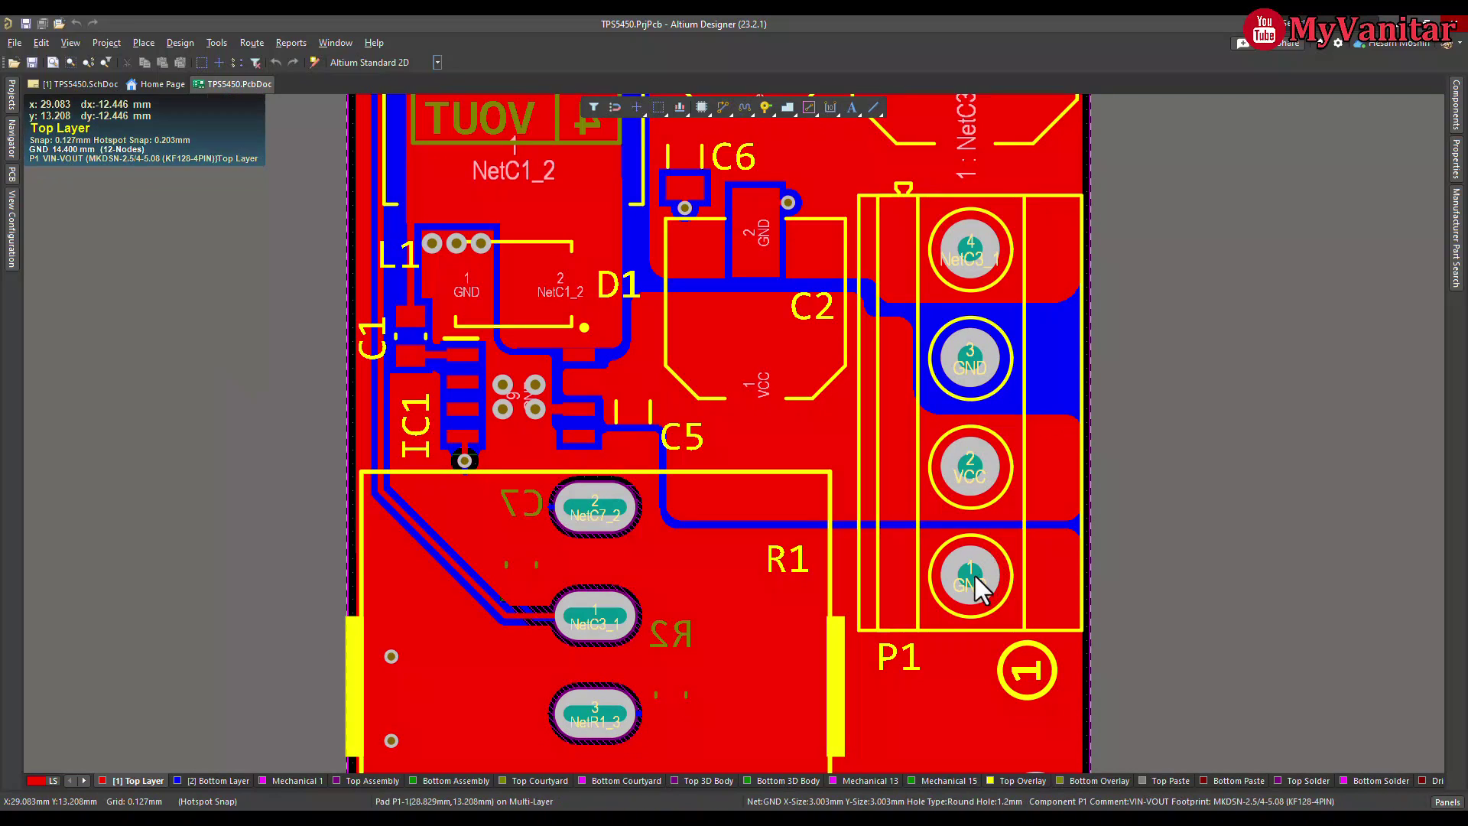
{"action": "mouse_move", "coordinate": [976, 578]}
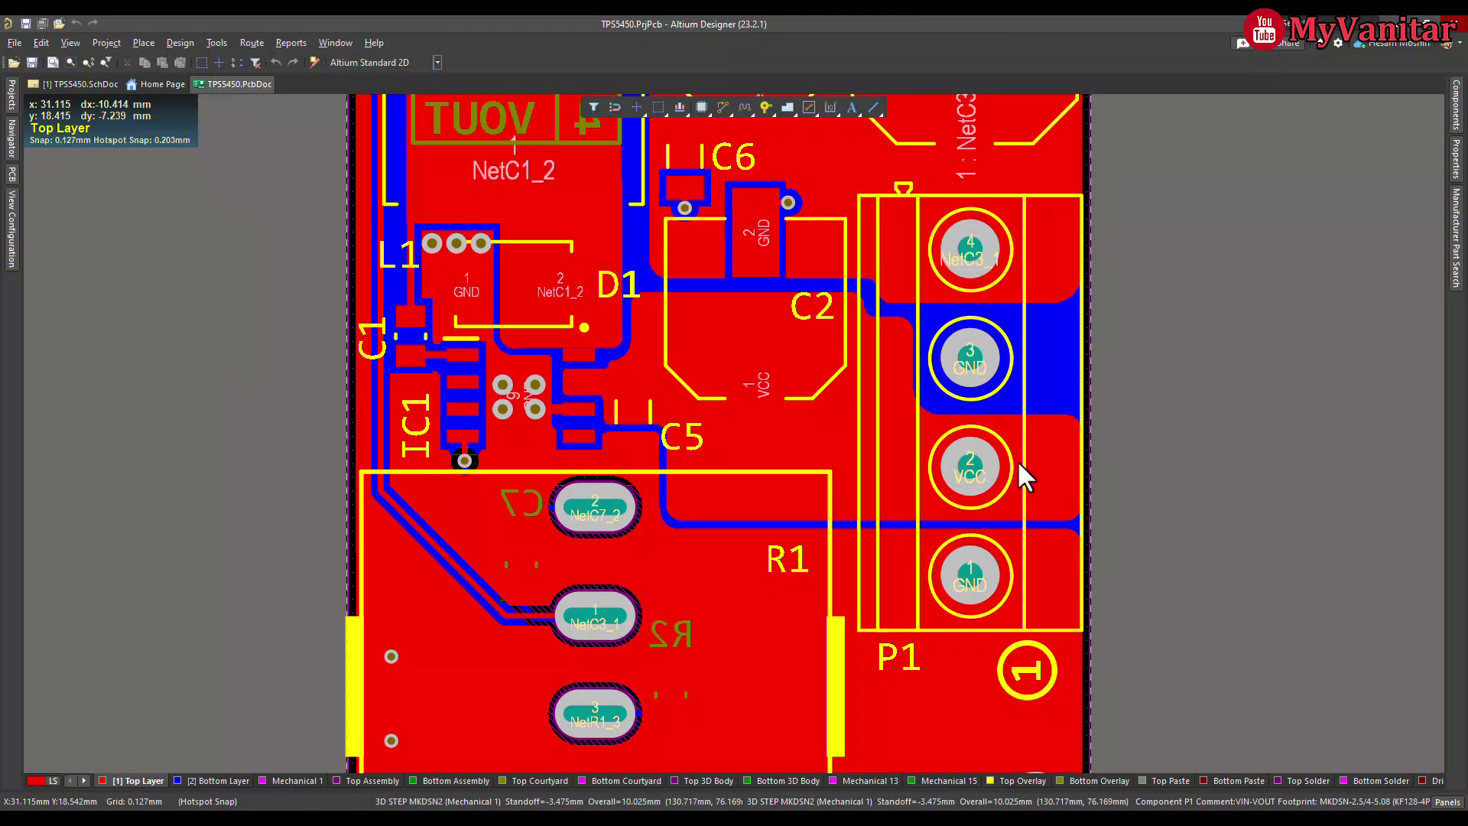
{"action": "scroll", "coordinate": [1021, 474], "scroll_direction": "down", "scroll_amount": 3, "text": "ctrl"}
{"action": "right_click_drag", "start_coordinate": [1026, 451], "coordinate": [992, 470]}
{"action": "scroll", "coordinate": [982, 469], "scroll_direction": "down", "scroll_amount": 1, "text": "ctrl"}
{"action": "scroll", "coordinate": [920, 469], "scroll_direction": "up", "scroll_amount": 1, "text": "ctrl"}
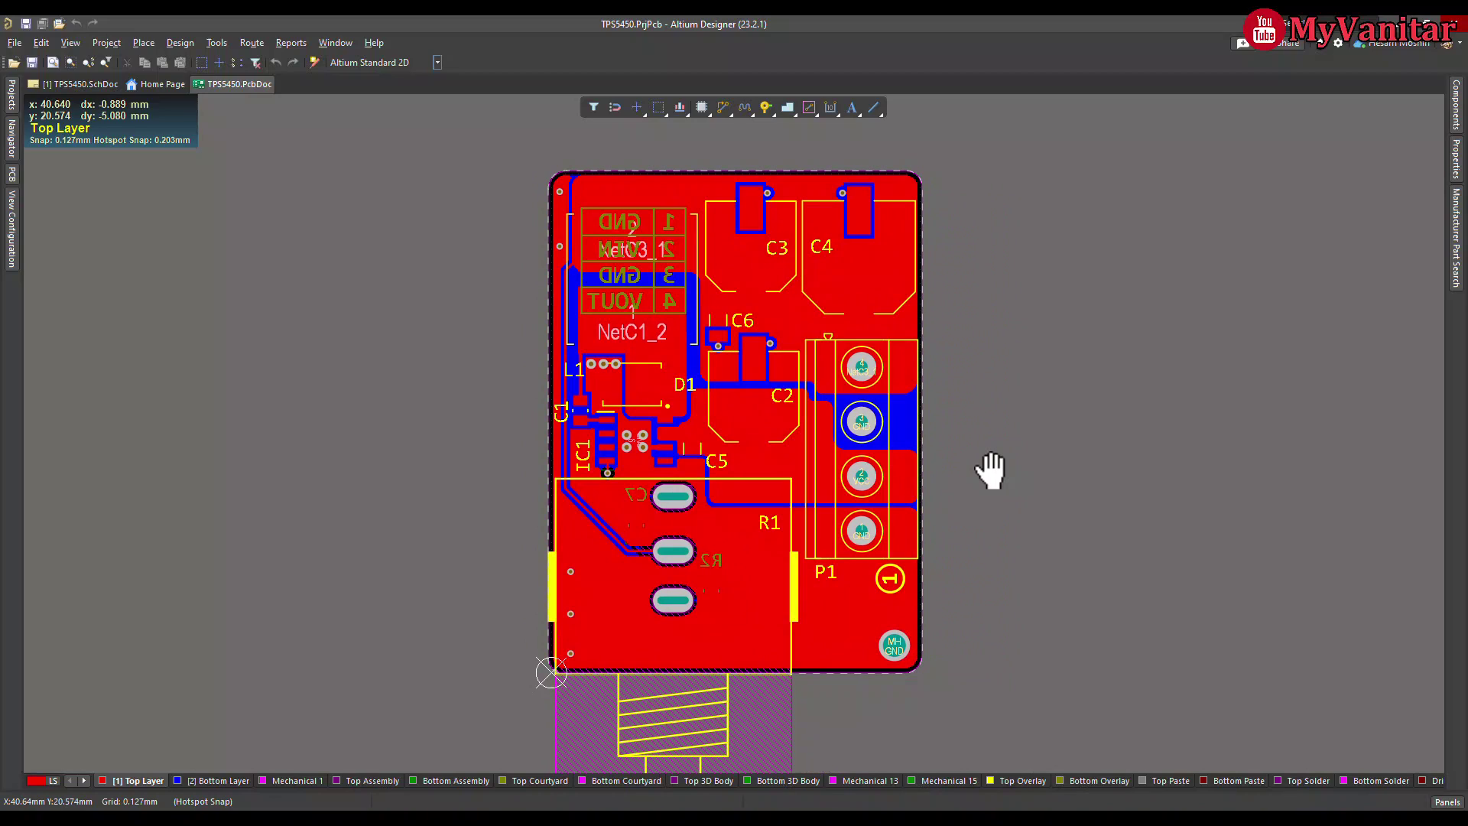